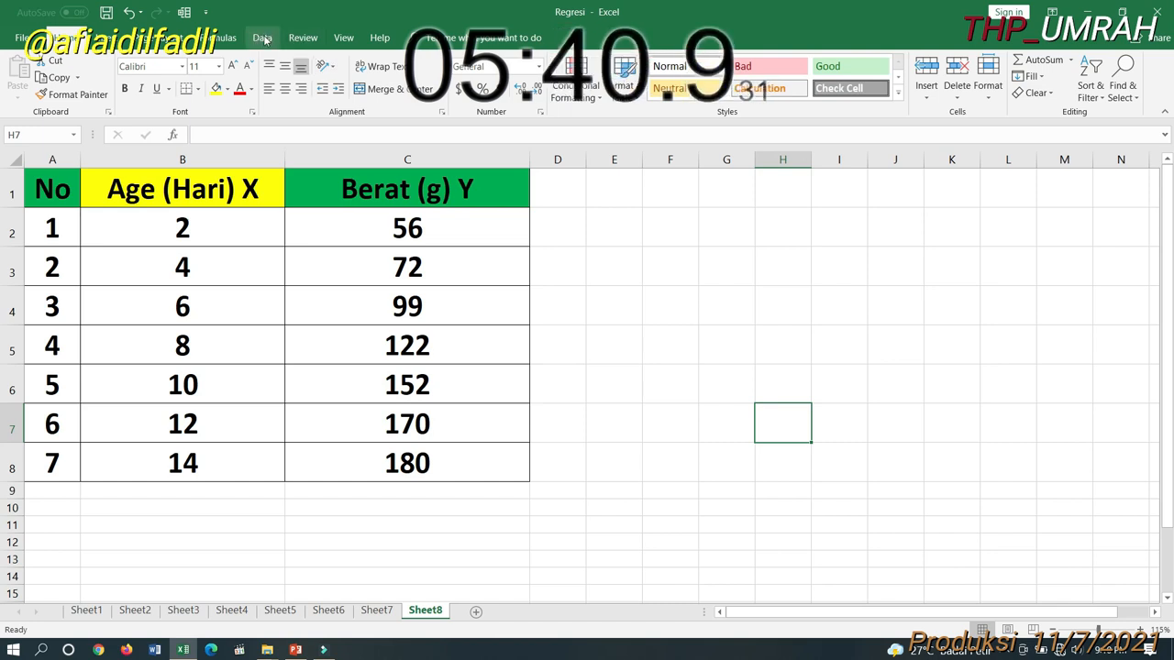
left_click(263, 41)
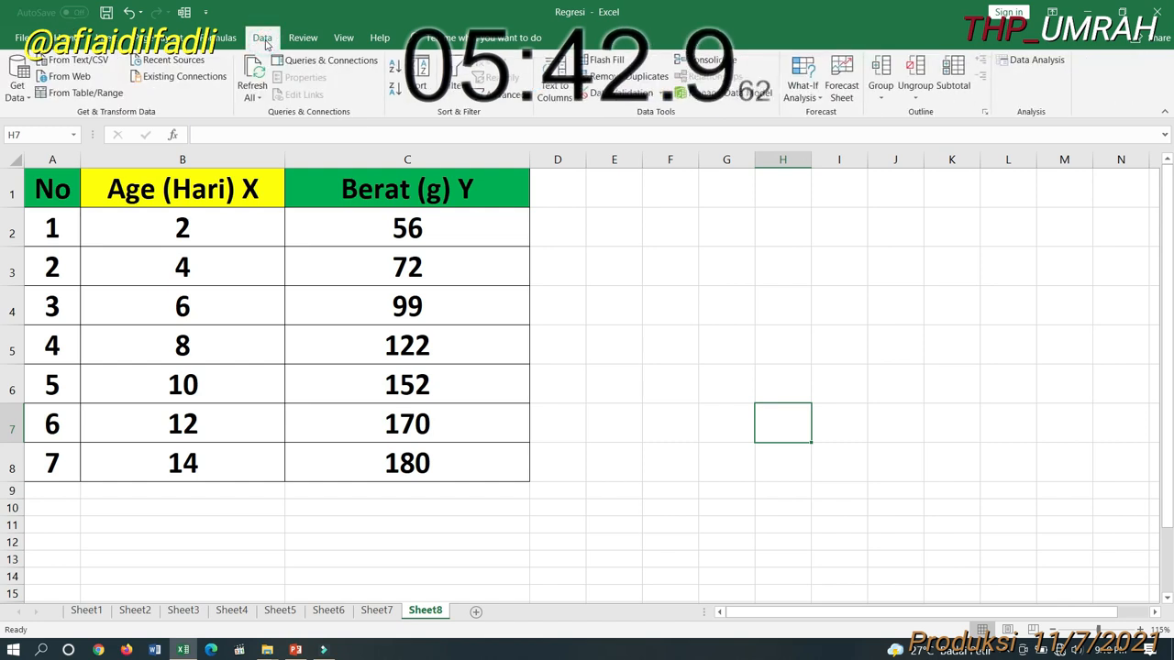
left_click(589, 306)
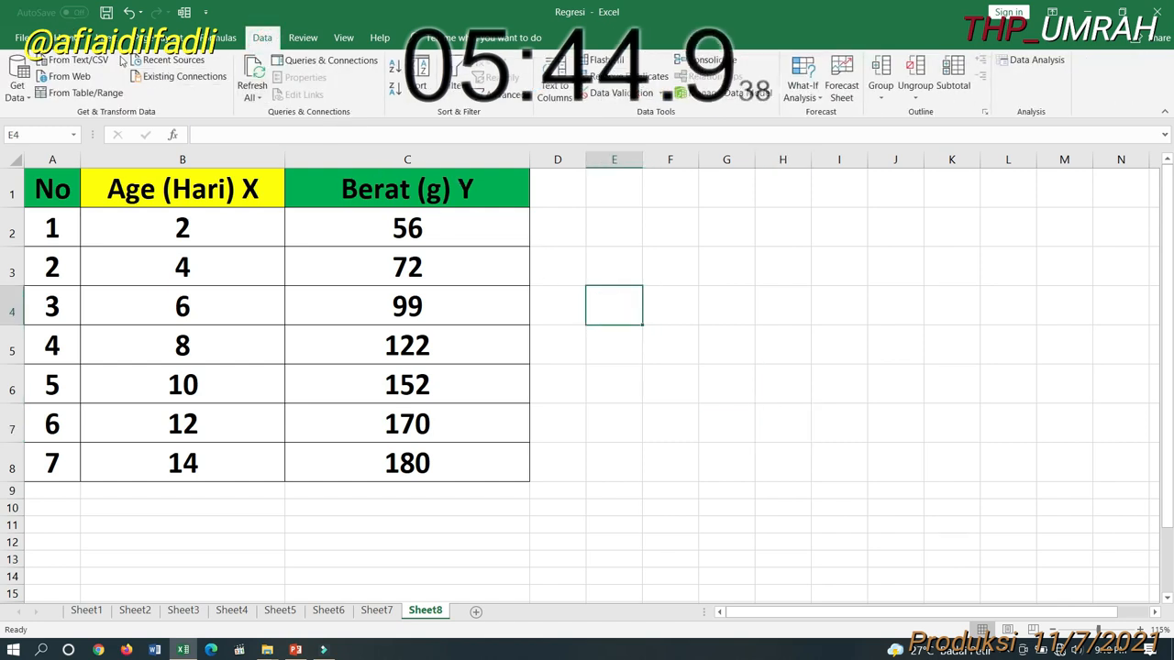
left_click(57, 37)
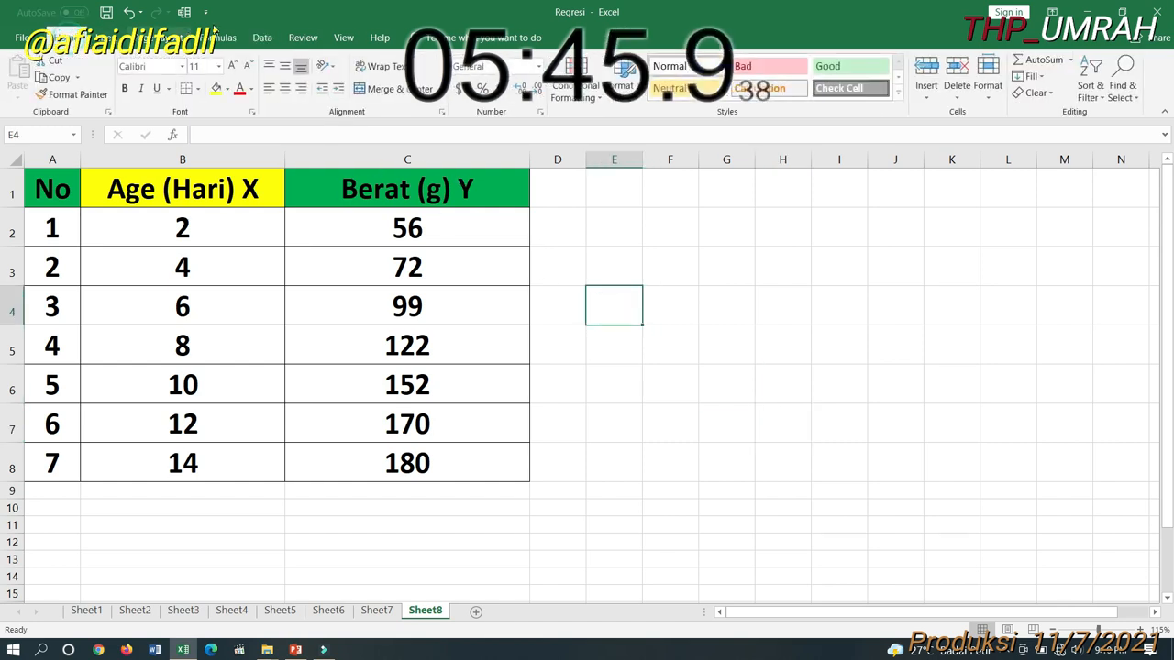
Step: Open the Regression tool from the Data Analysis tools
left_click(263, 37)
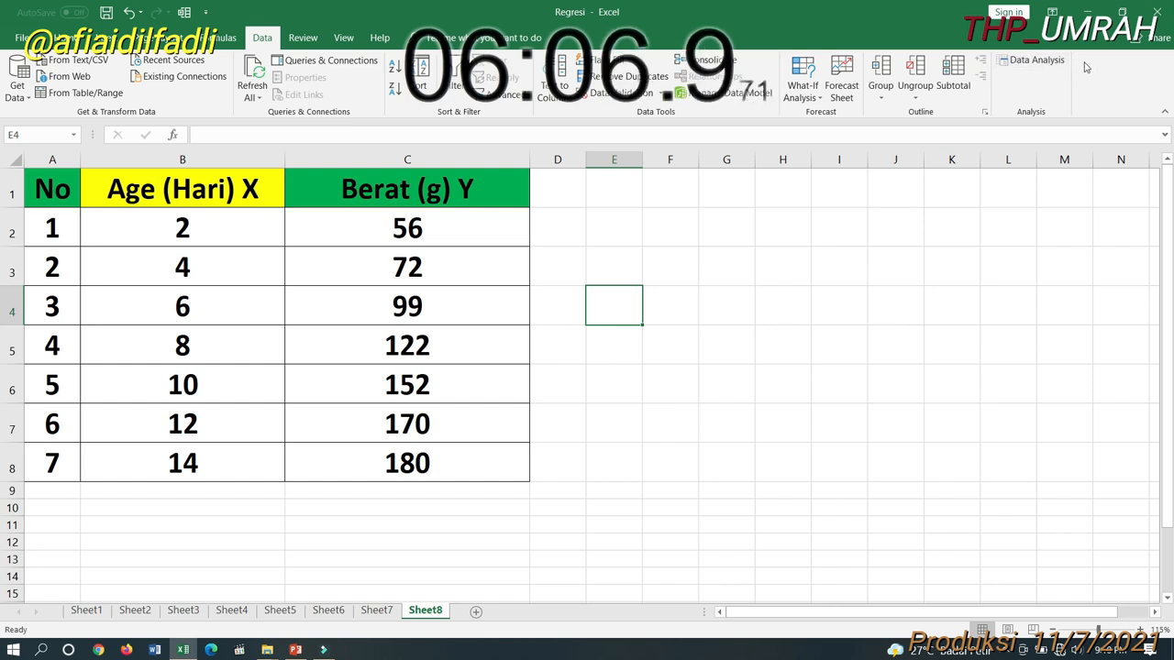
left_click(1035, 63)
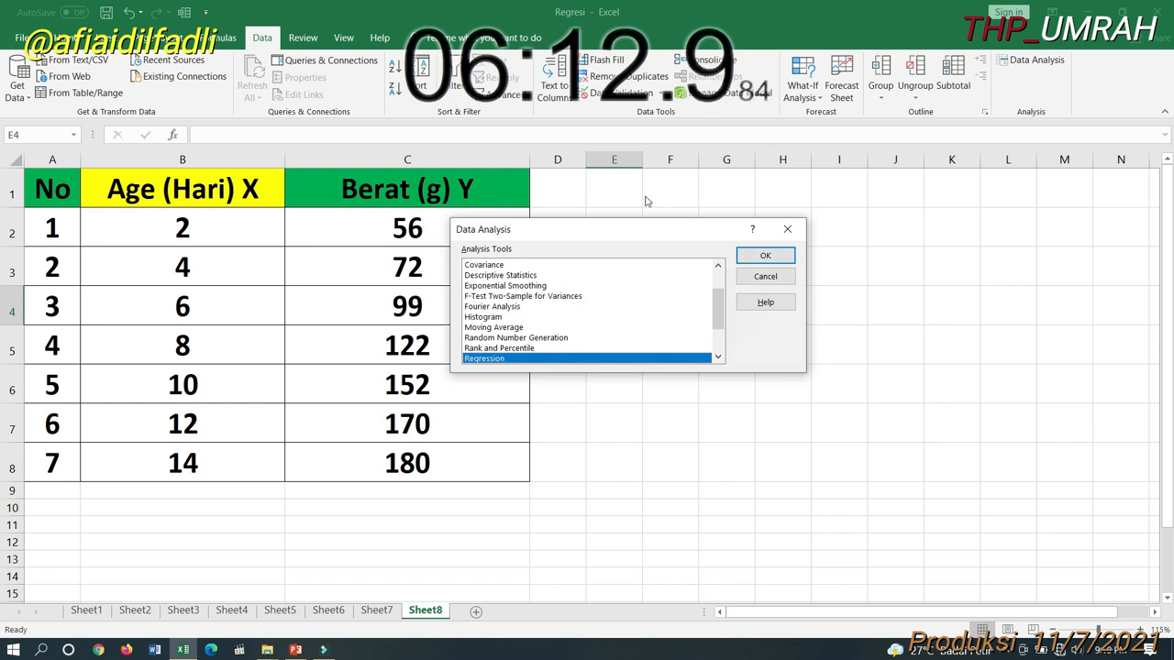
scroll(505, 321, "up", 2)
left_click(509, 286)
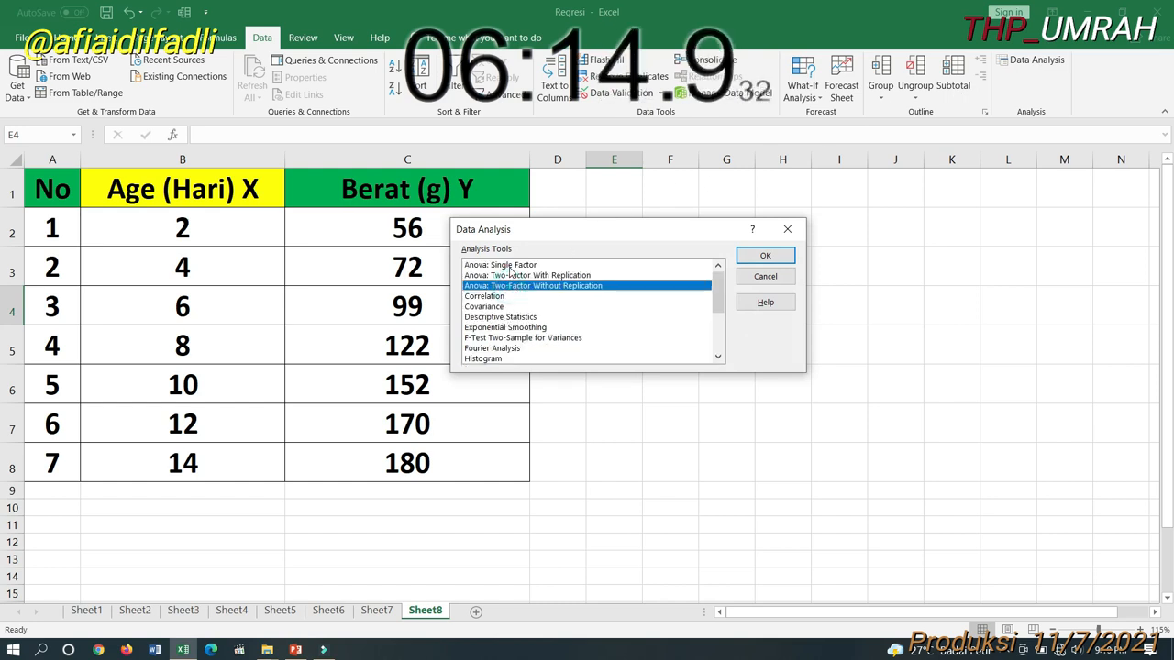
scroll(511, 271, "down", 1)
left_click(500, 265)
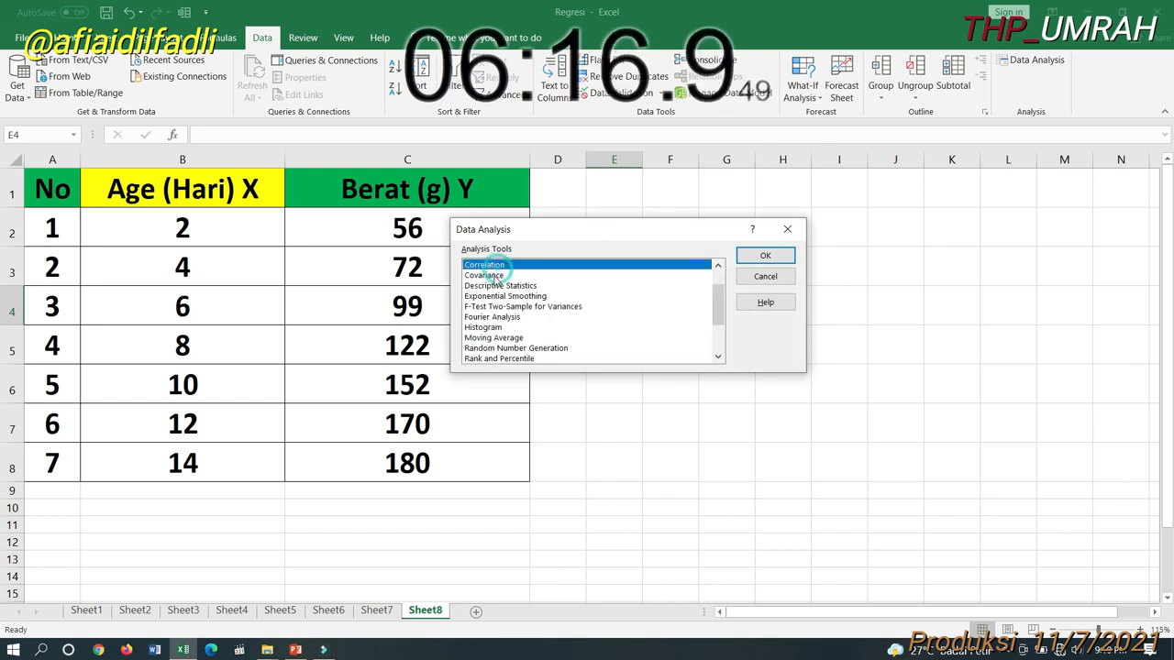
scroll(496, 290, "up", 1)
scroll(496, 290, "down", 3)
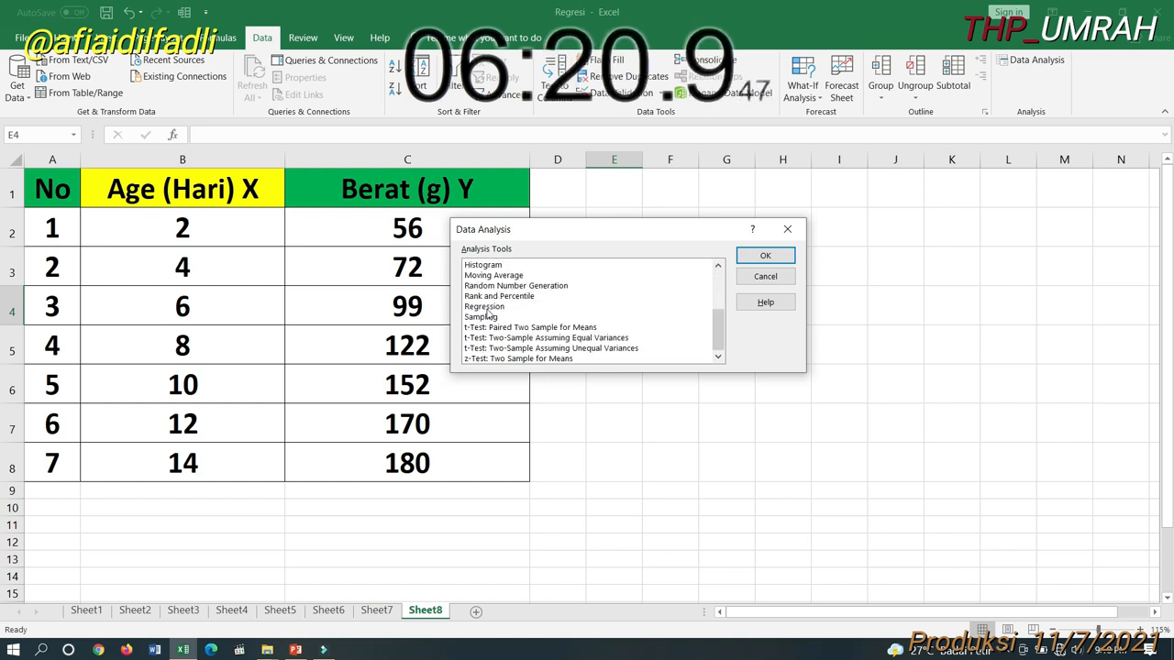
left_click(489, 308)
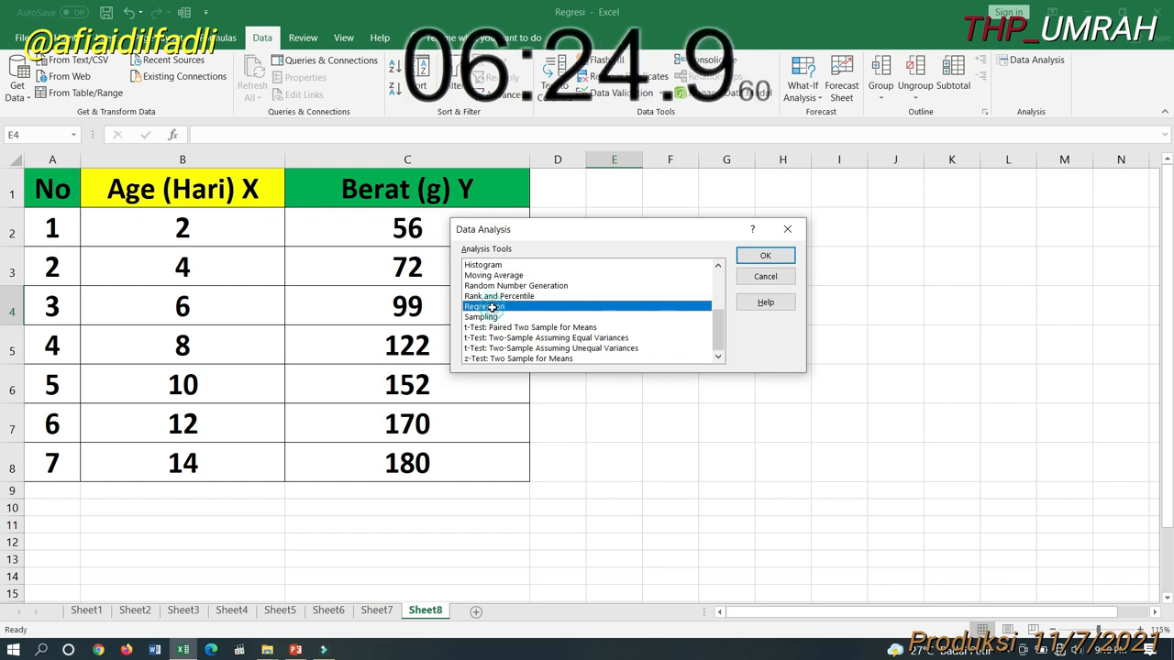
double_click(493, 312)
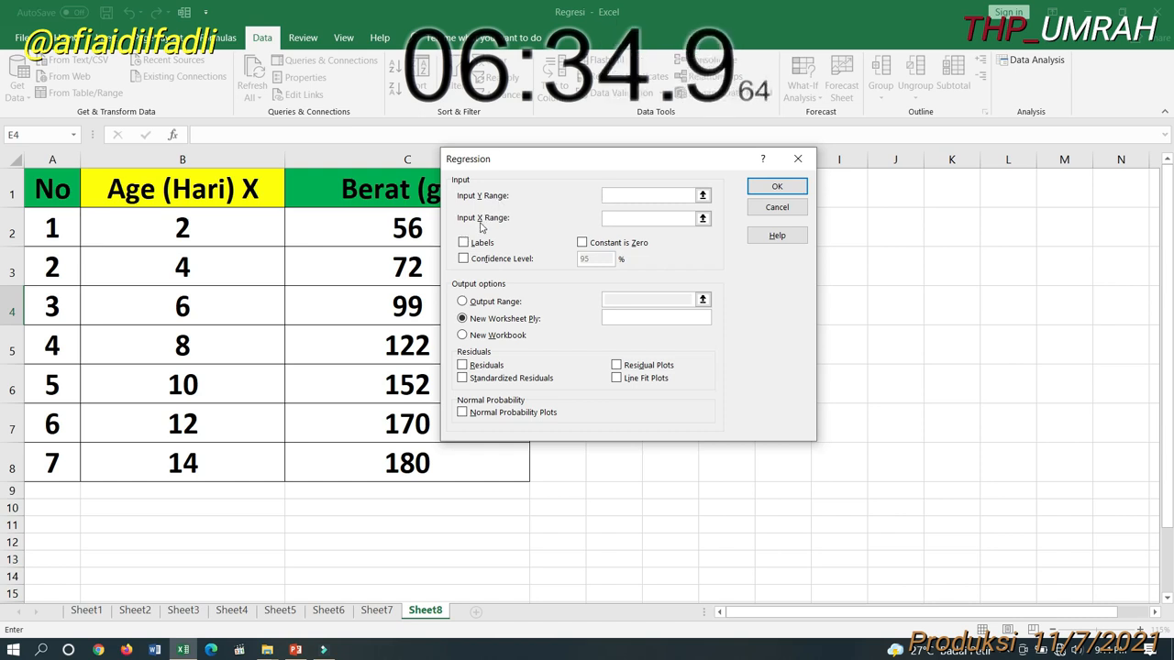
Step: Set the regression's Y input range to the weights in C2:C8 and its X input range to the ages in B2:B8
left_click(702, 195)
left_click_drag(398, 224, 403, 458)
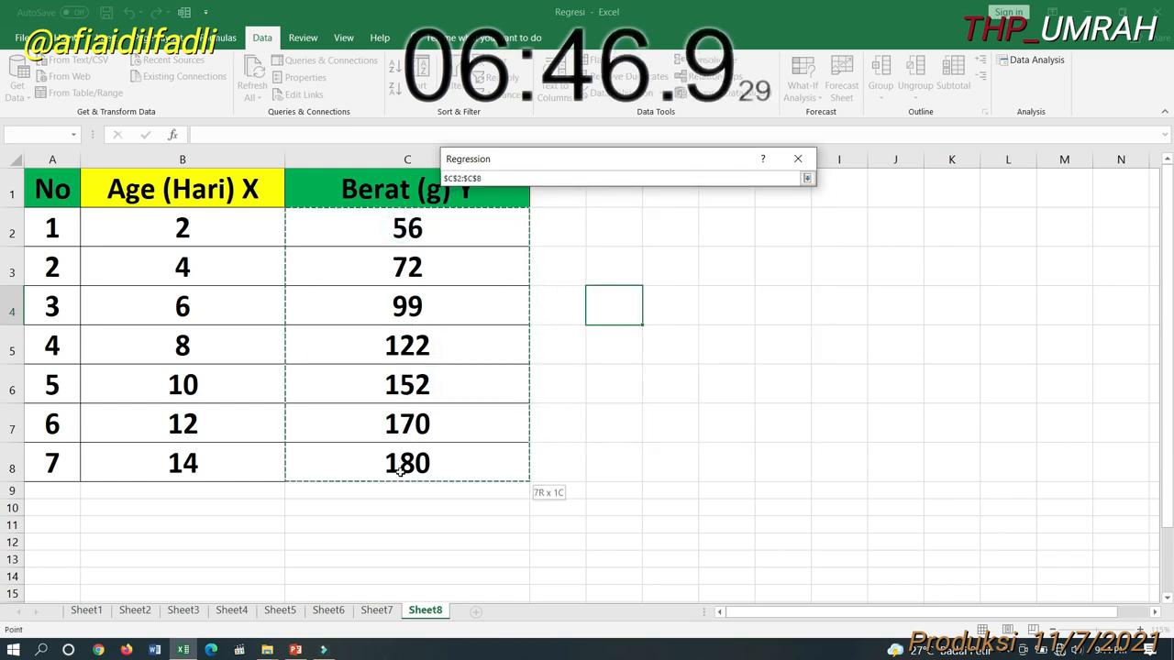
left_click_drag(459, 224, 415, 468)
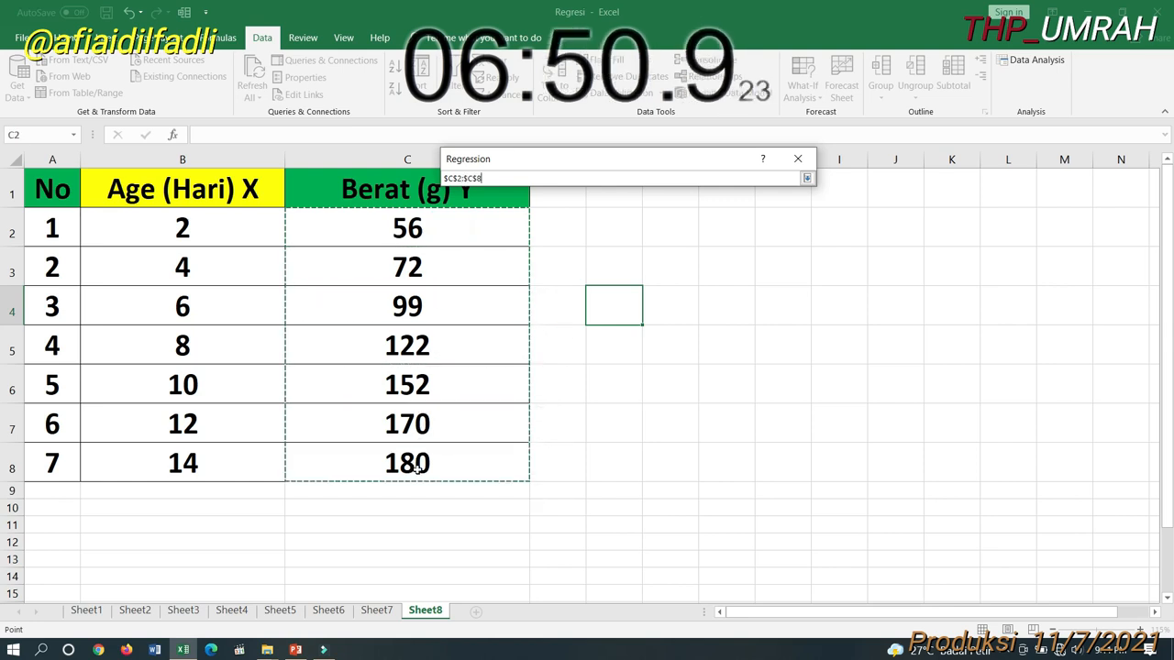
key("Return")
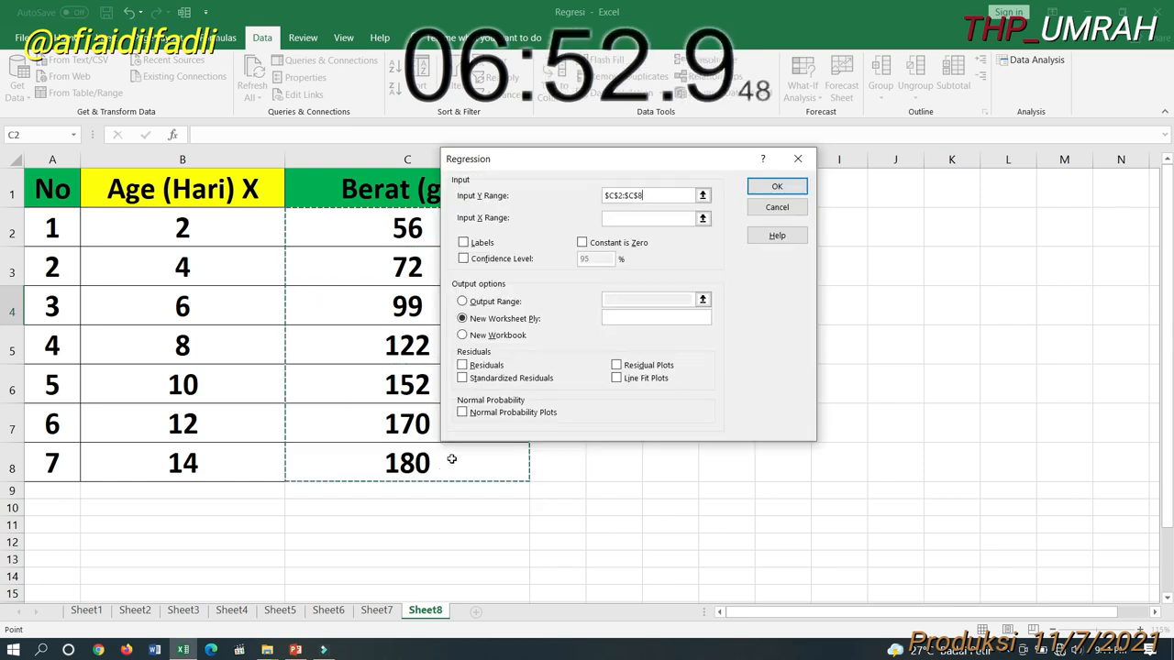
left_click(702, 218)
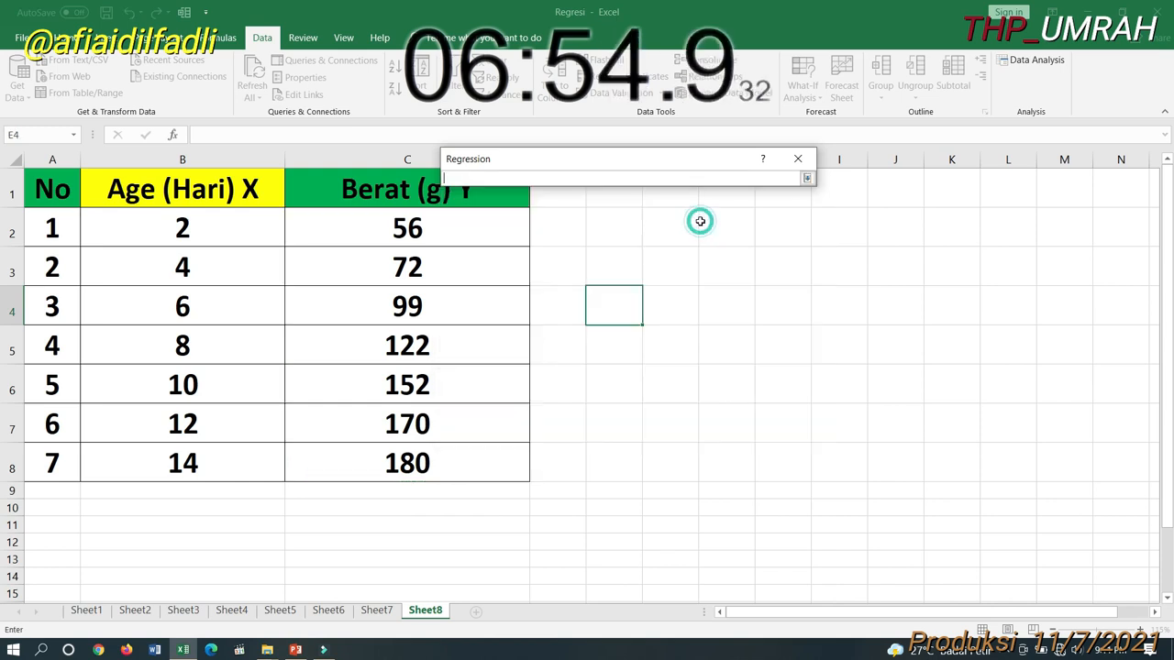
left_click_drag(199, 226, 155, 460)
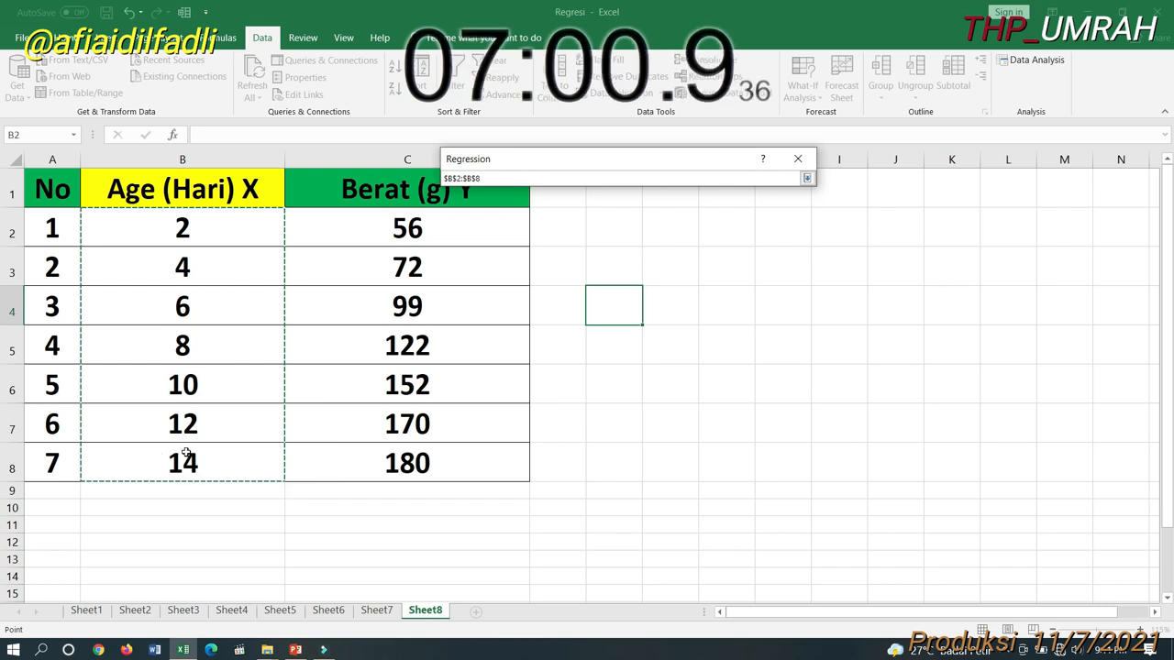
key("Return")
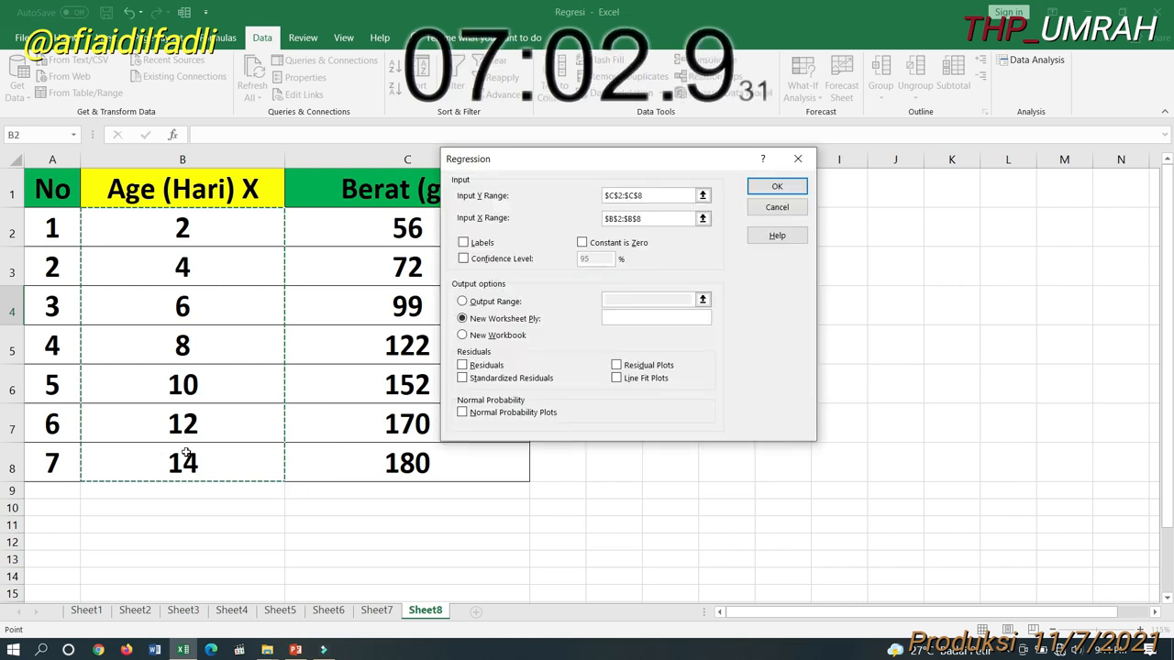
Step: Run the regression with Labels and a 95% confidence level enabled, placing the output range at cell G2
left_click(493, 243)
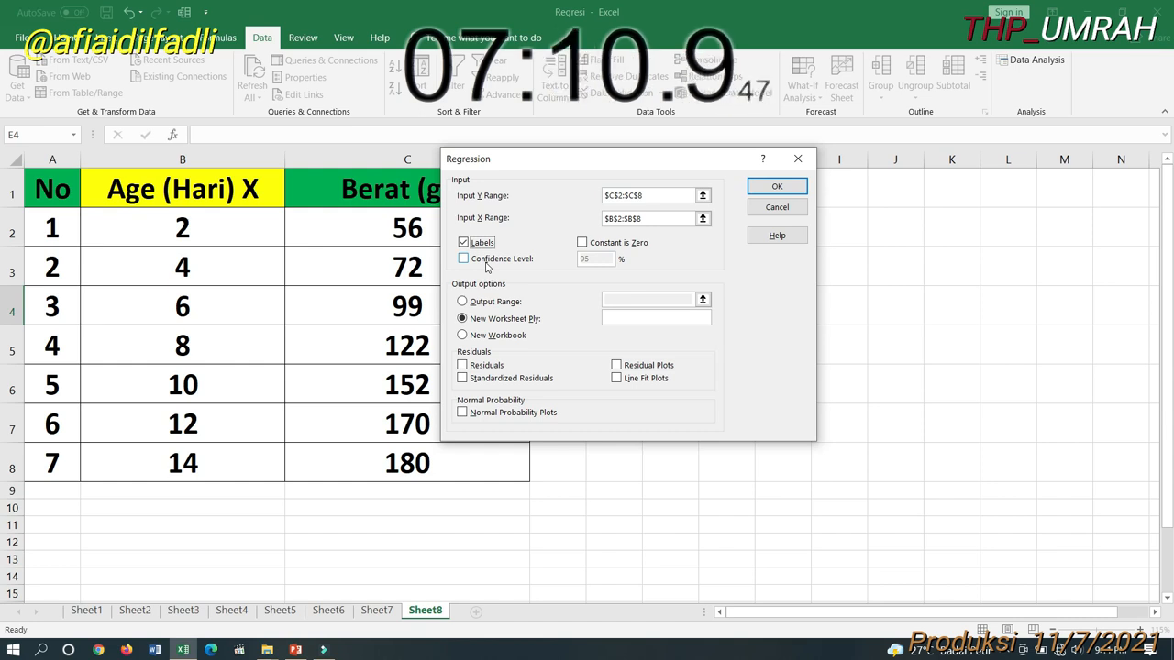
left_click(486, 261)
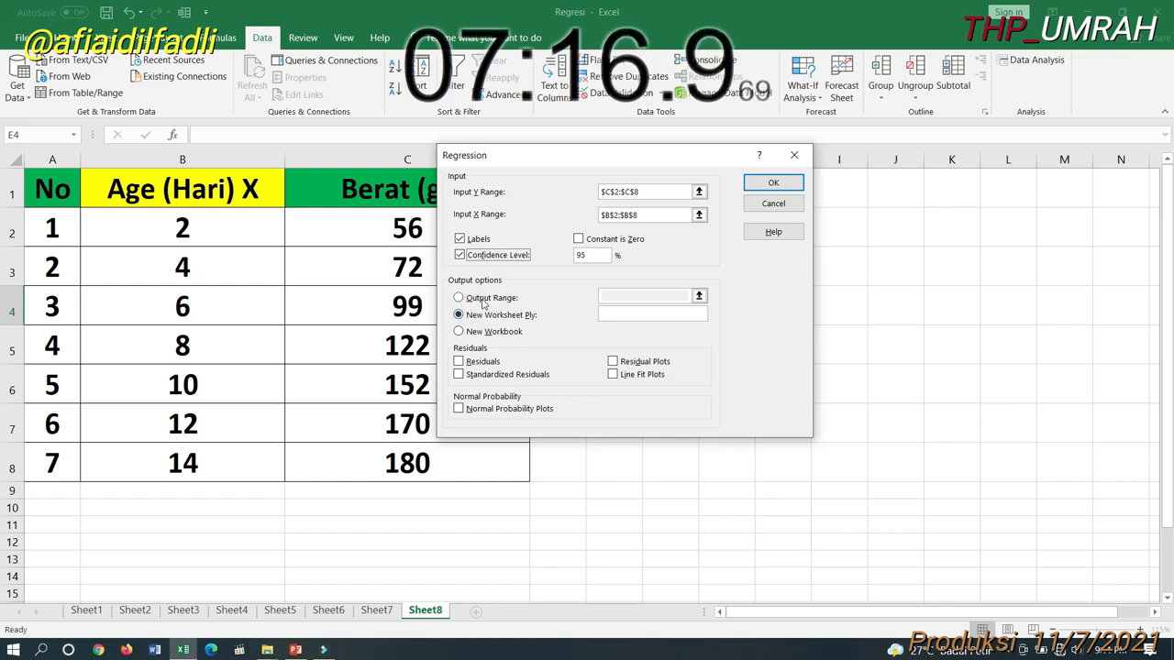
left_click(484, 301)
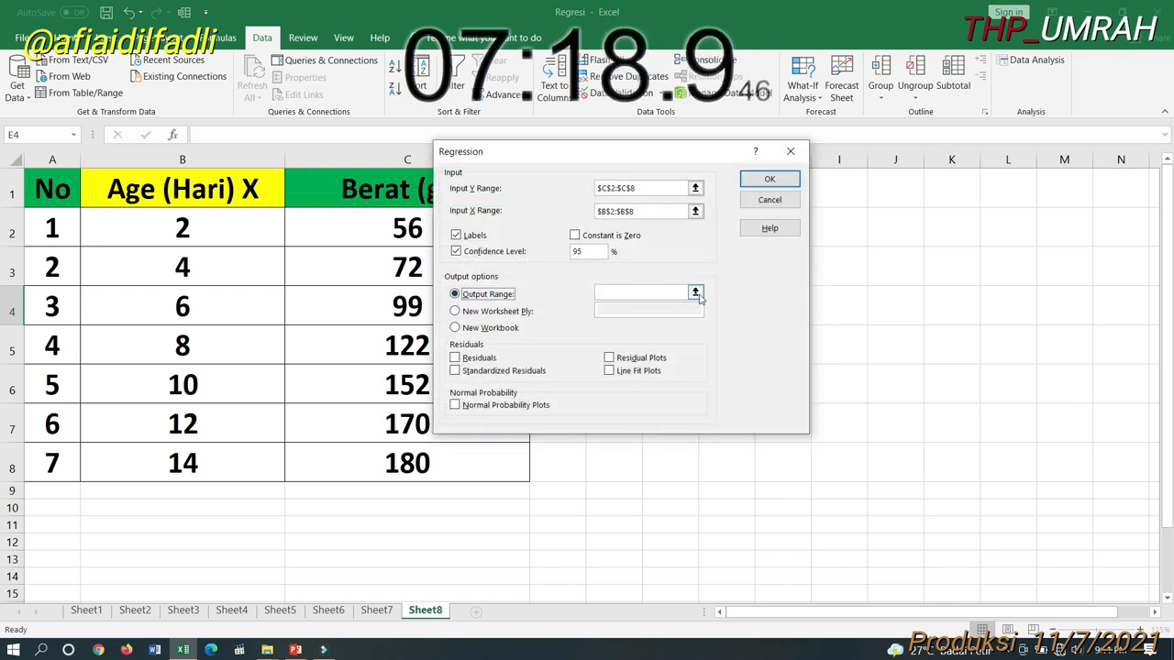
left_click(695, 293)
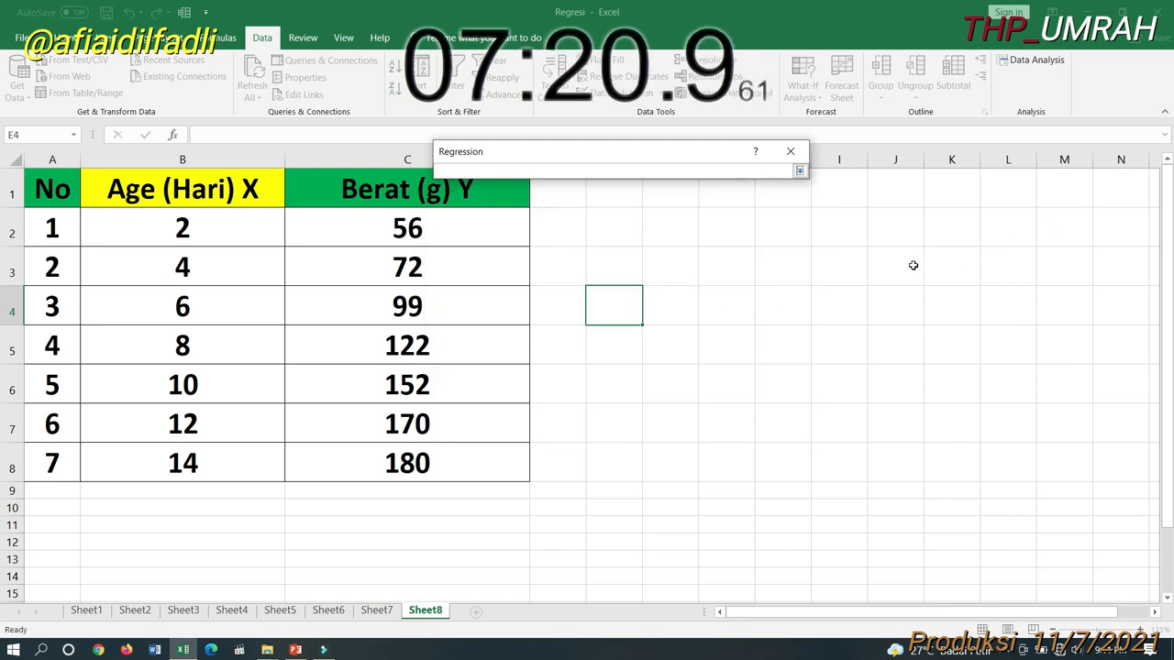
left_click(729, 235)
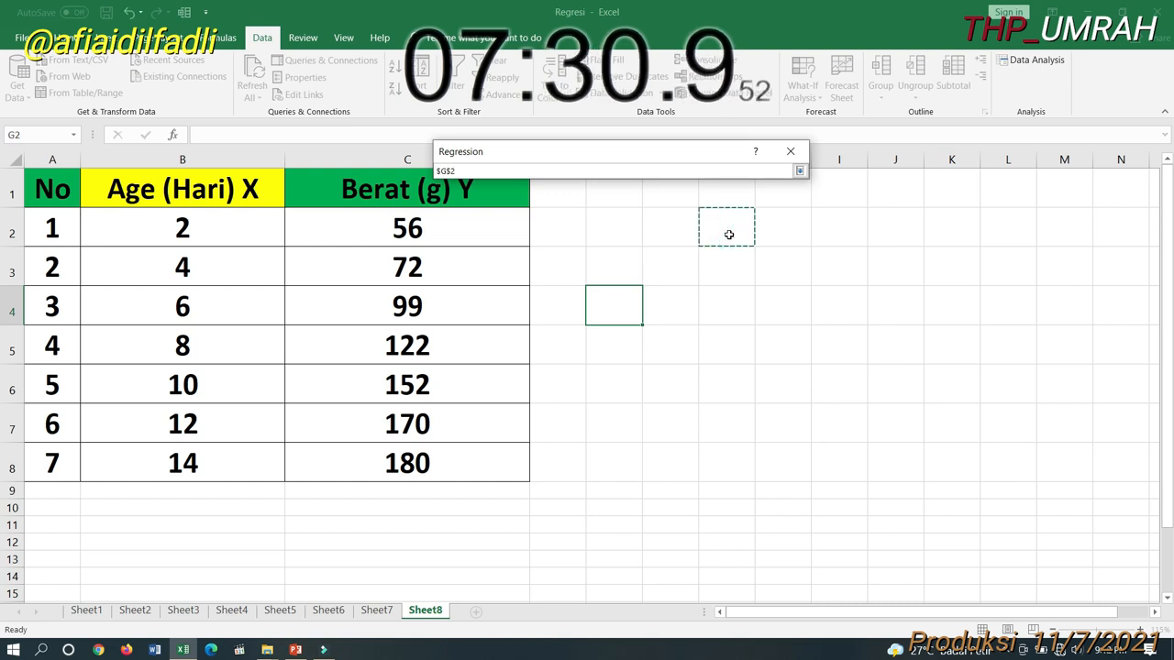
key("Return")
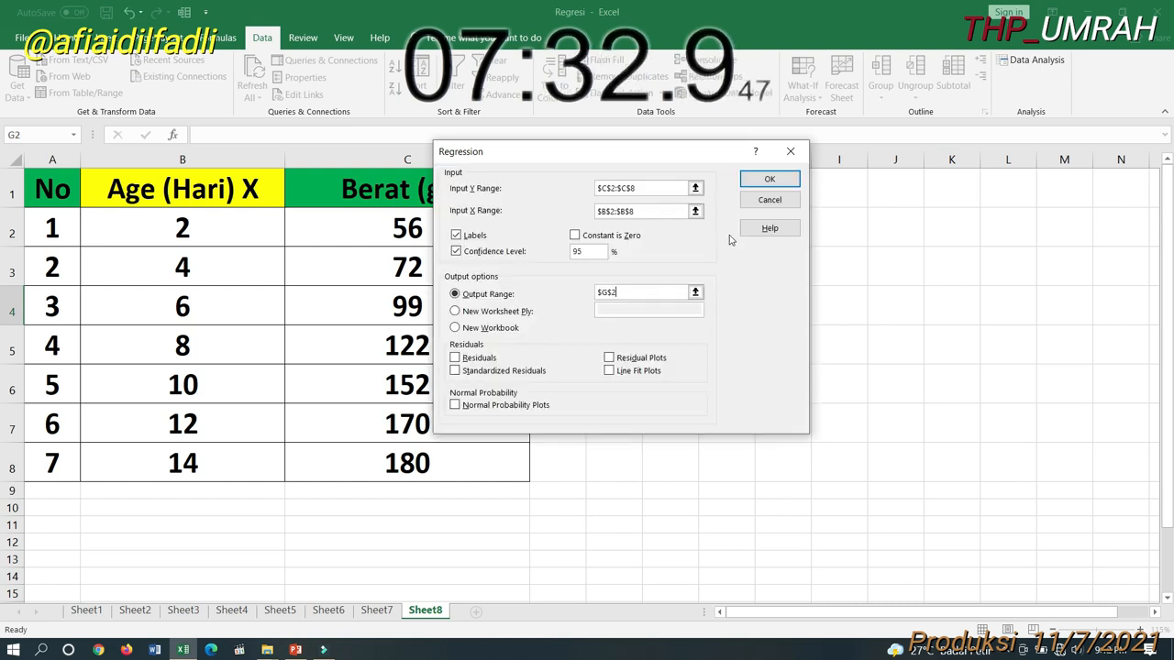
left_click(791, 181)
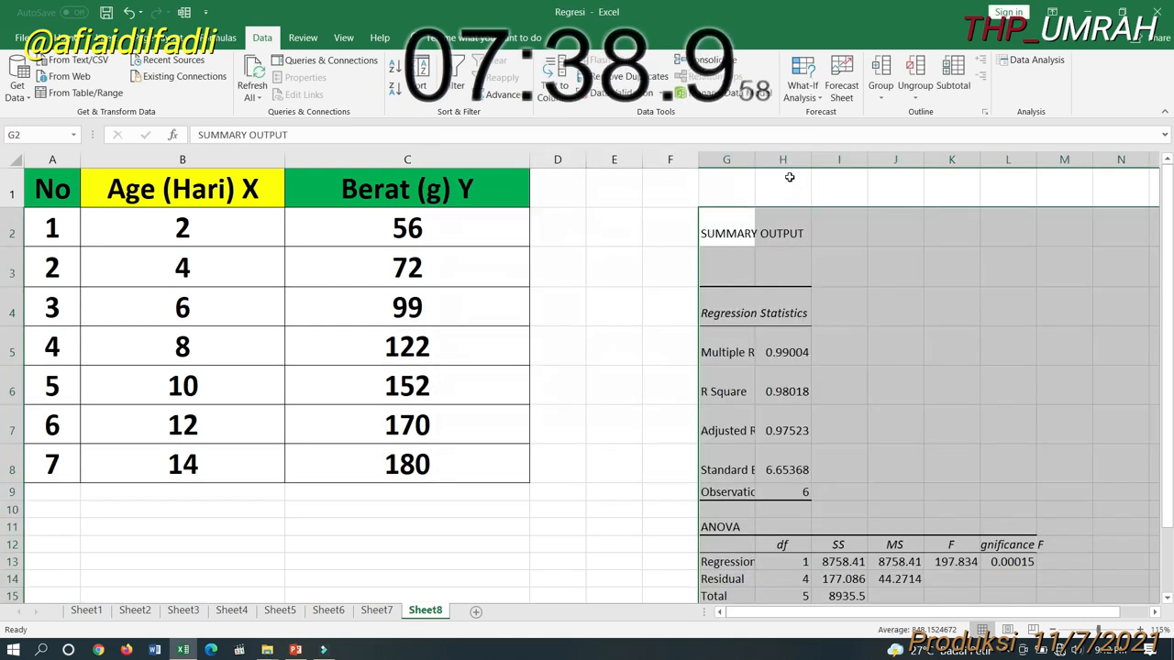
Step: Widen columns G and H so the regression summary's labels and values have more room
scroll(807, 204, "down", 1)
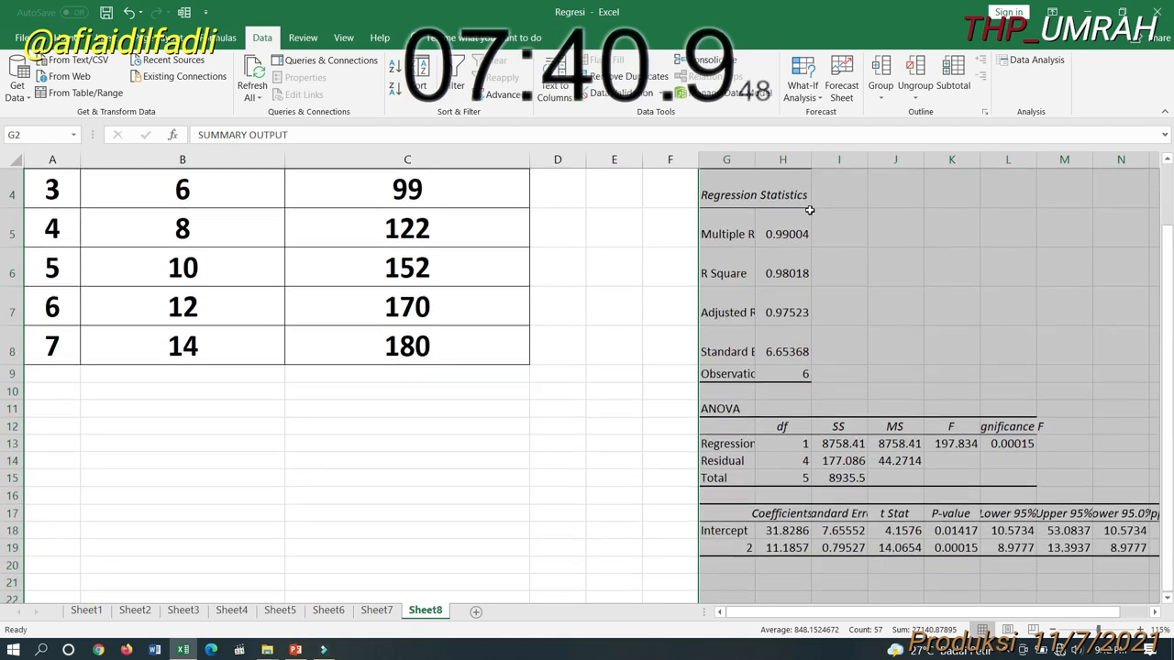
scroll(853, 266, "up", 1)
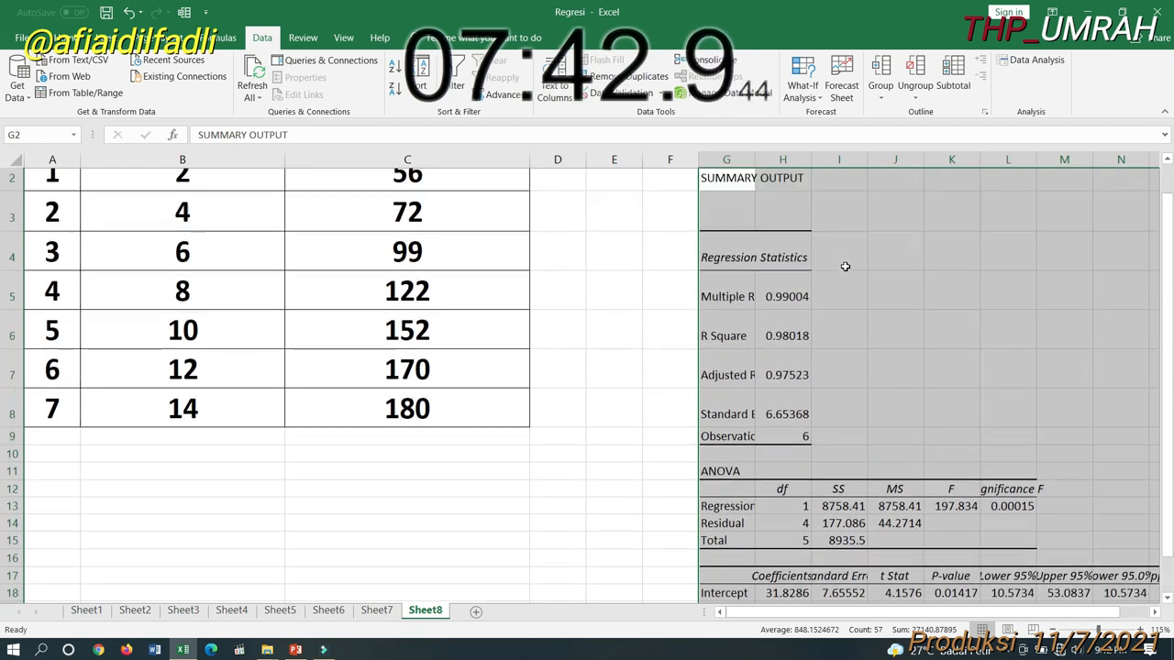
double_click(811, 158)
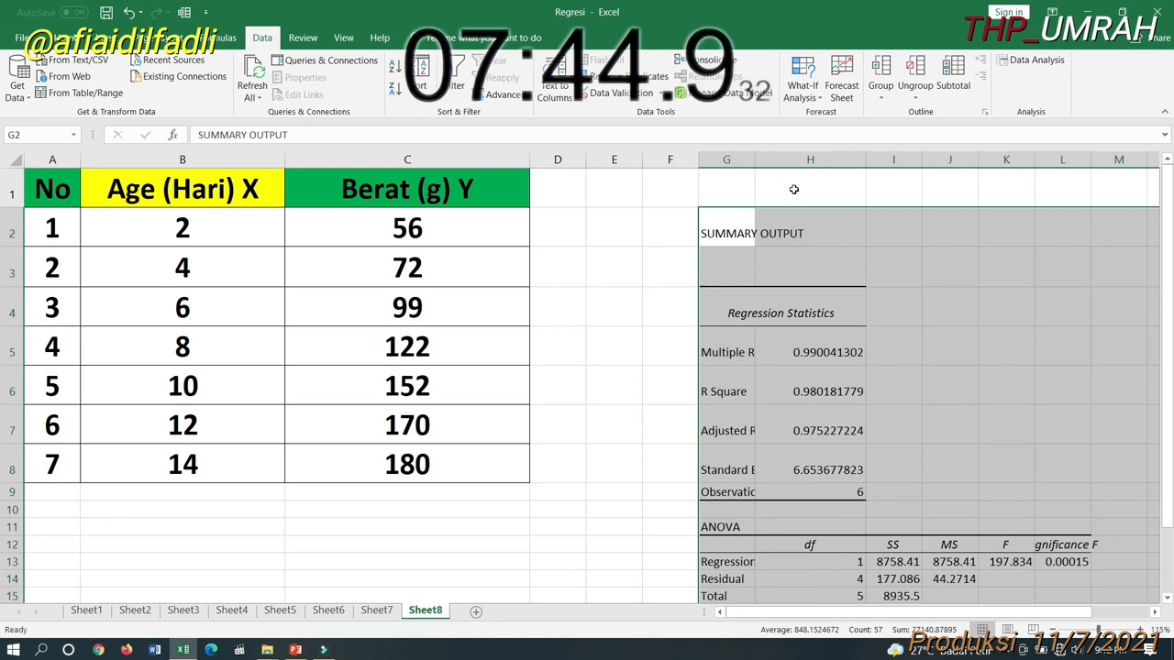
left_click(757, 160)
left_click_drag(776, 168, 785, 169)
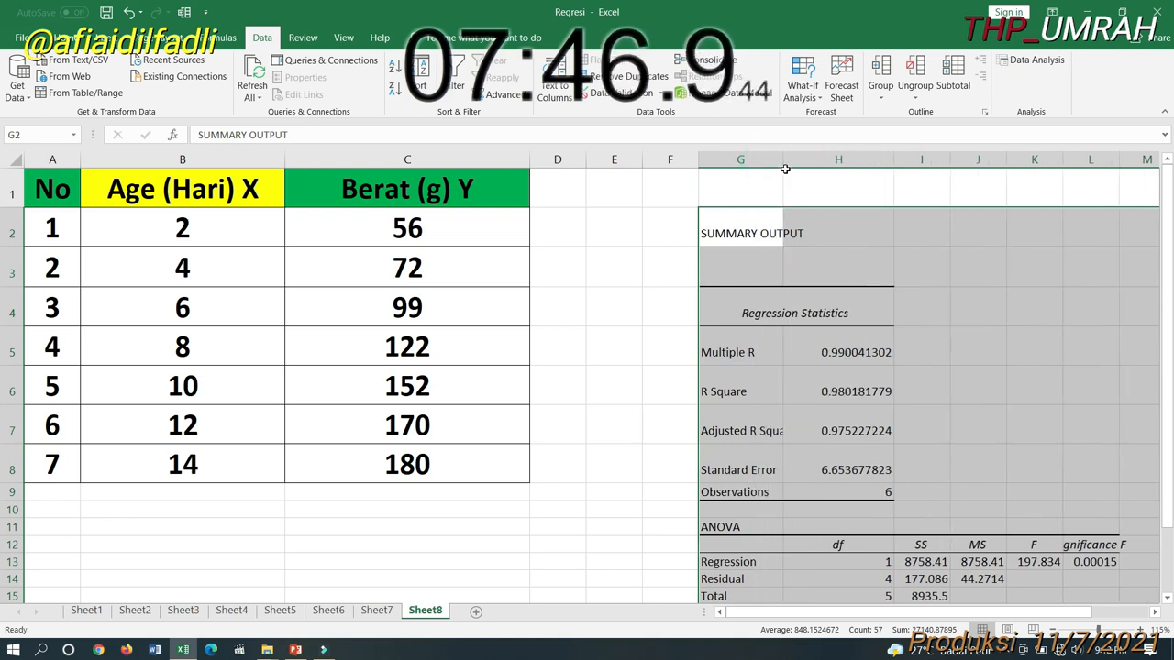
Step: Fill the R Square label and its value in G6:H6 with yellow
left_click(730, 385)
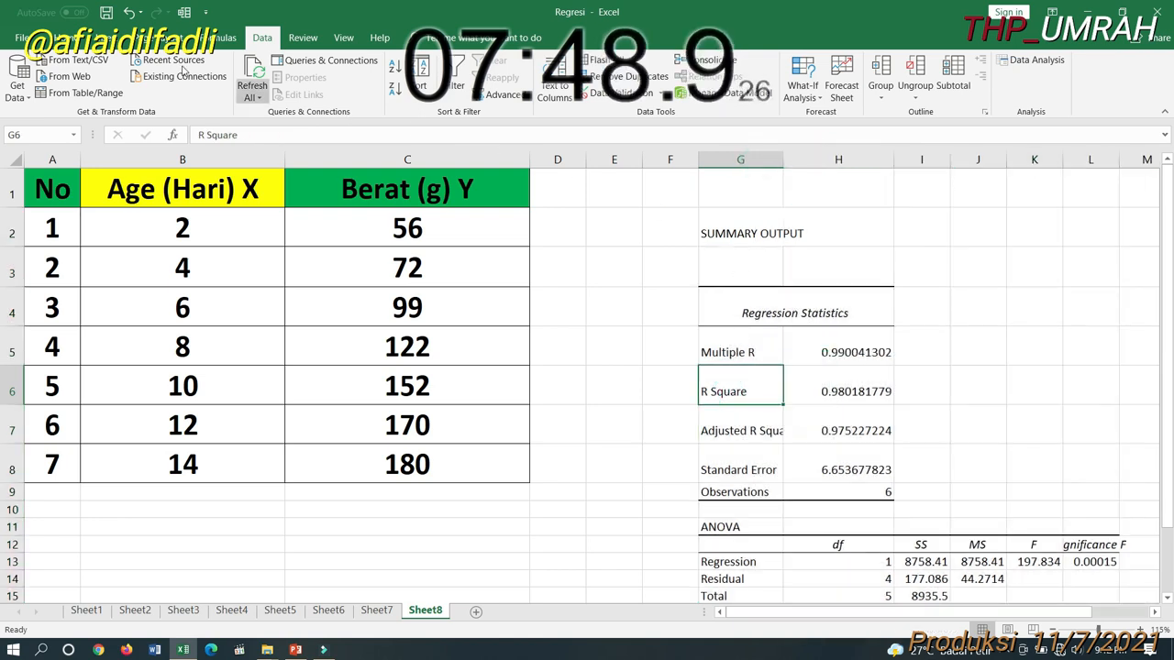
left_click(60, 37)
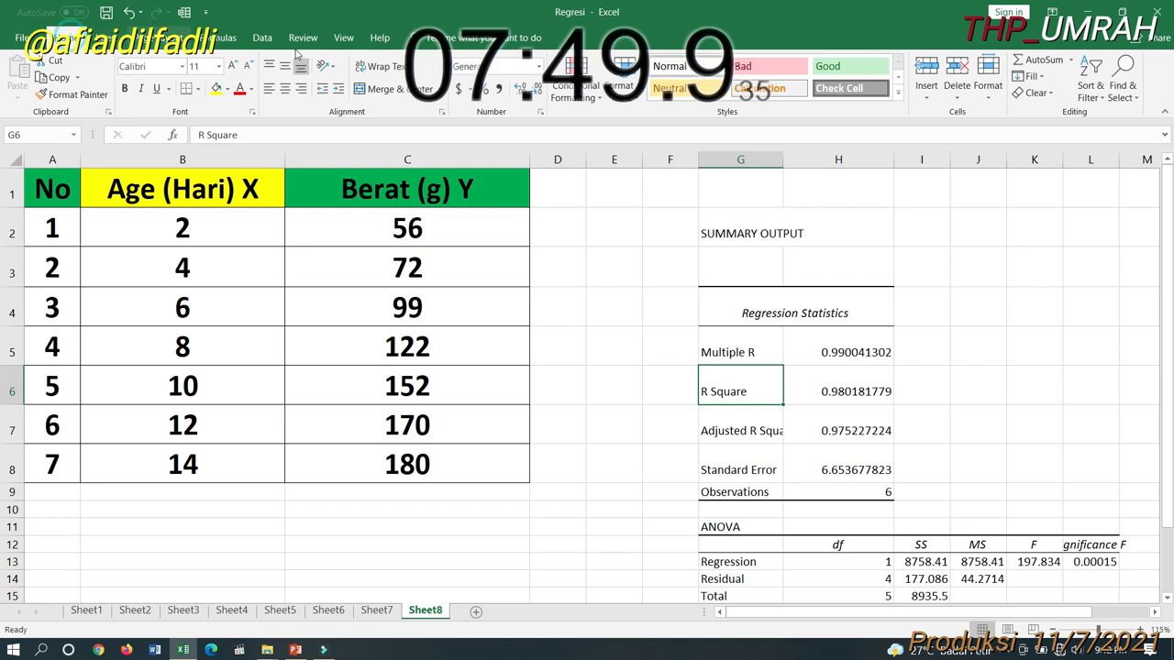
left_click(217, 88)
scroll(899, 343, "down", 1)
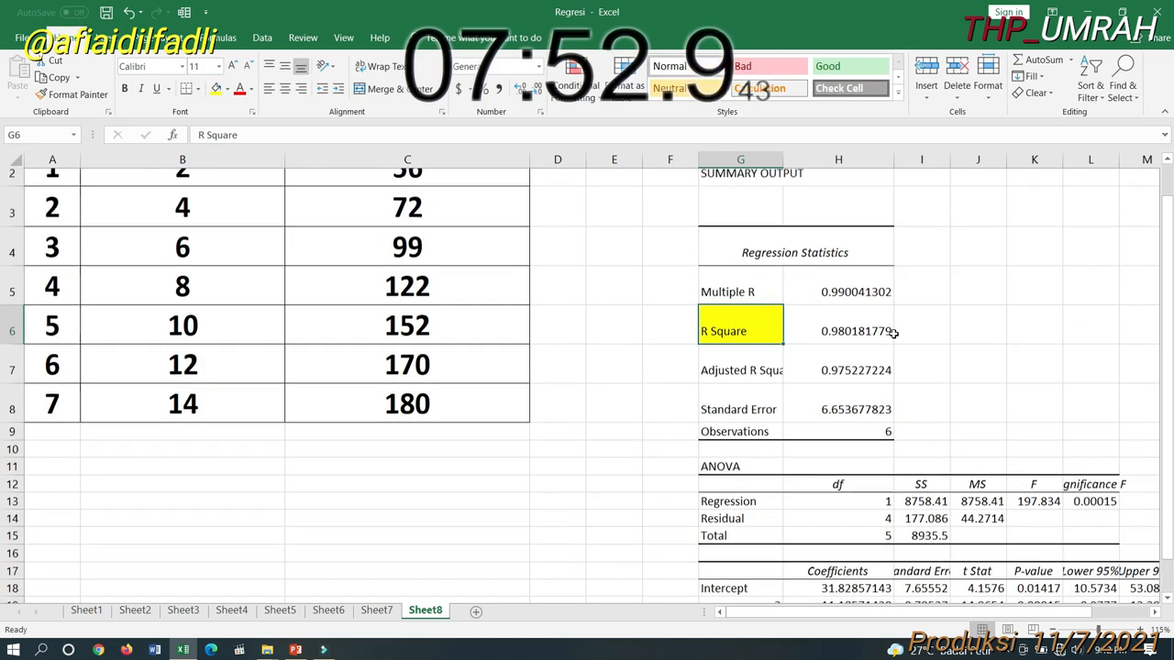
scroll(894, 333, "up", 1)
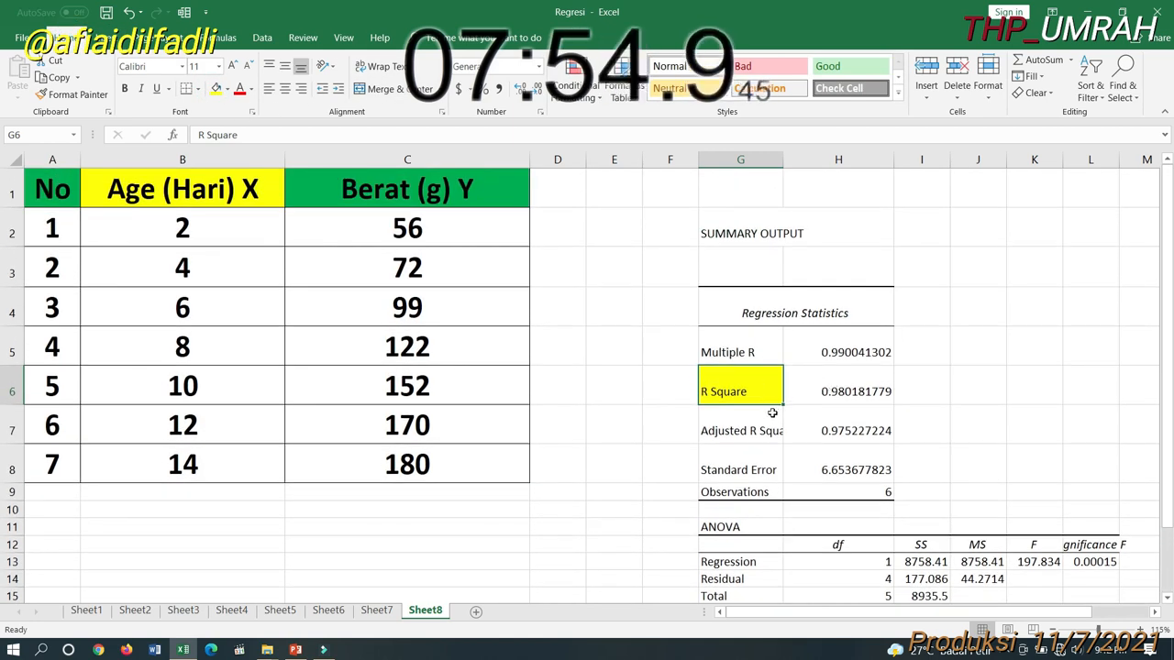
left_click(738, 429)
left_click_drag(739, 390, 841, 380)
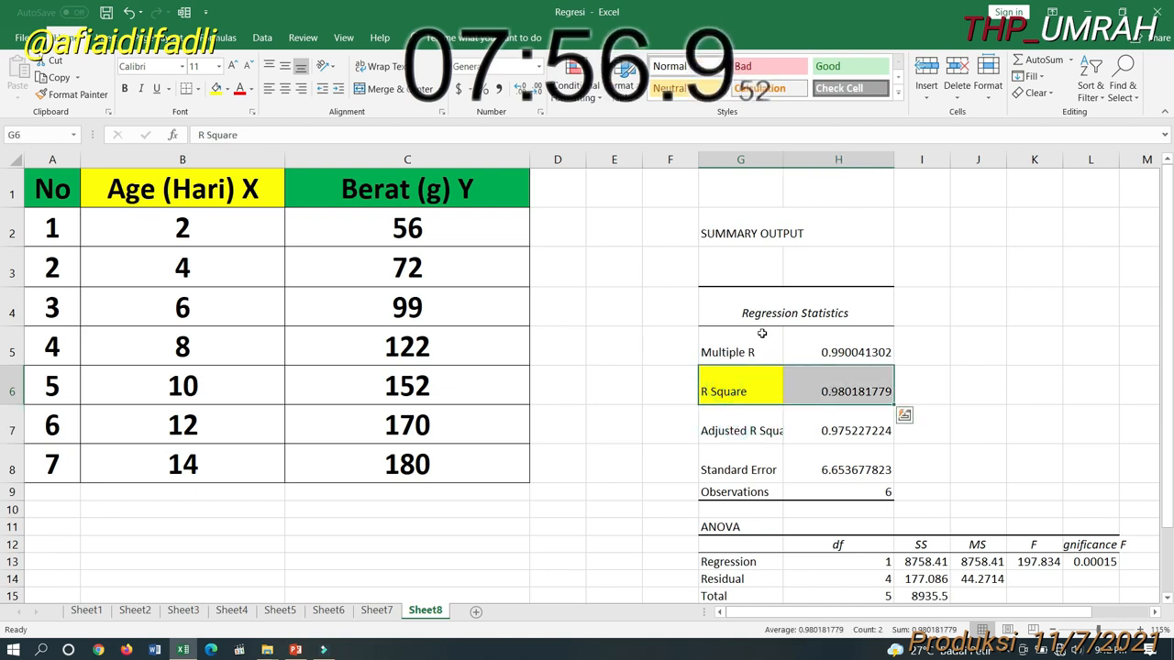
left_click(216, 88)
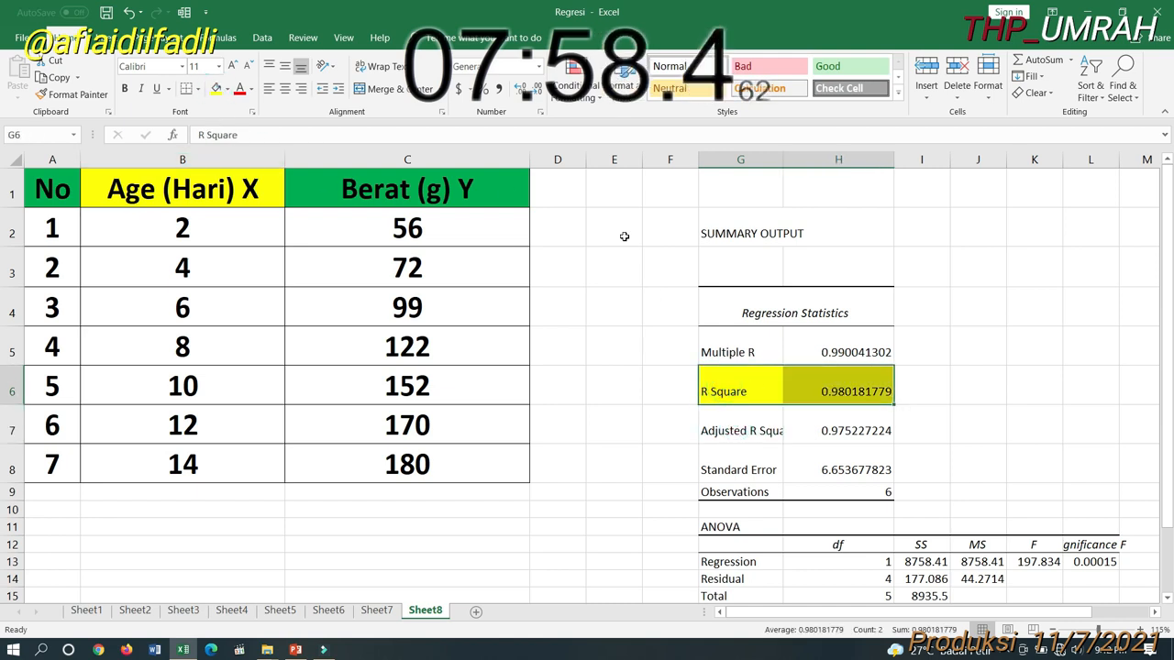
left_click(930, 396)
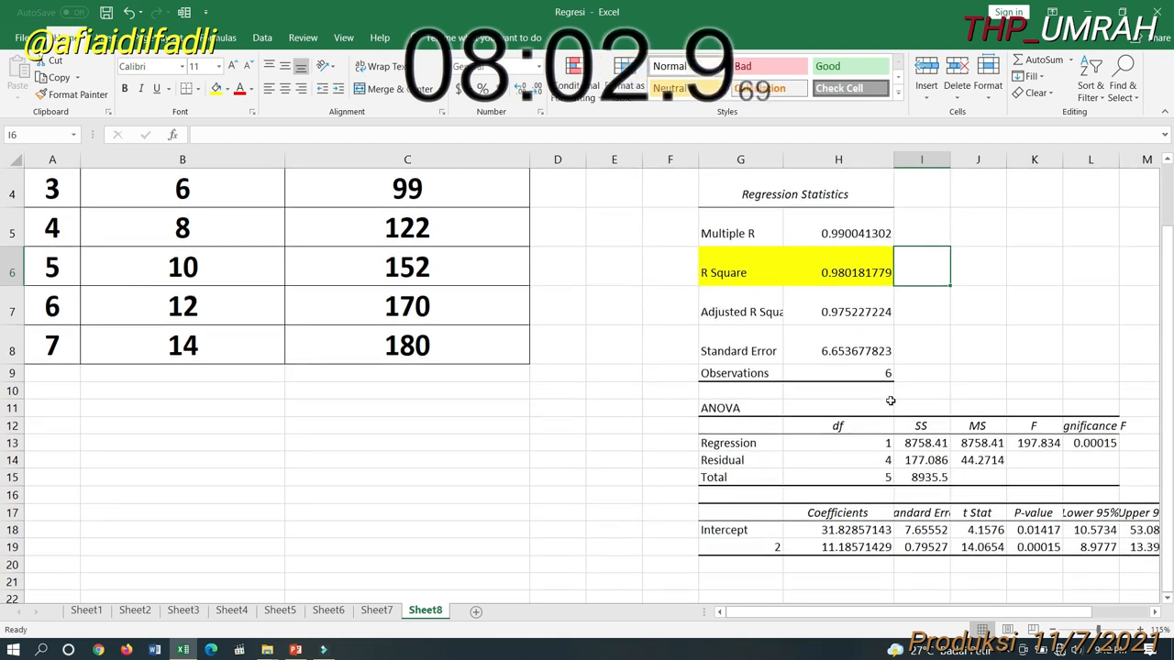
Step: Fill the intercept and slope coefficient values in H18:H19 with yellow
left_click(823, 535)
left_click_drag(823, 535, 827, 550)
left_click(826, 530)
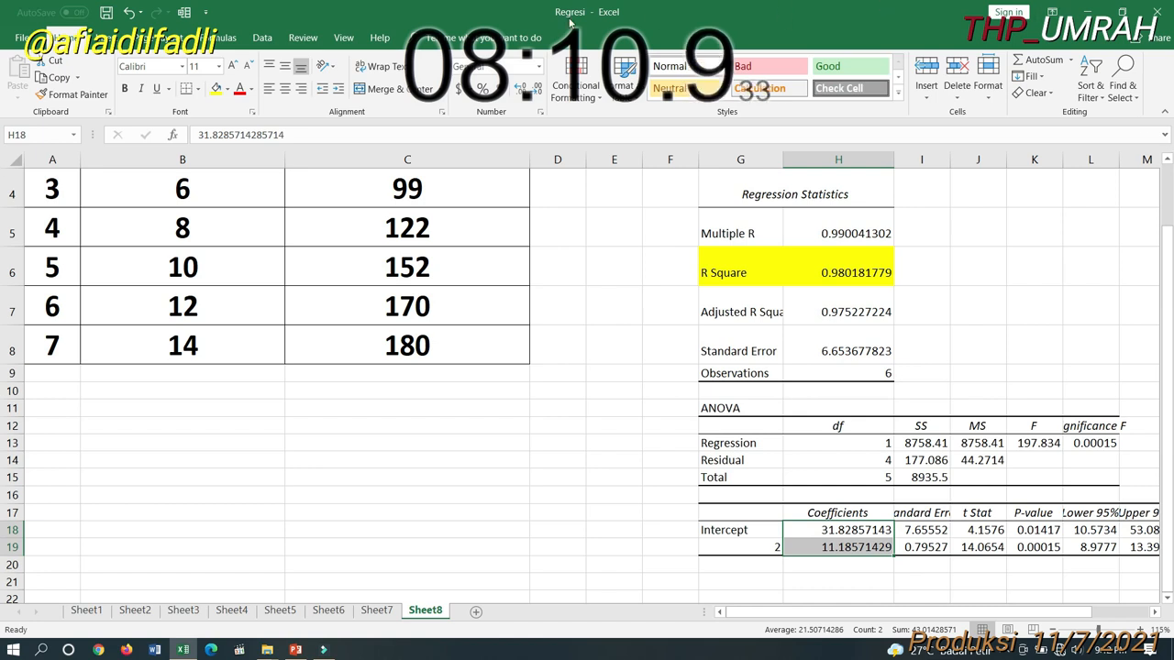
left_click(218, 90)
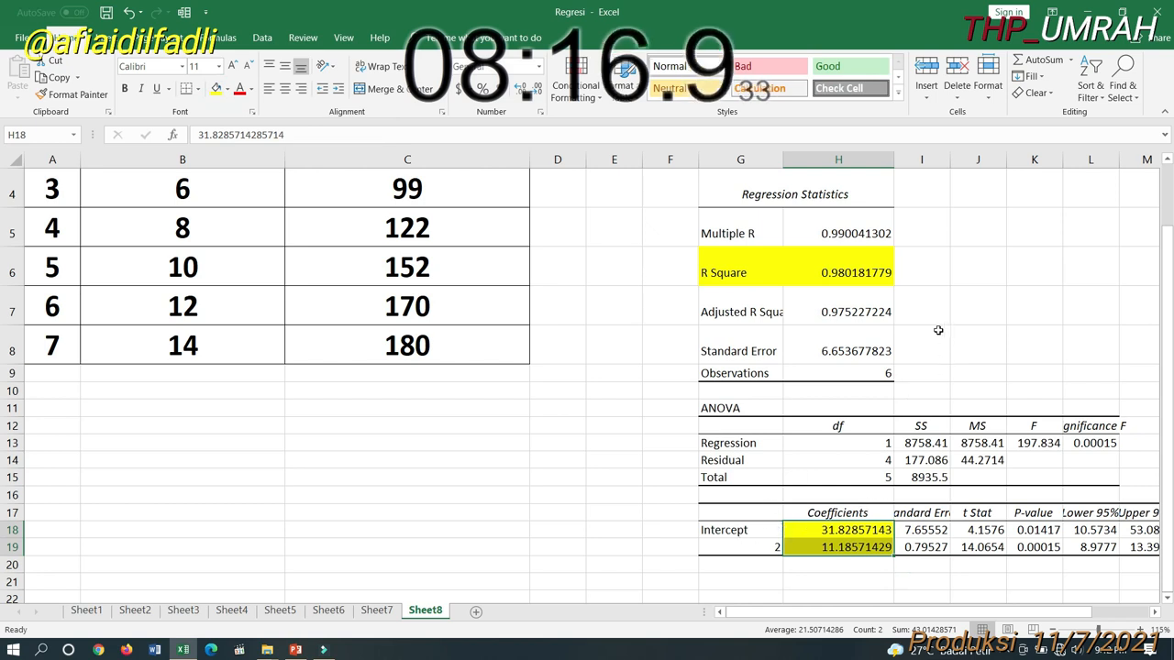
Step: Enter the general regression equation "y= a + bx" as text in cell J6
left_click(972, 266)
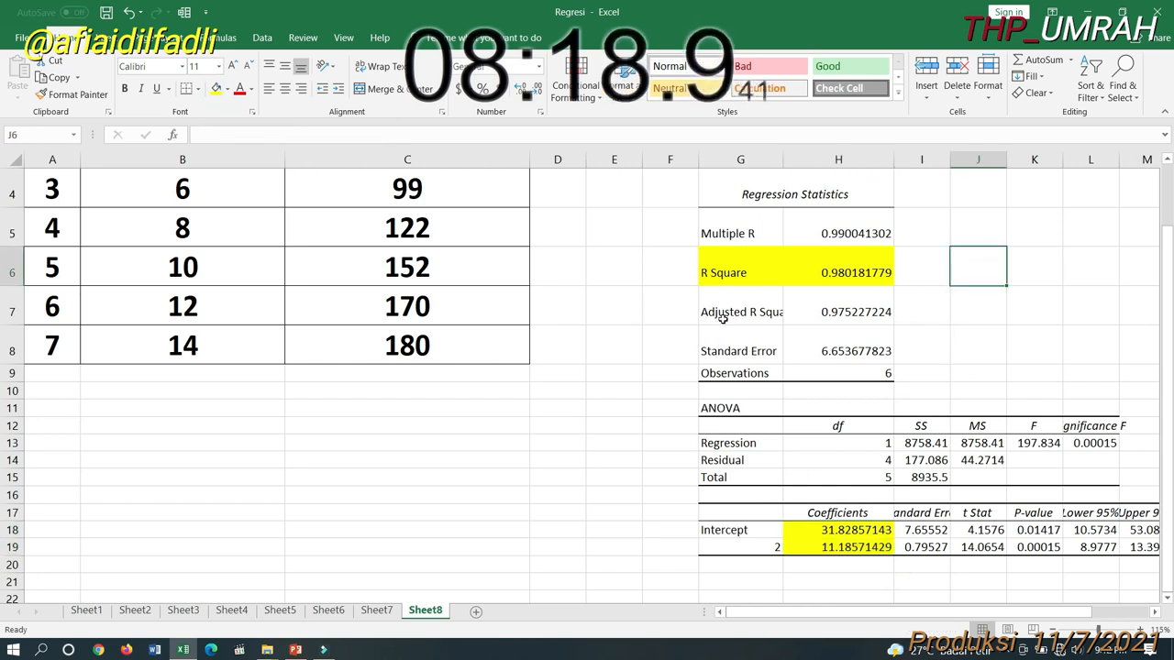
left_click(235, 138)
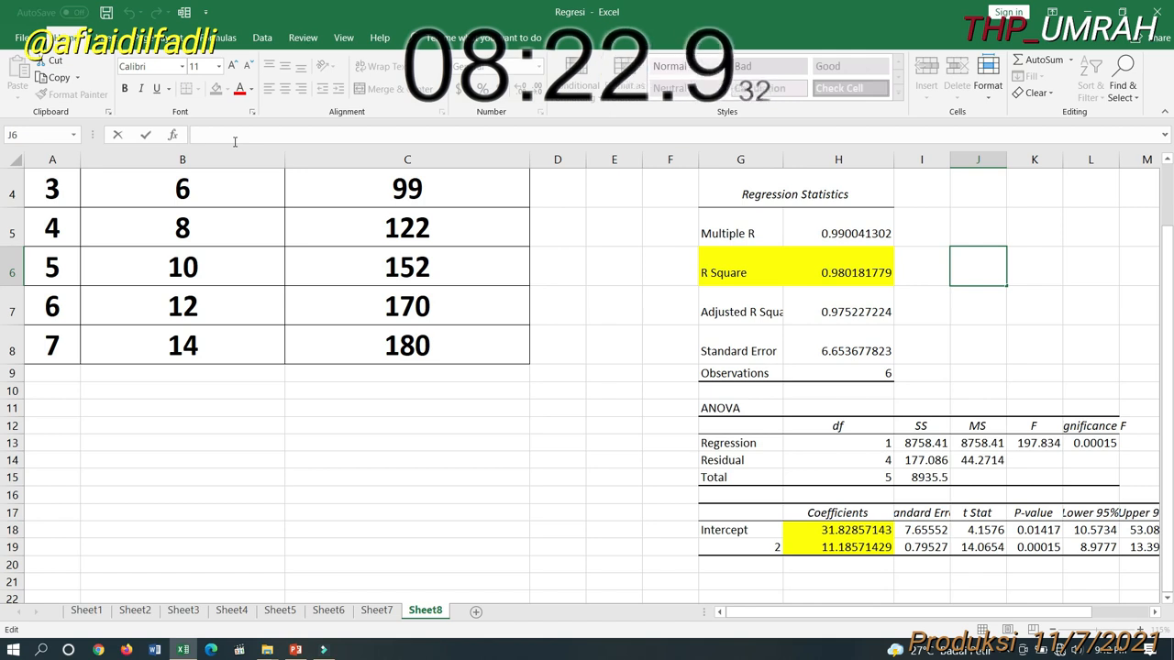
type("y")
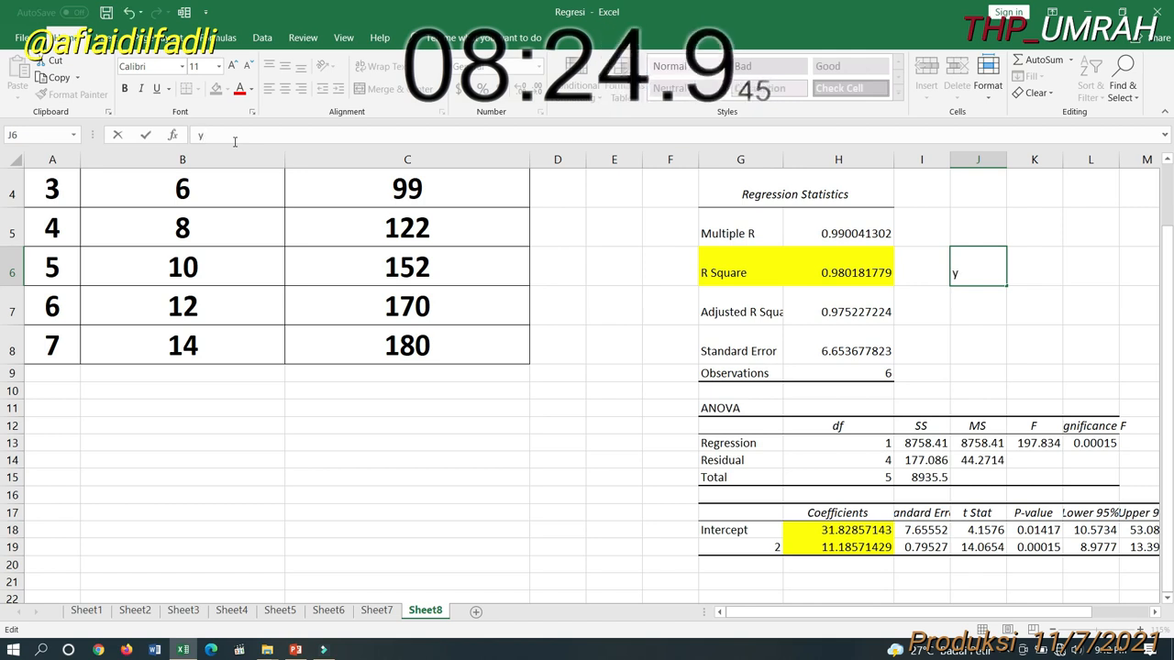
type("=")
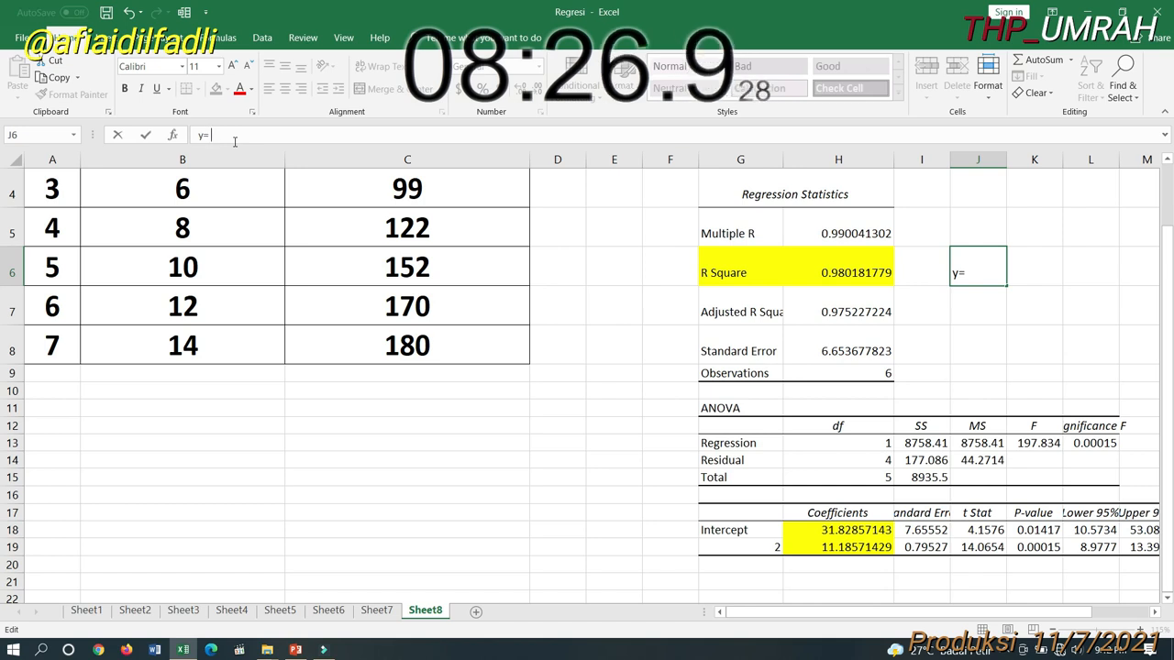
type(" a")
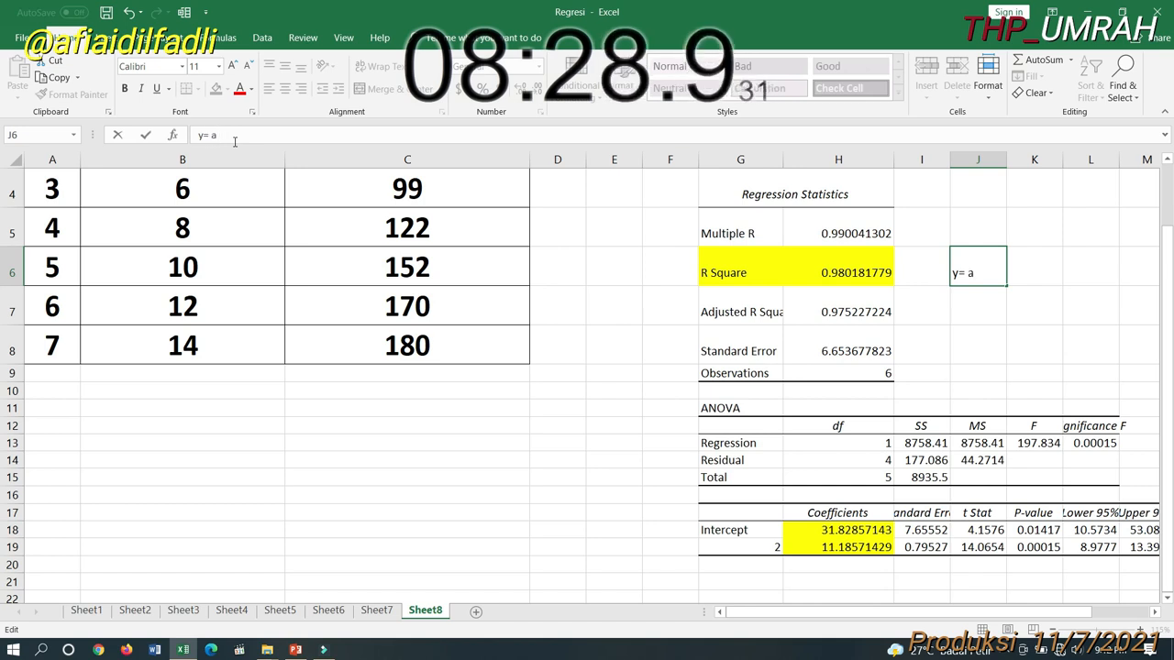
type(" +")
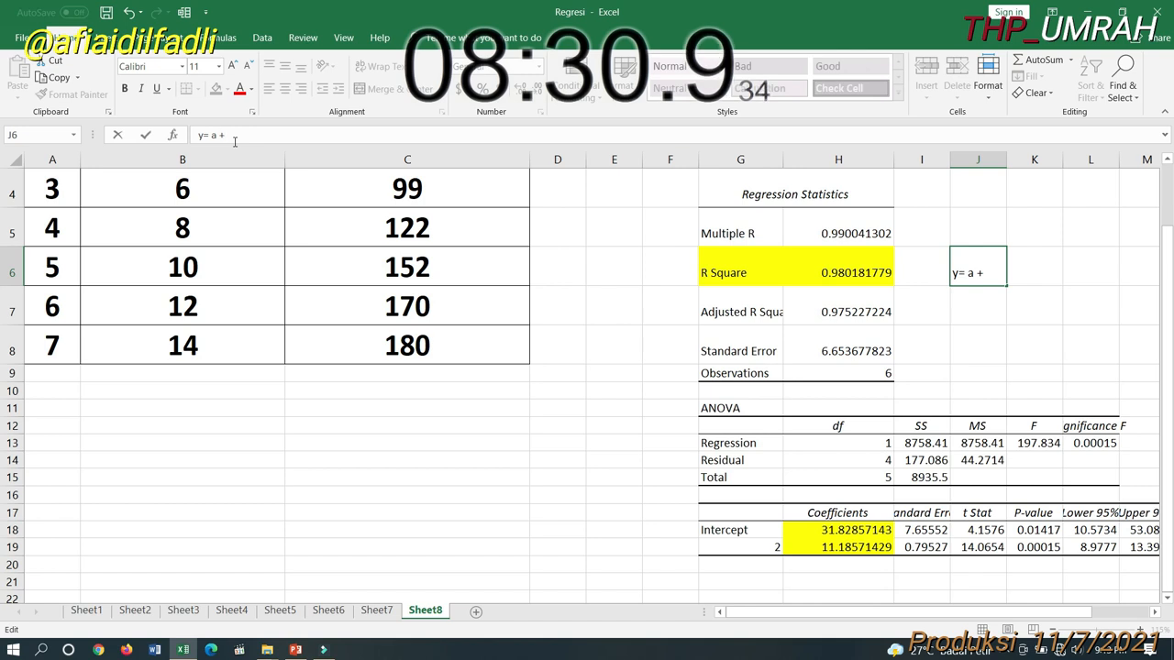
type(" bx")
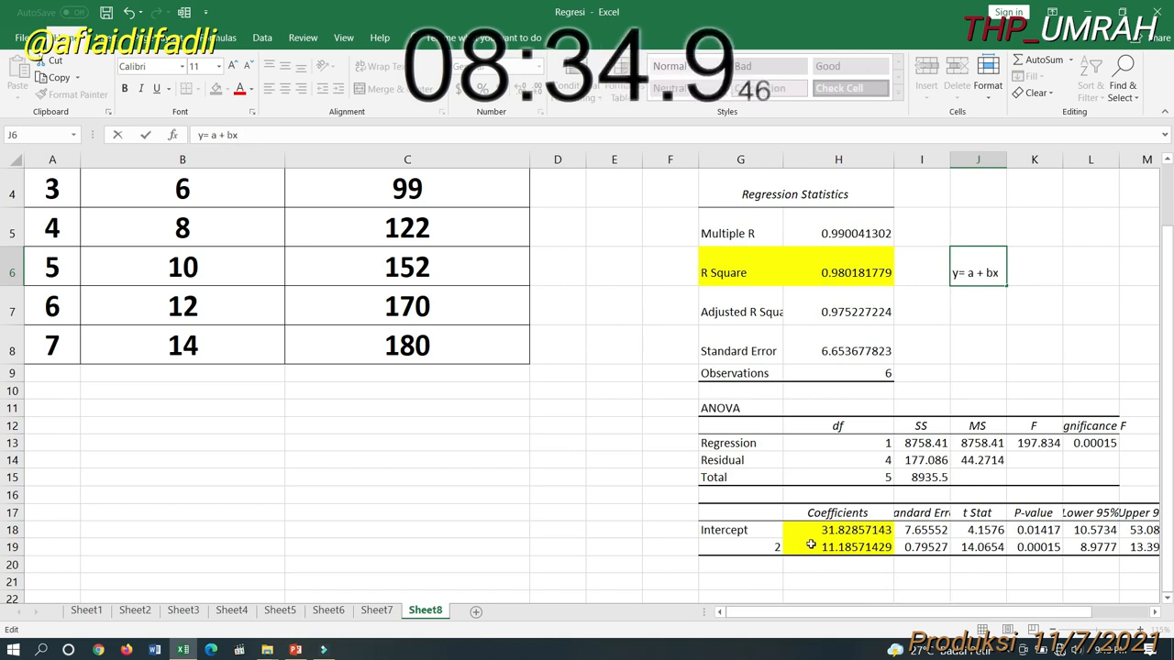
left_click(968, 354)
Step: Examine the intercept and slope coefficients in H18 and H19 as the equation's a and b terms
left_click(855, 533)
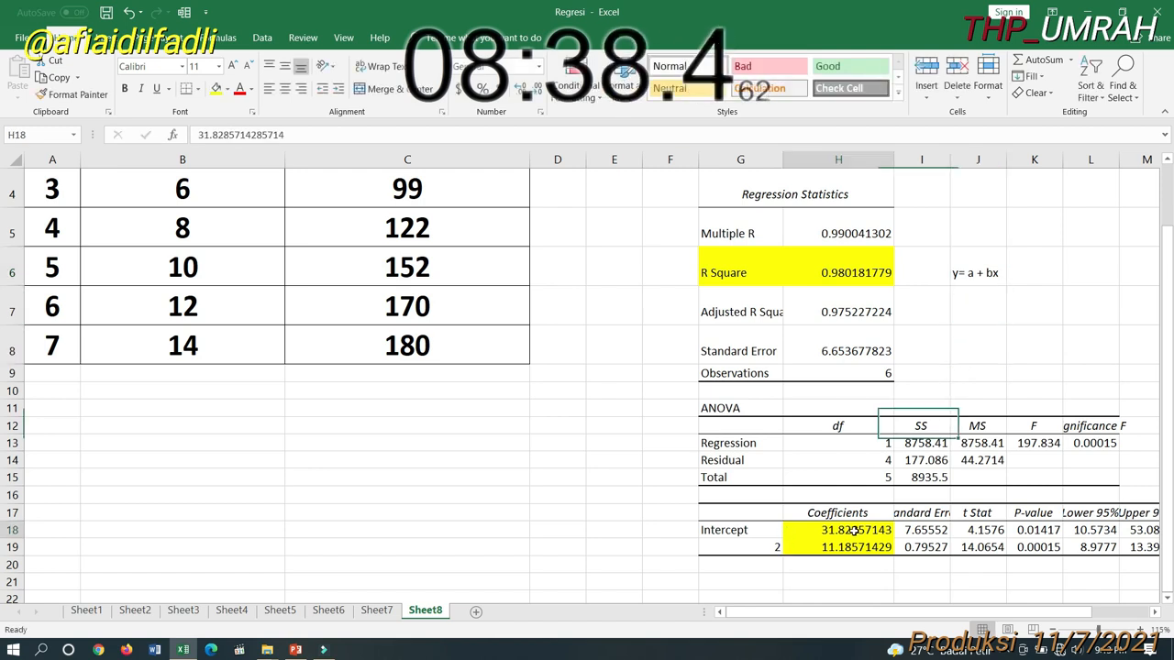
left_click(846, 548)
left_click(851, 530)
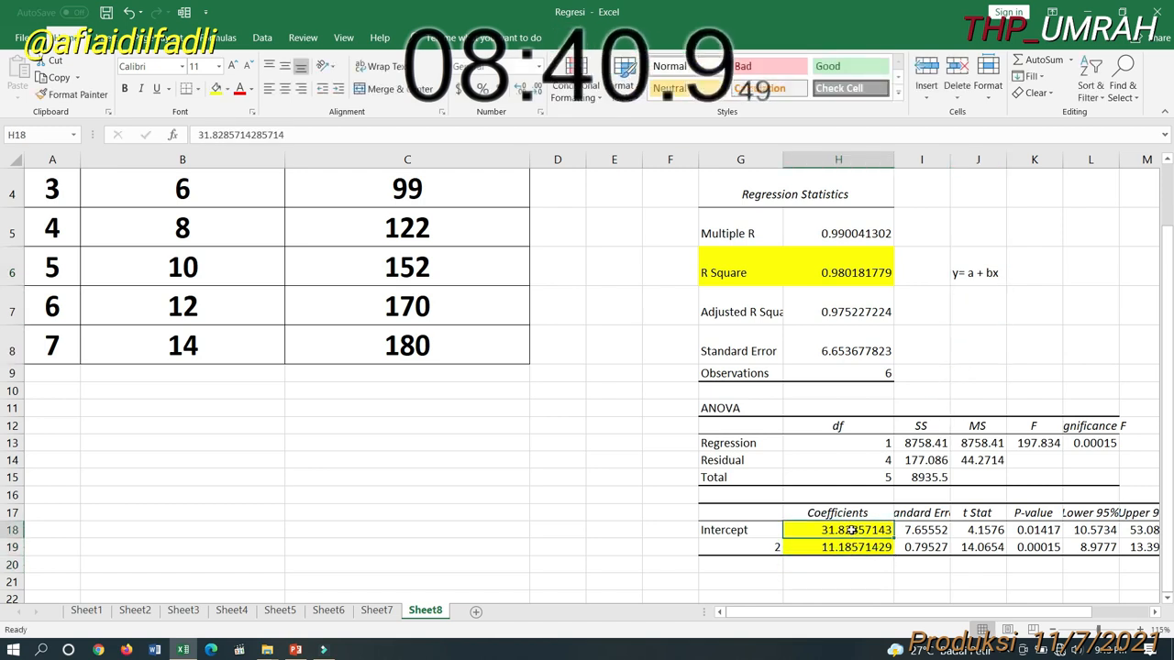
left_click(853, 547)
left_click(851, 531)
left_click(855, 548)
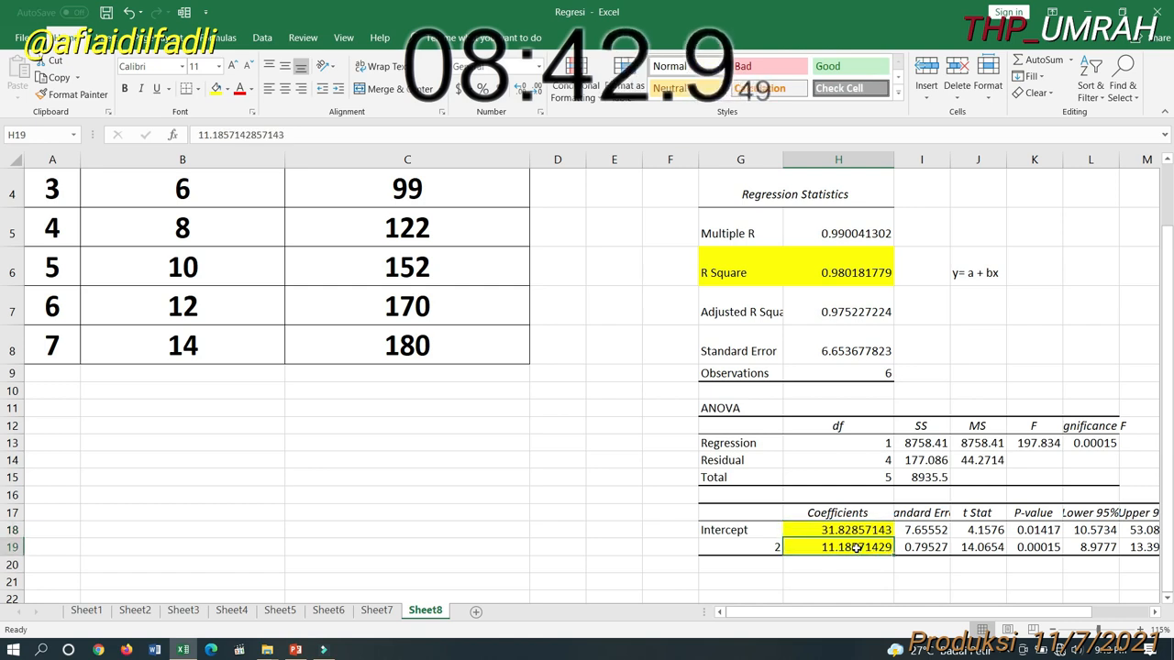
left_click(853, 532)
left_click(855, 548)
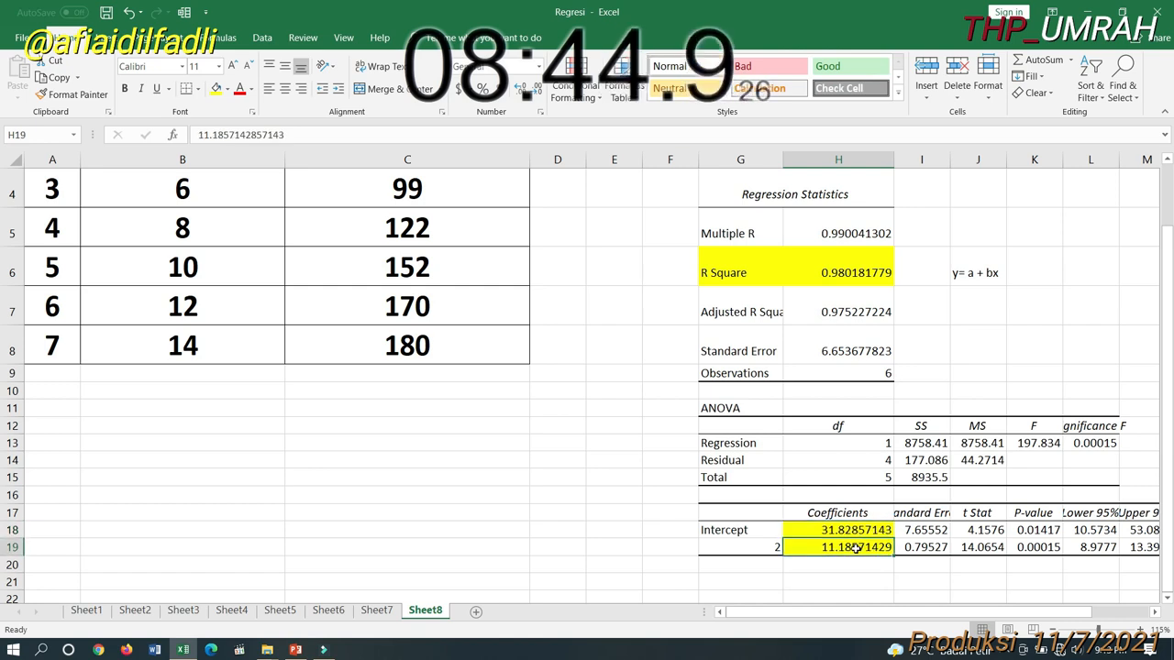
left_click(852, 530)
left_click(855, 547)
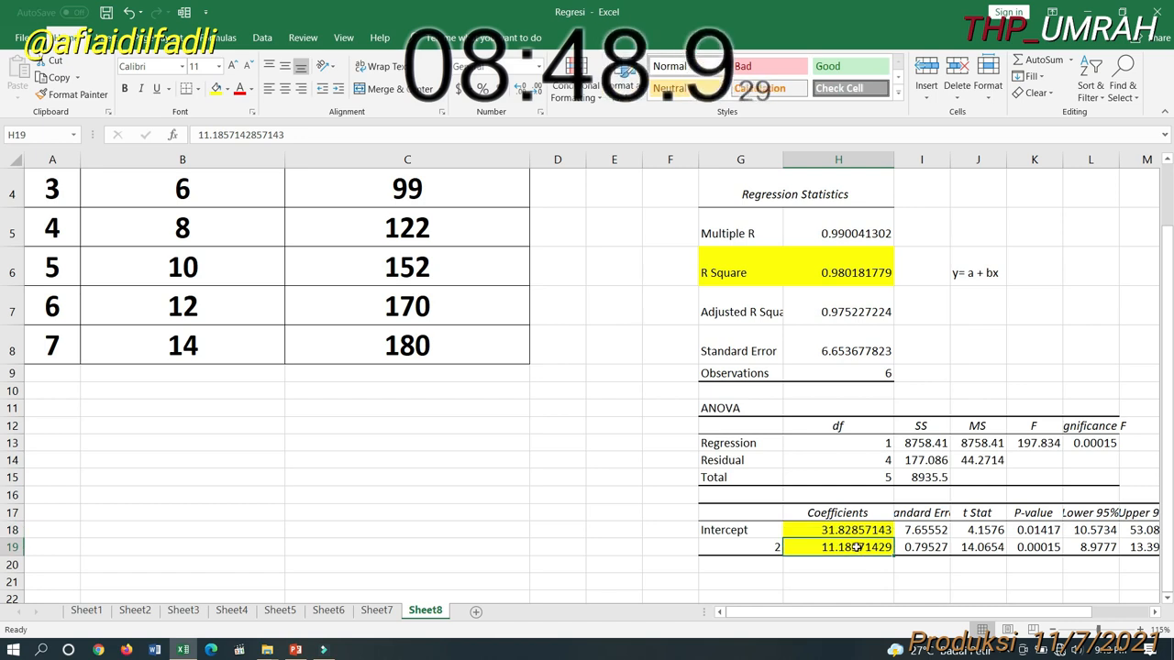
left_click(859, 530)
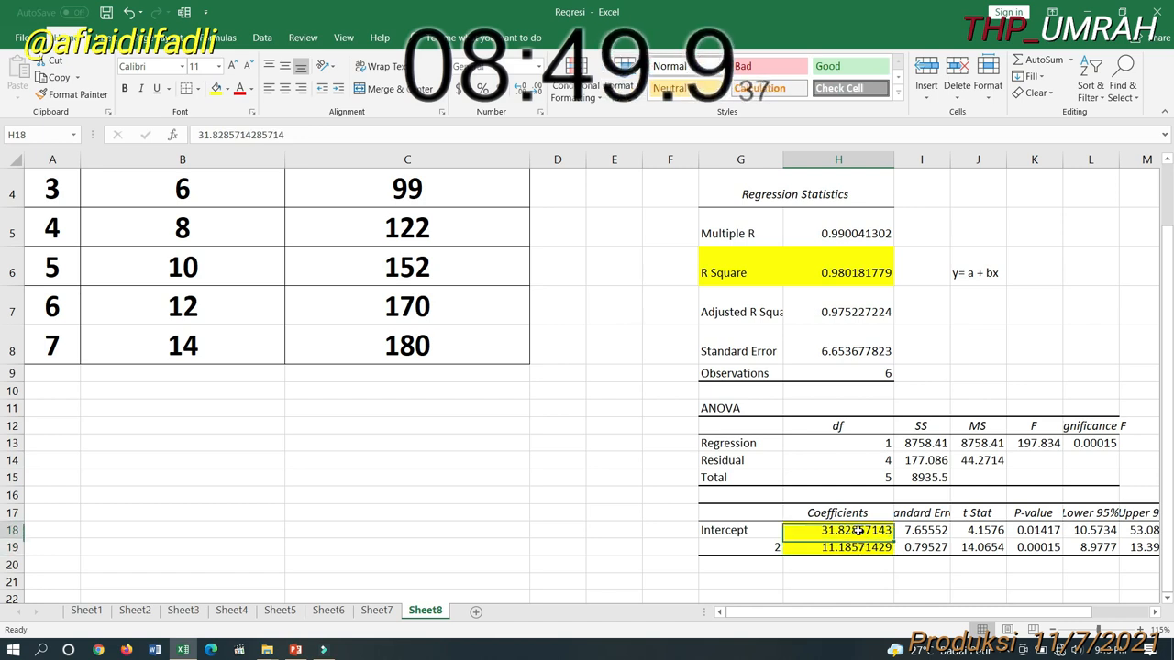
Step: Fill the ANOVA F value in K13 with yellow and widen column L to fit the Significance F heading
left_click(1031, 444)
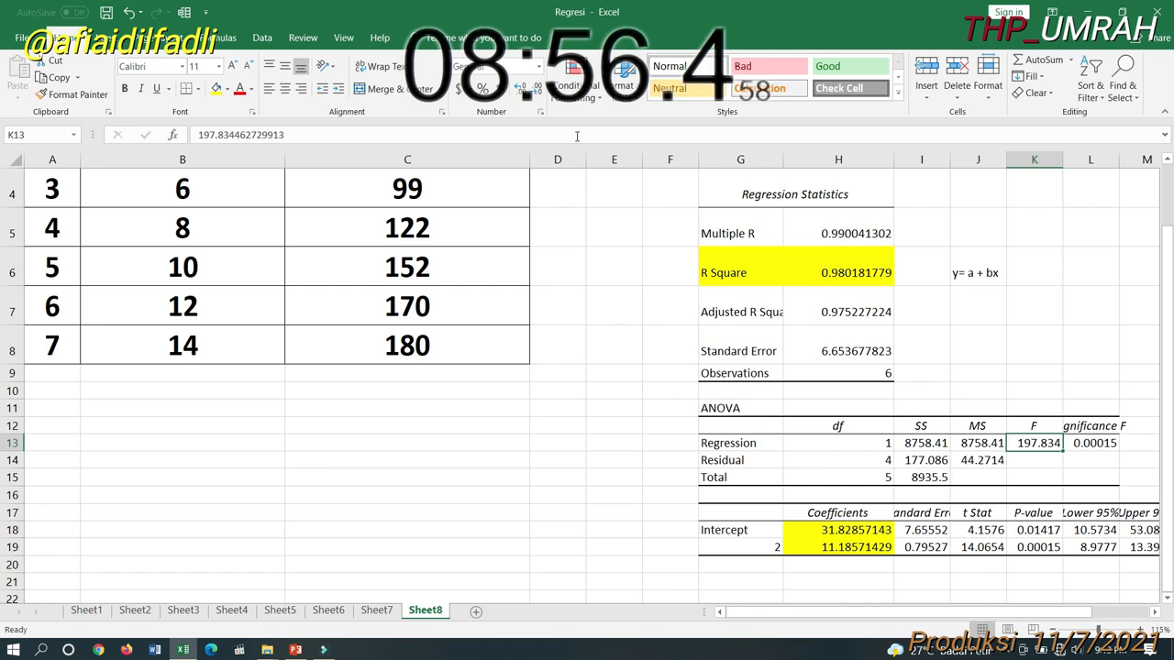
left_click(218, 89)
left_click_drag(1119, 163, 1149, 172)
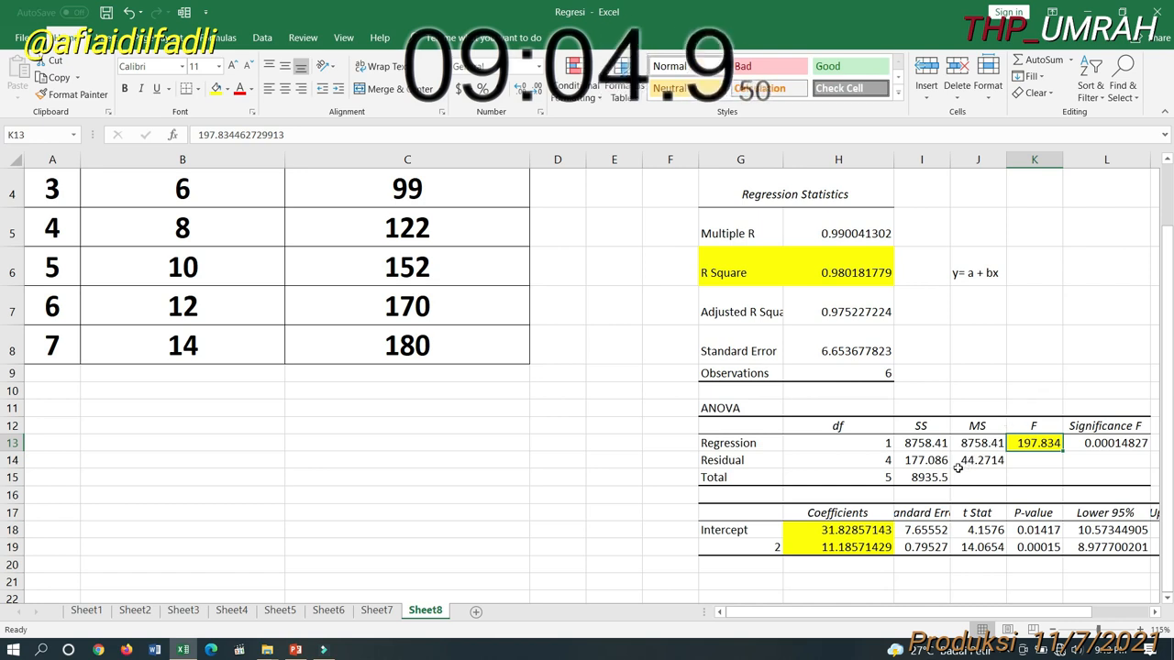
Step: Review the age and weight data alongside the regression output's R Square row, ANOVA table and coefficients table
scroll(827, 476, "up", 1)
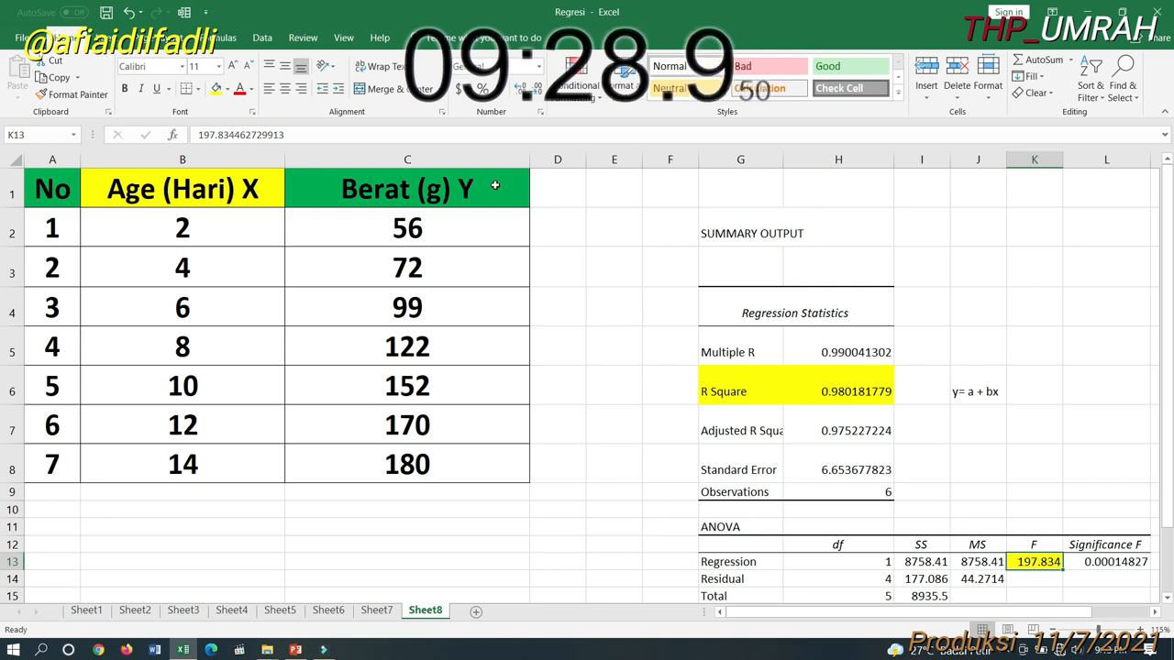
scroll(552, 476, "down", 1)
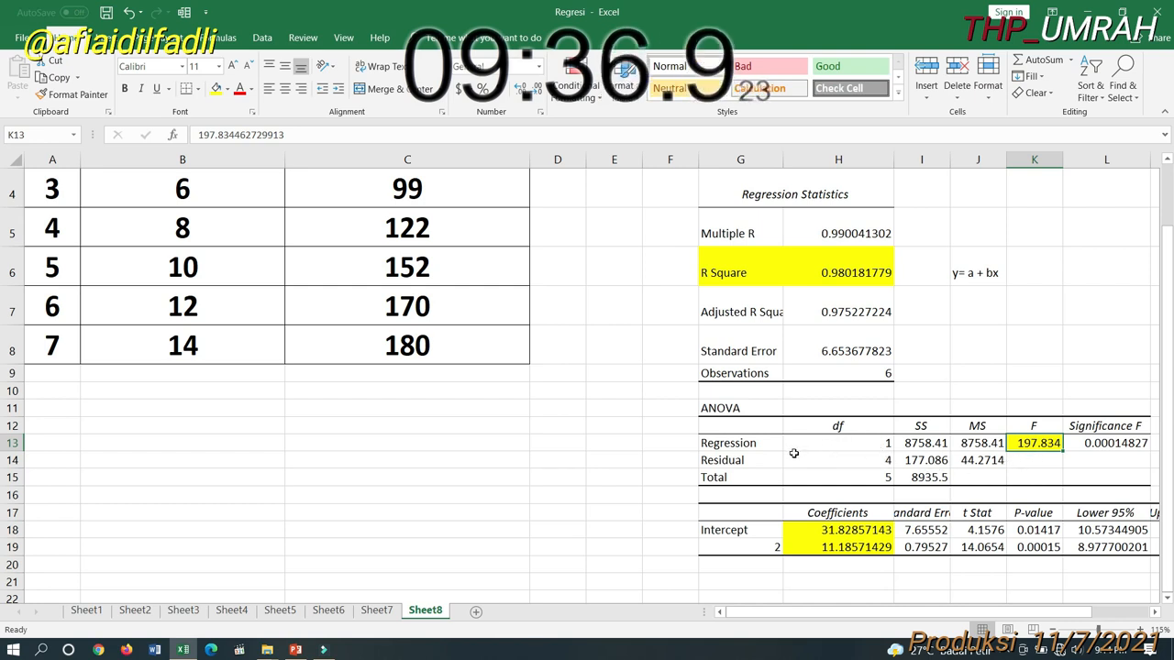
scroll(794, 453, "up", 1)
scroll(805, 452, "down", 1)
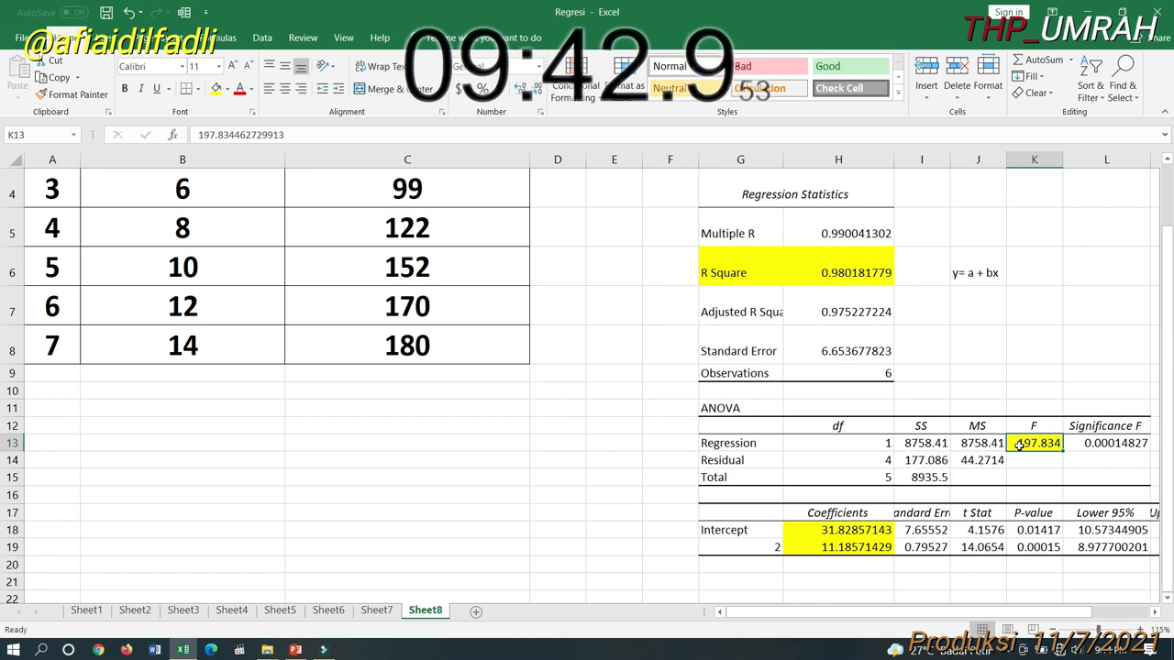
scroll(1054, 446, "down", 1)
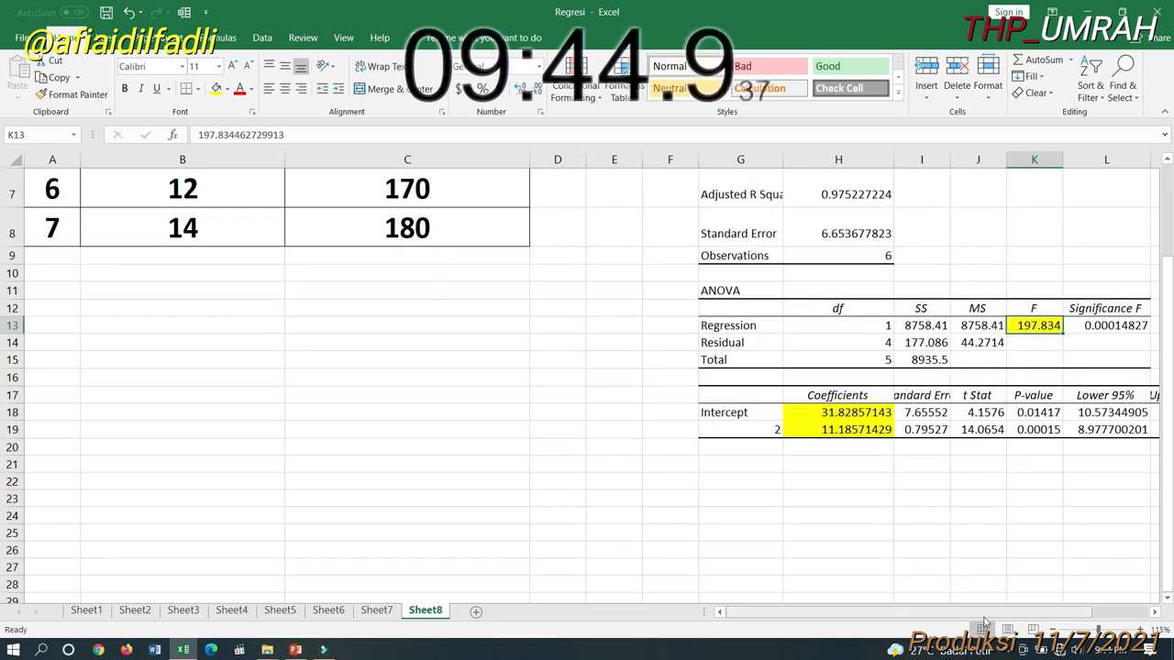
scroll(986, 616, "right", 2)
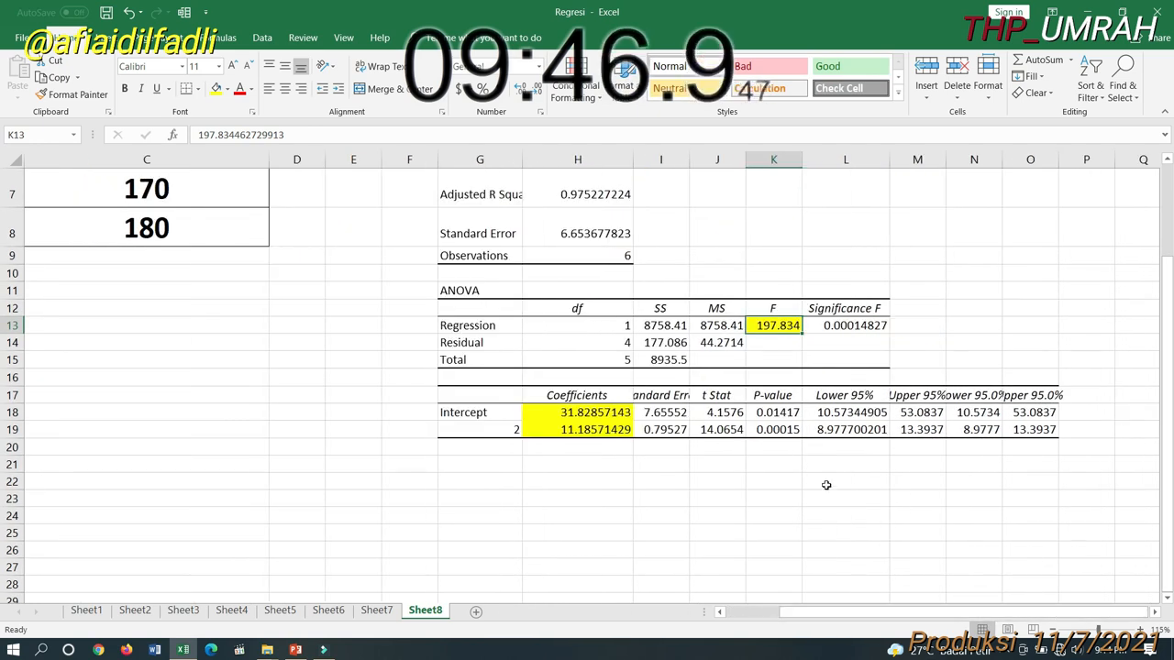
scroll(826, 485, "up", 2)
scroll(881, 518, "left", 2)
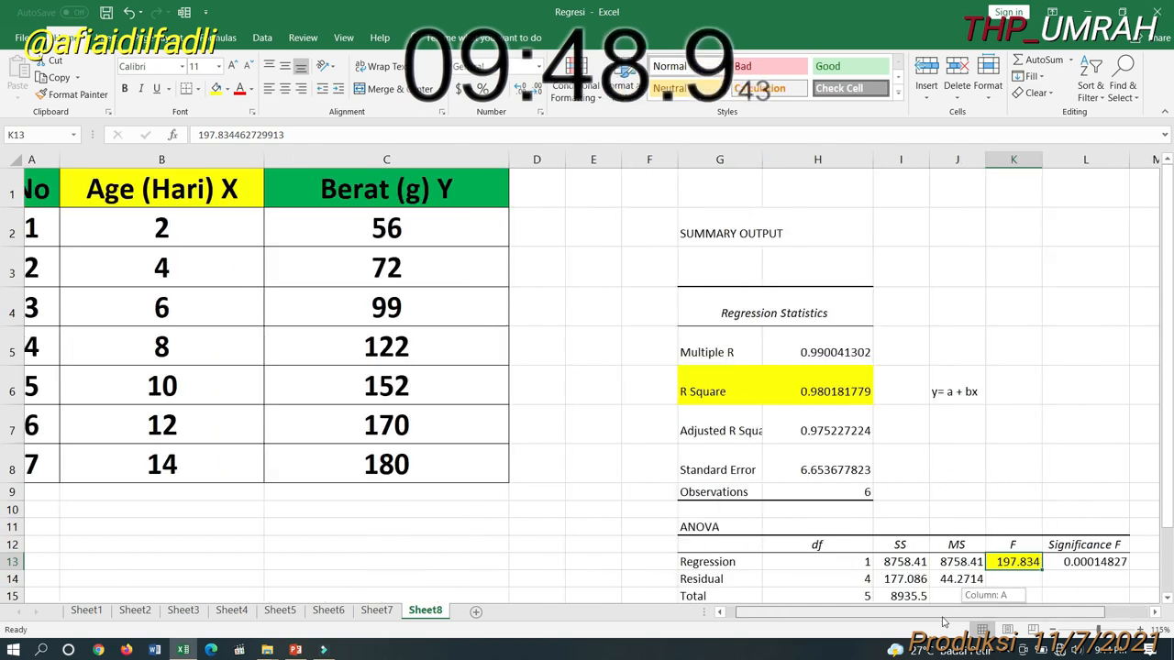
left_click_drag(710, 392, 842, 390)
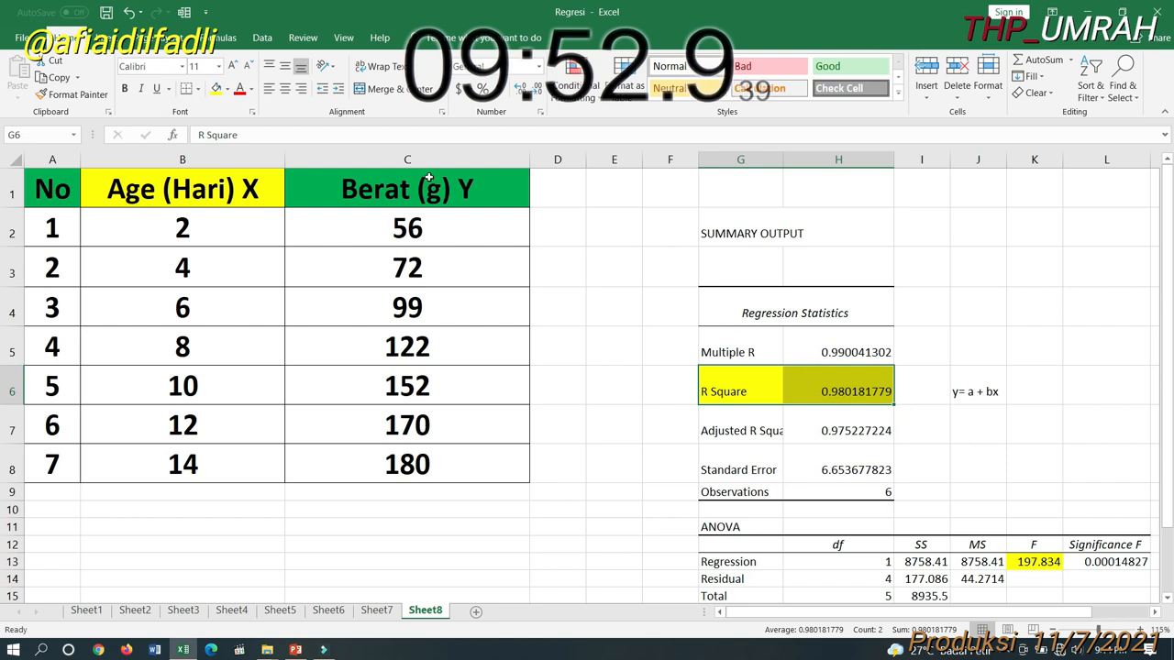
scroll(811, 369, "down", 1)
scroll(813, 370, "up", 1)
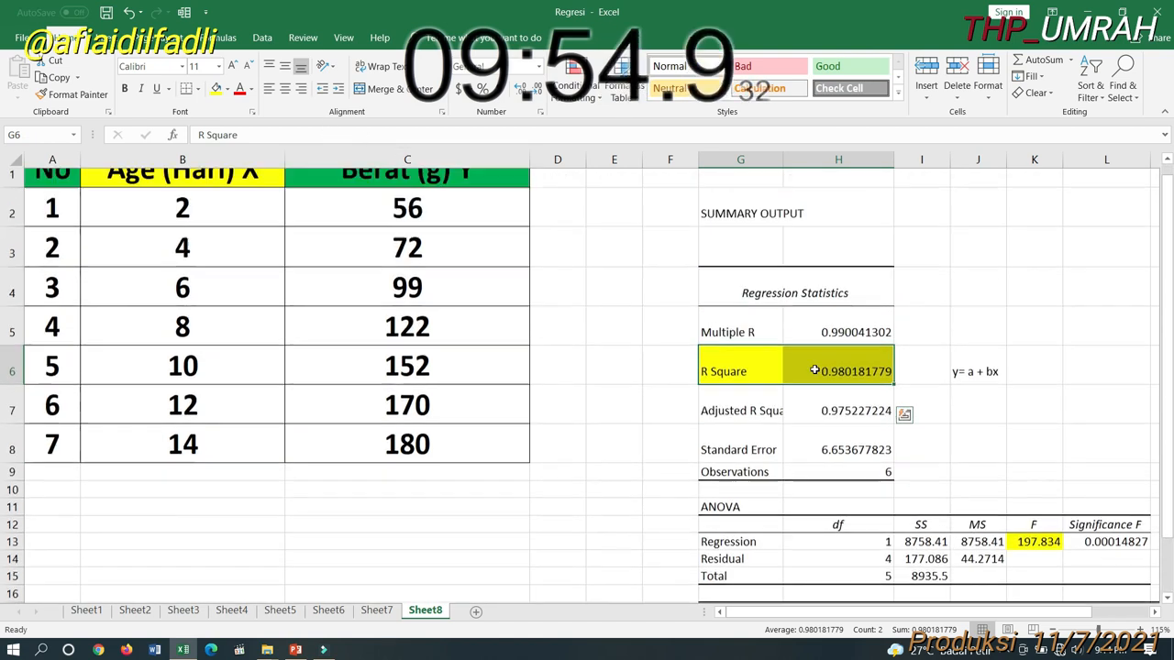
scroll(815, 369, "down", 1)
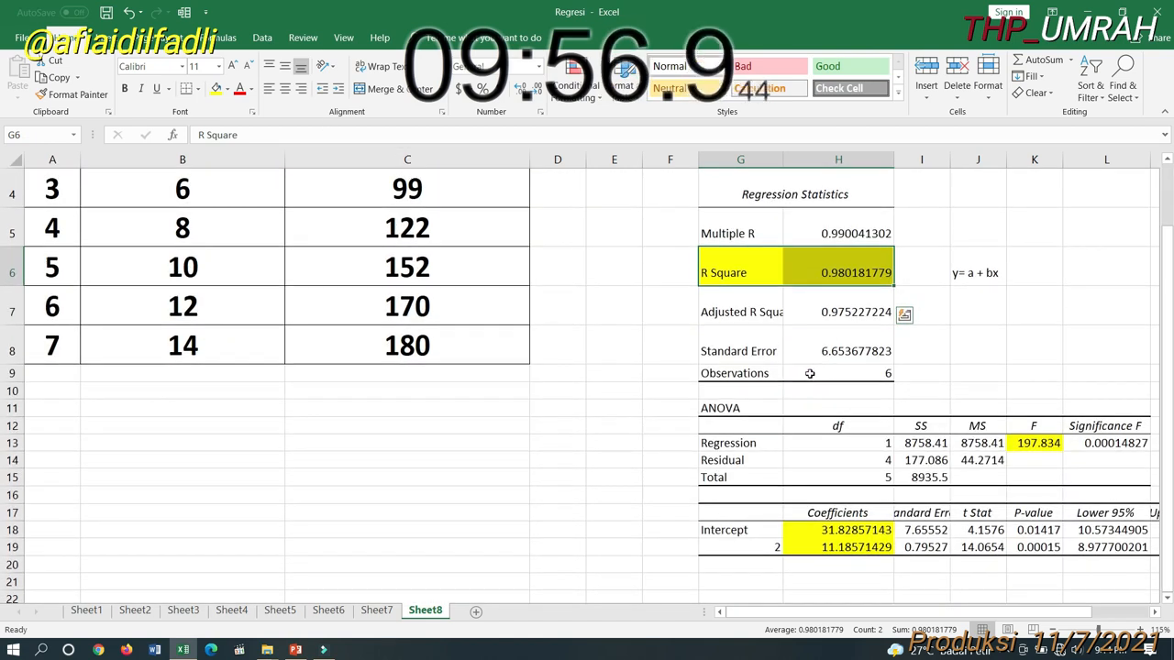
left_click_drag(712, 410, 1147, 472)
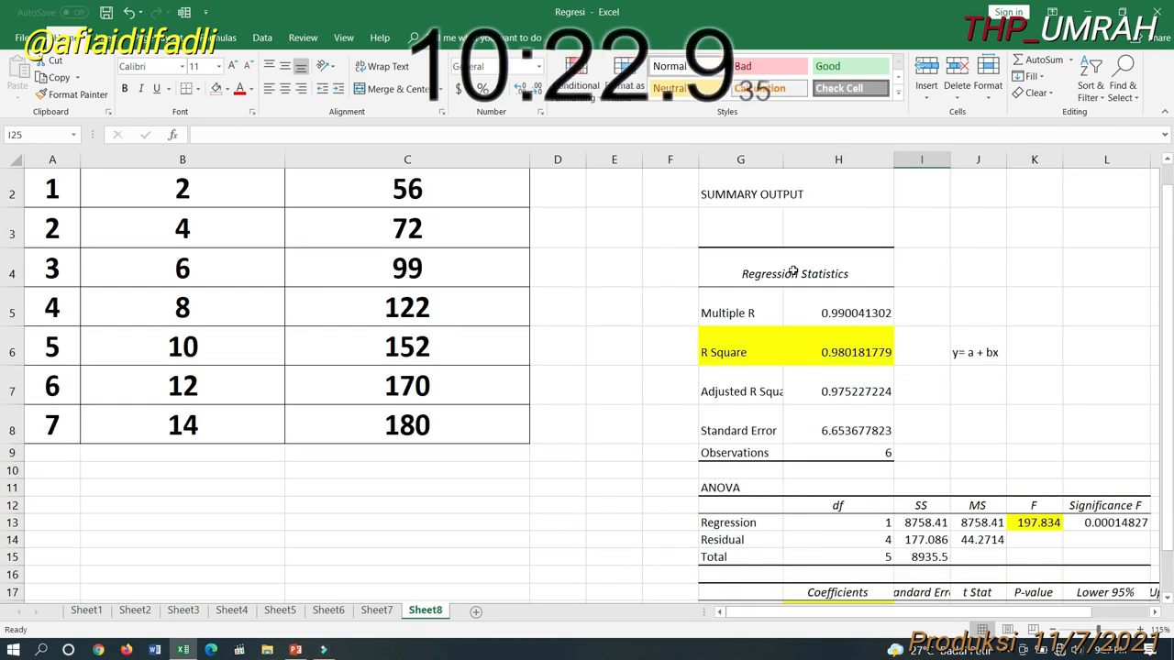
Step: Write the fitted regression equation "Y = 31,83 + 11,19 x" as text in cell G20 below the coefficients table
scroll(794, 275, "down", 1)
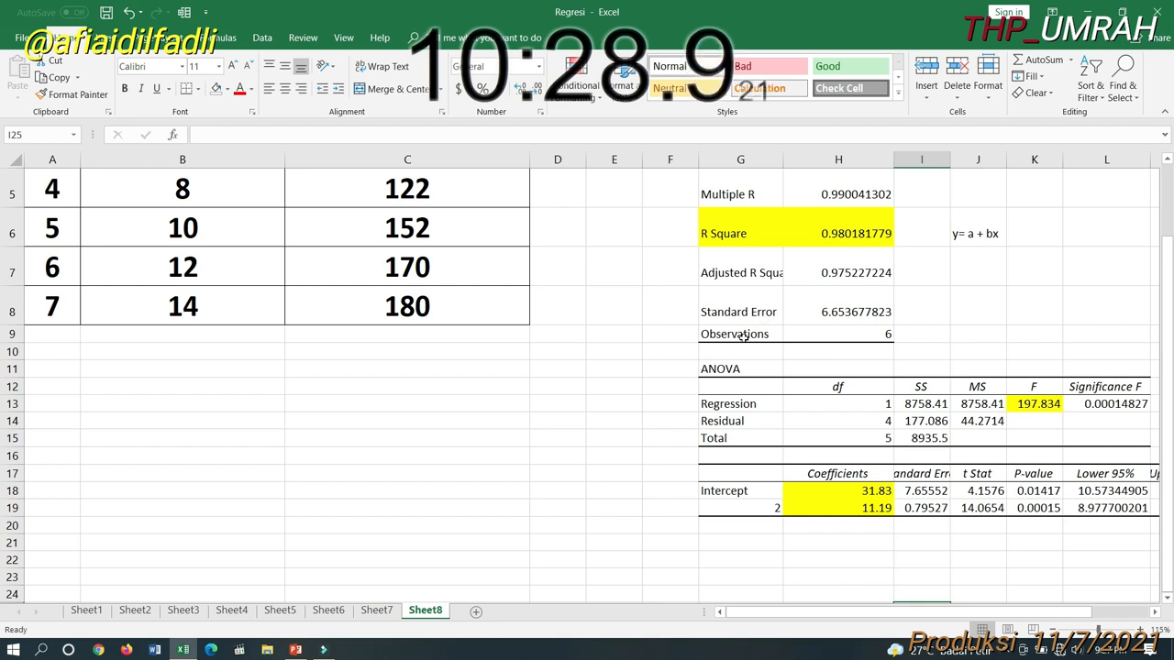
left_click(755, 530)
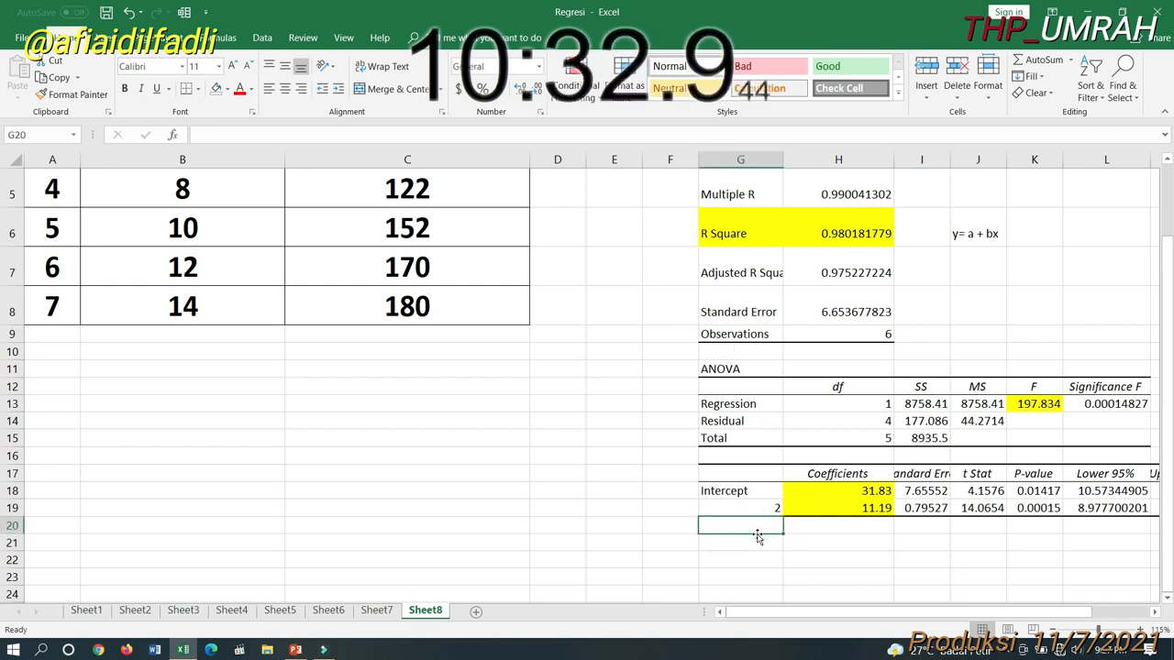
type("Y")
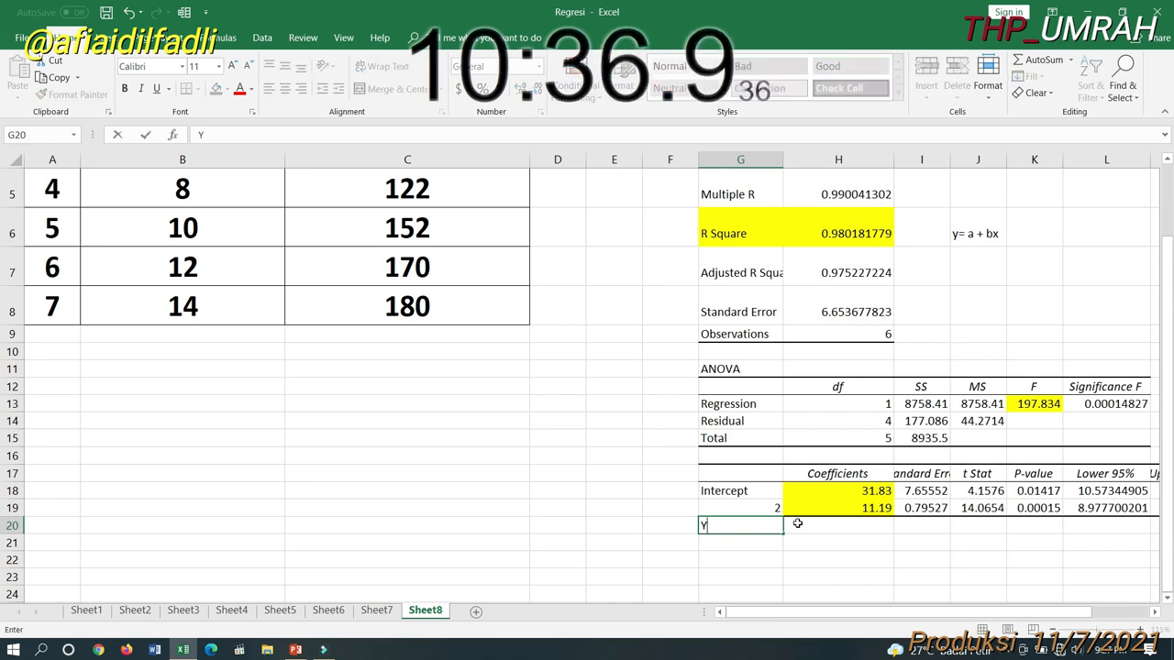
type(" +")
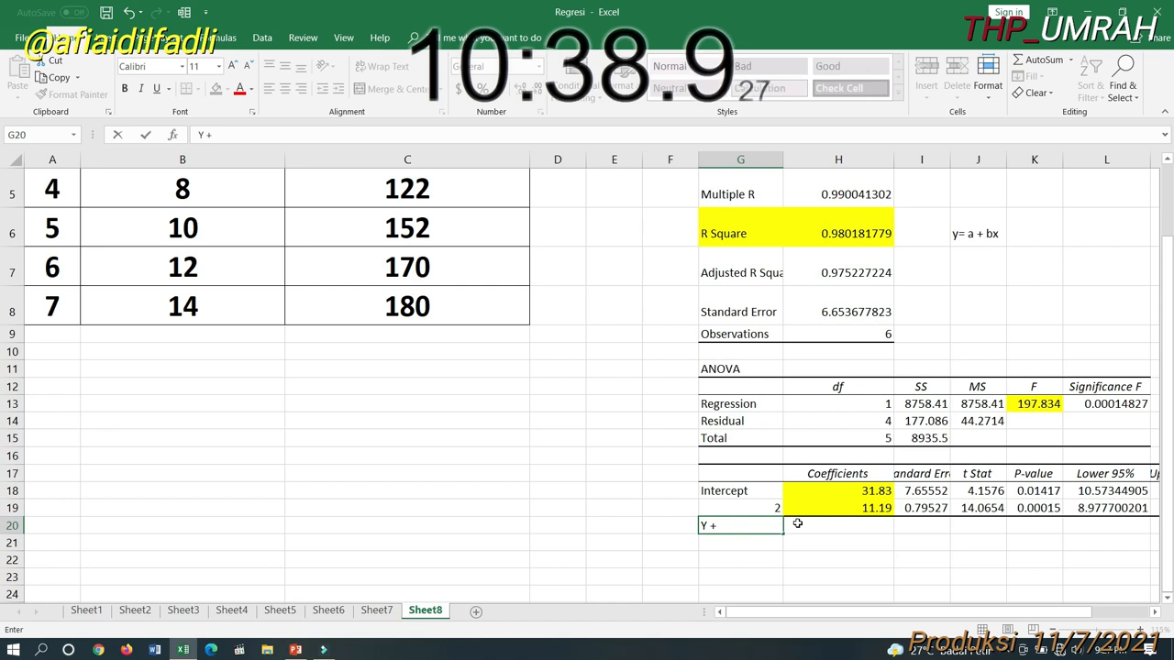
key("BackSpace")
type("=")
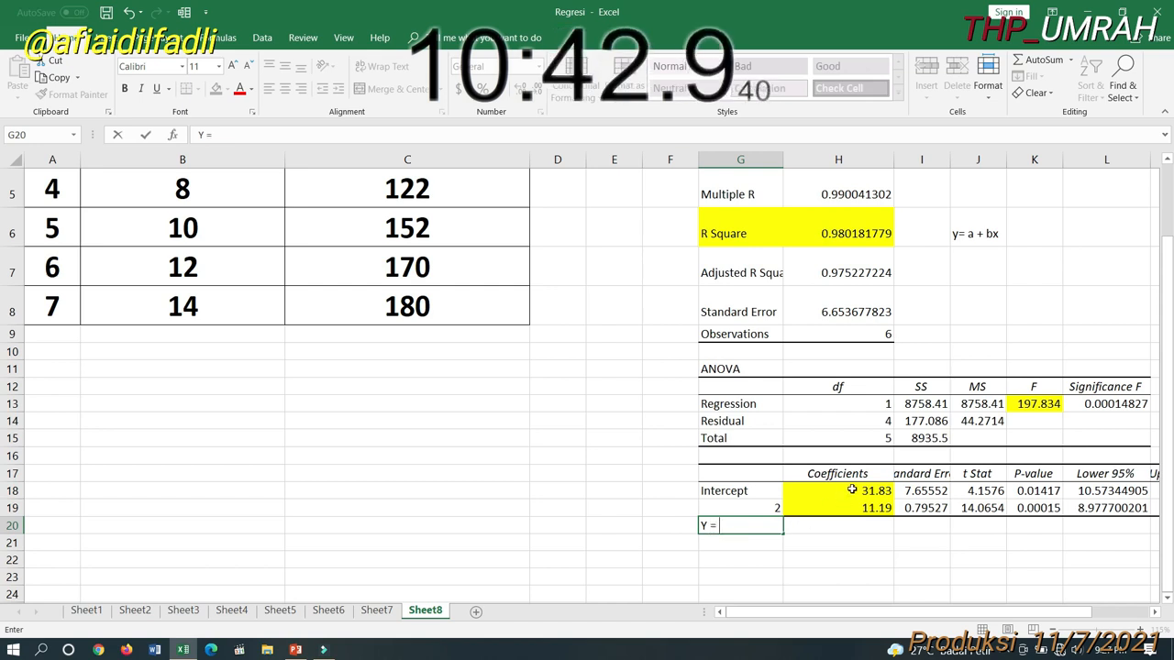
type(" 32")
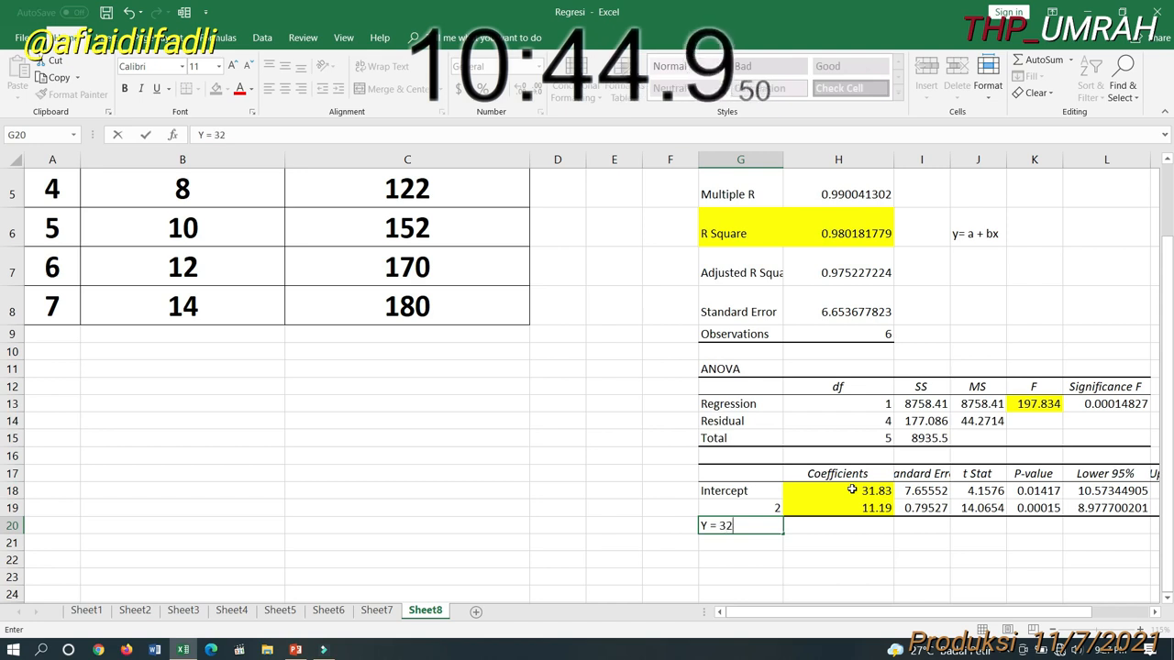
type("\\1")
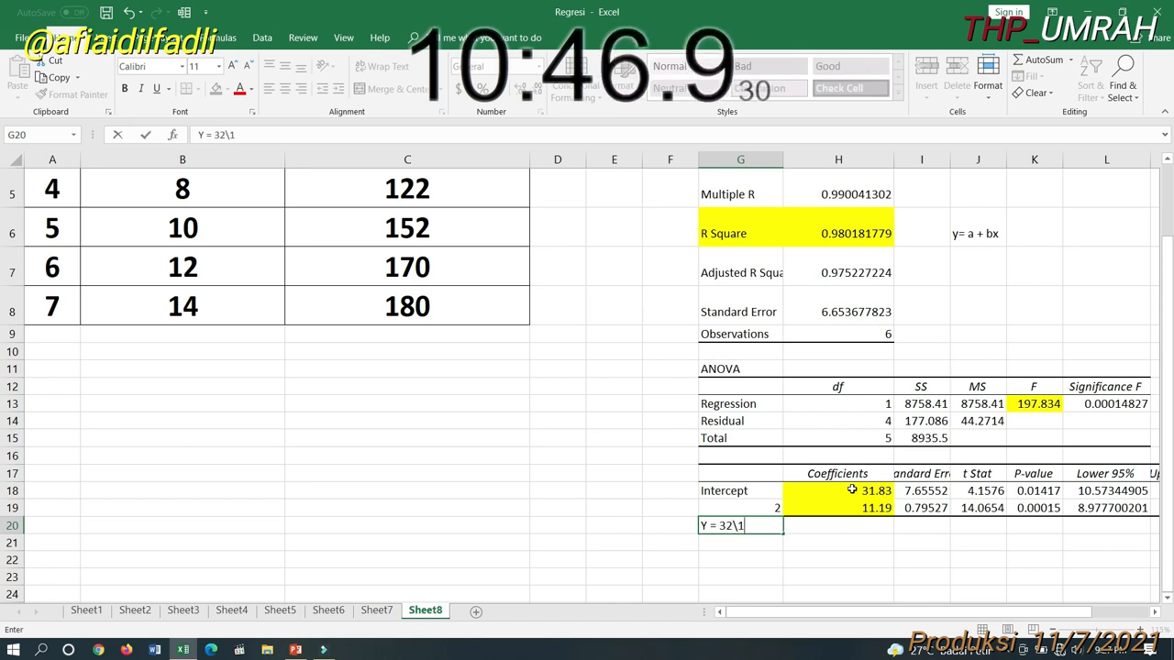
key("BackSpace")
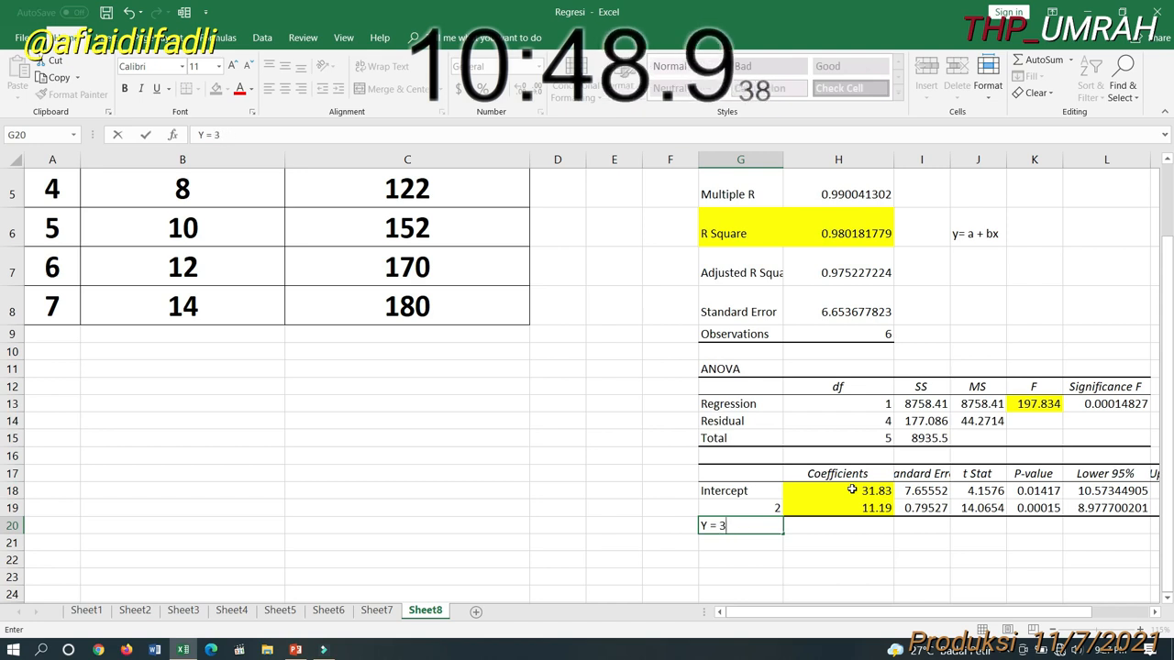
type("1,")
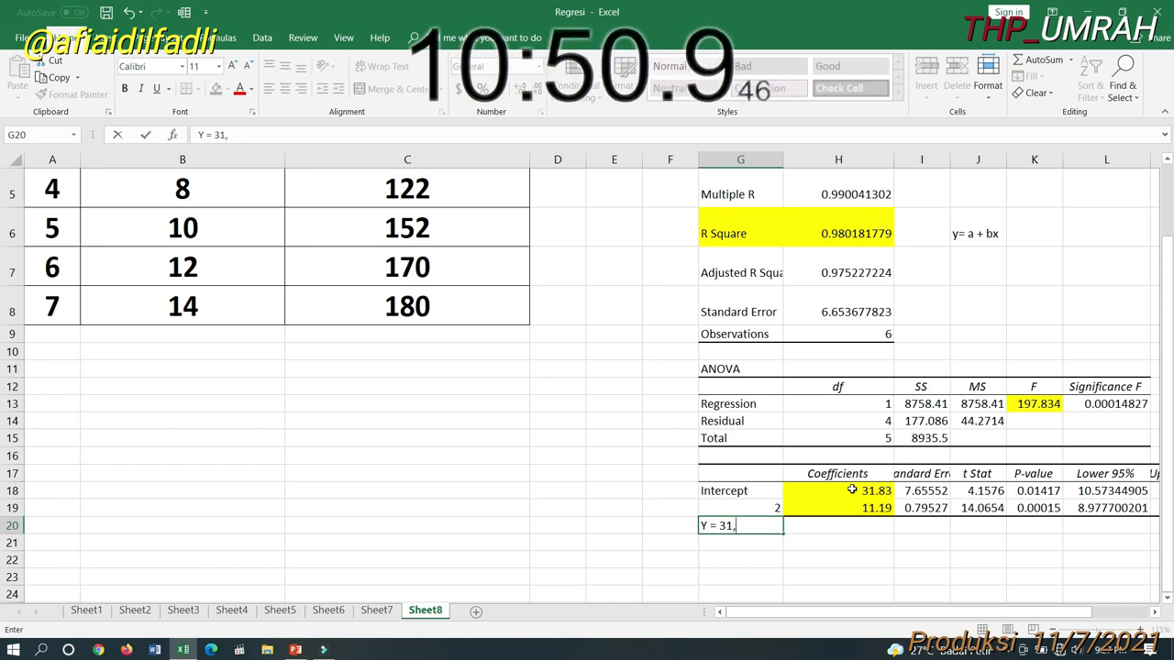
type("83 +")
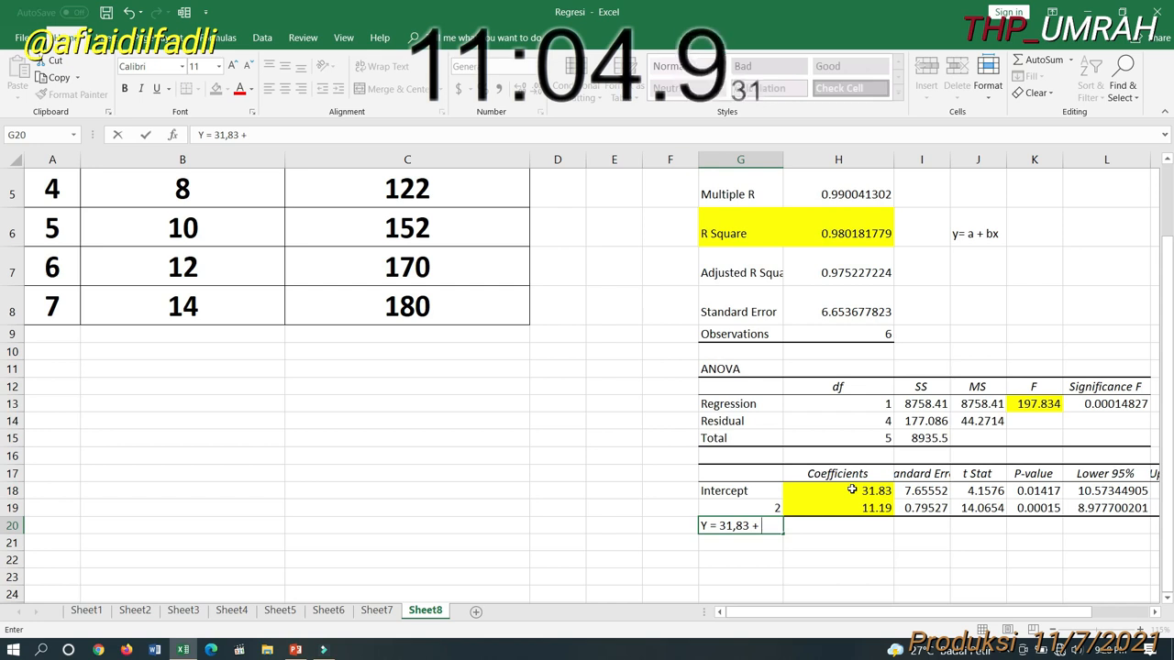
type("11")
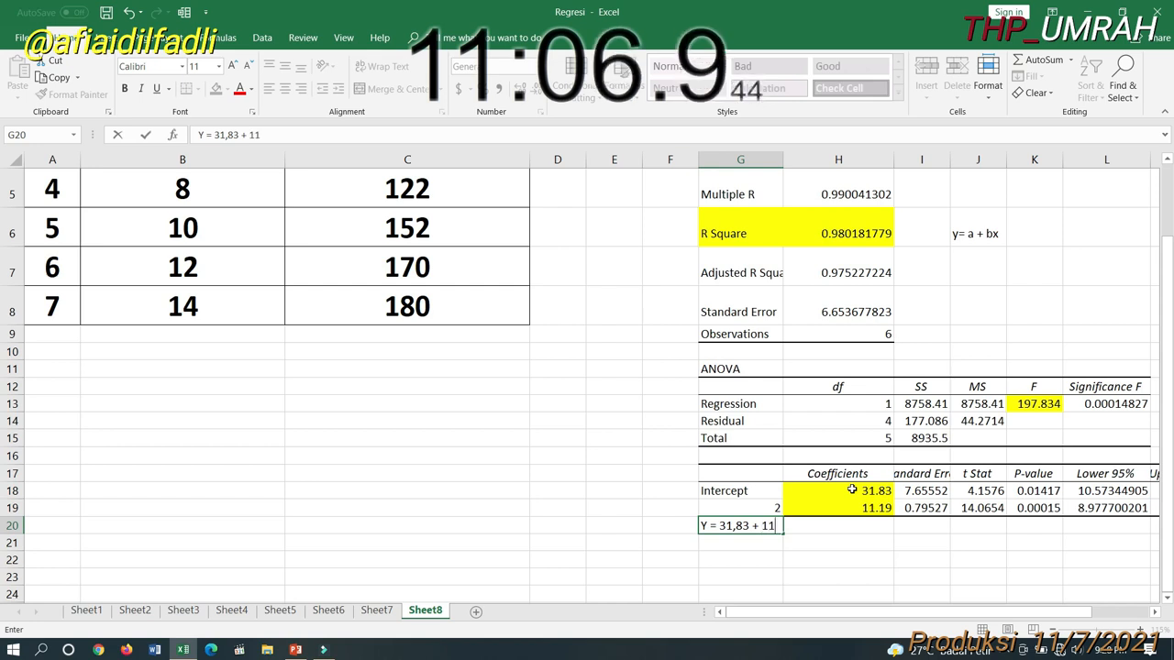
type(".")
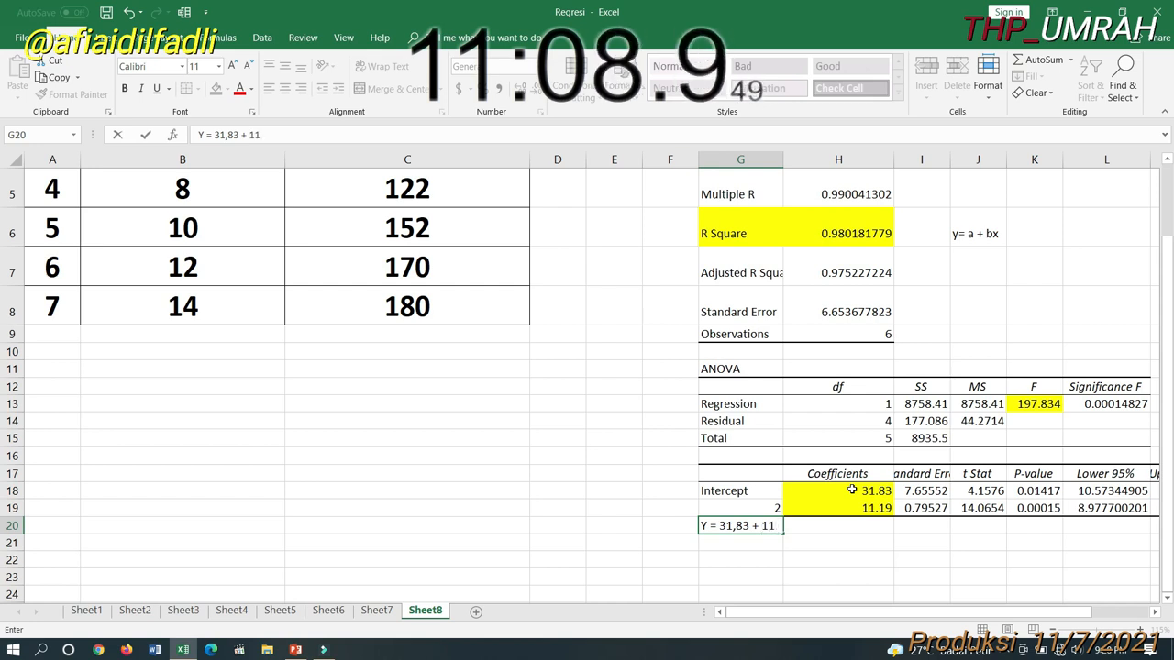
type(",19")
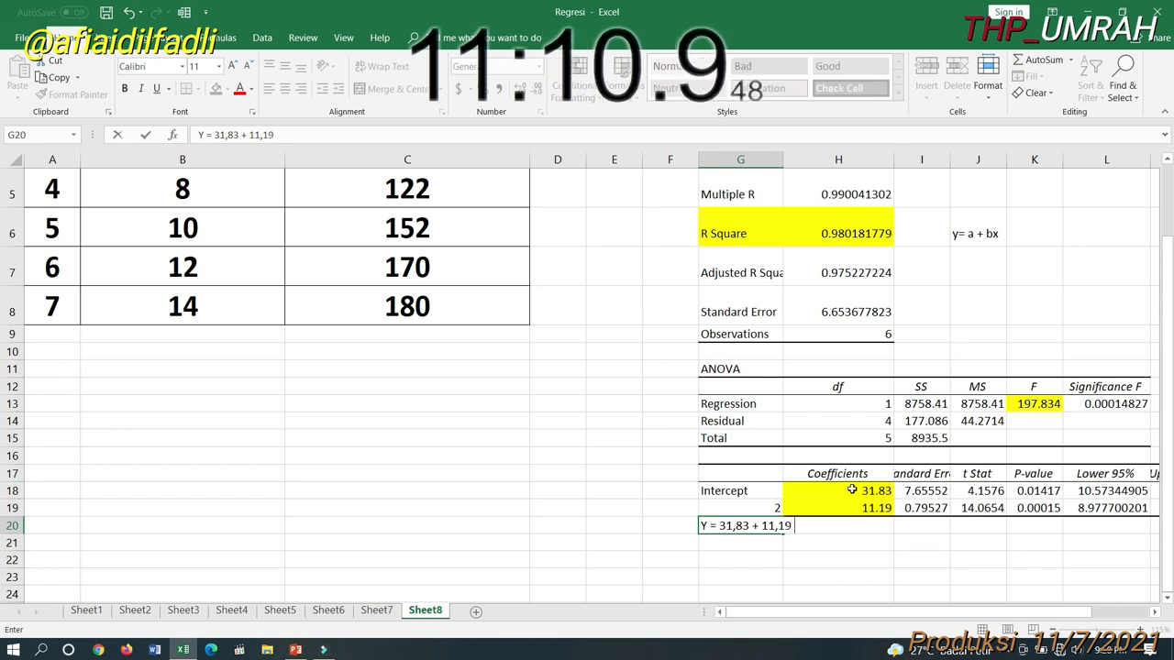
type(" x")
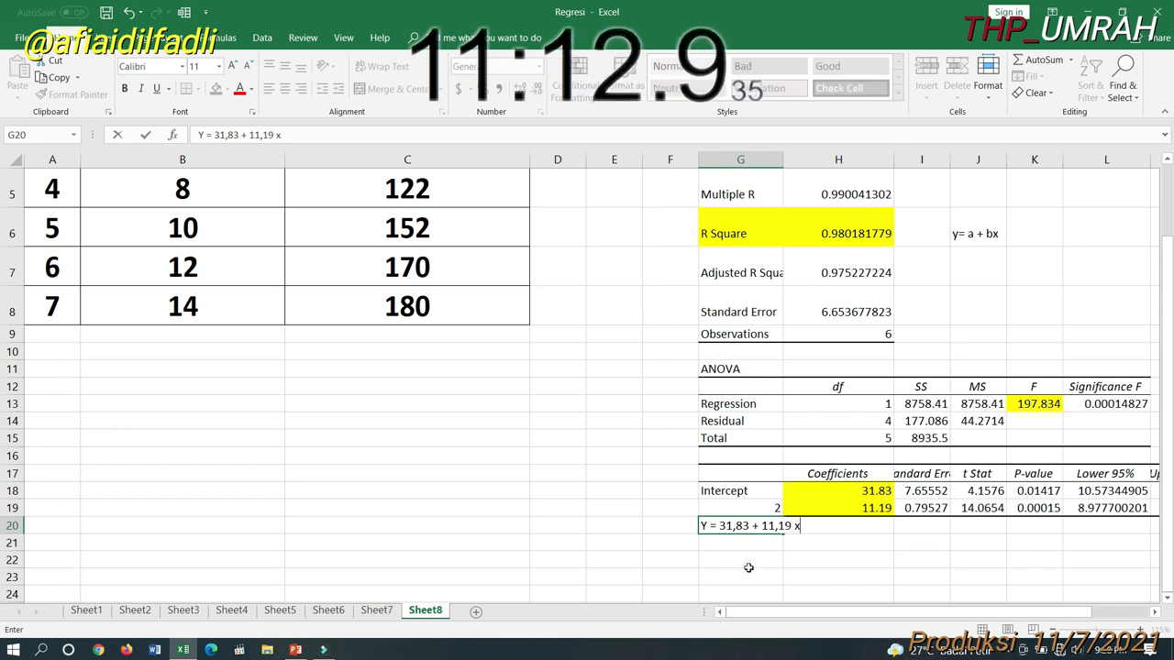
Step: Format the fitted equation in G20:H20 with a yellow fill and bold text
left_click_drag(741, 531, 814, 526)
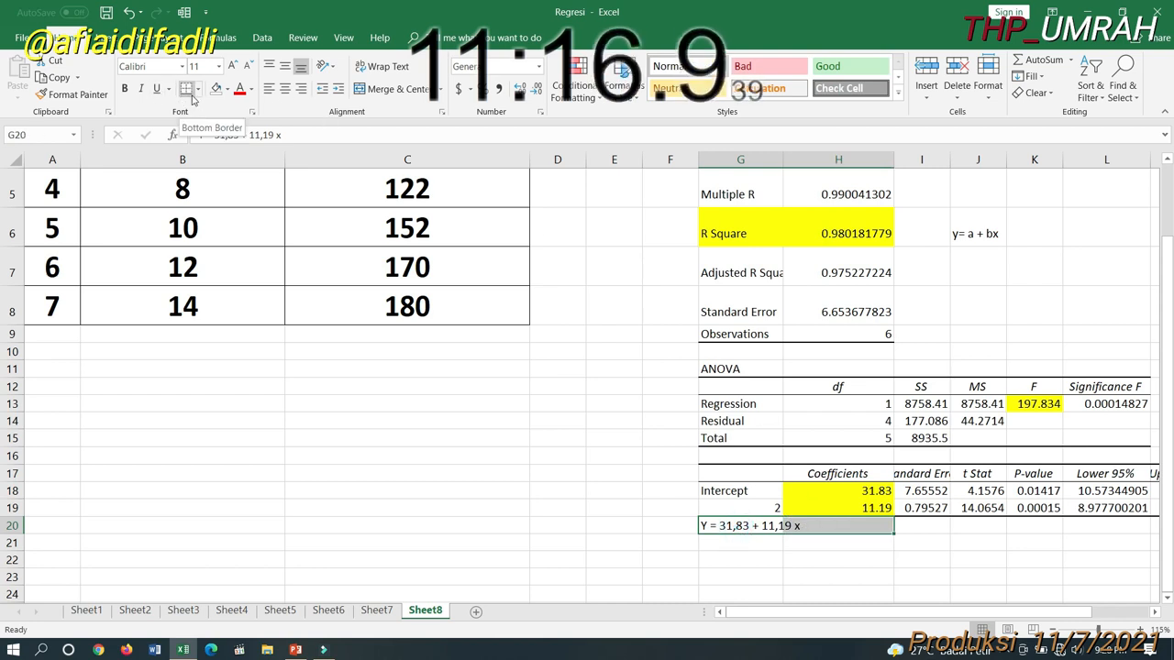
left_click(226, 89)
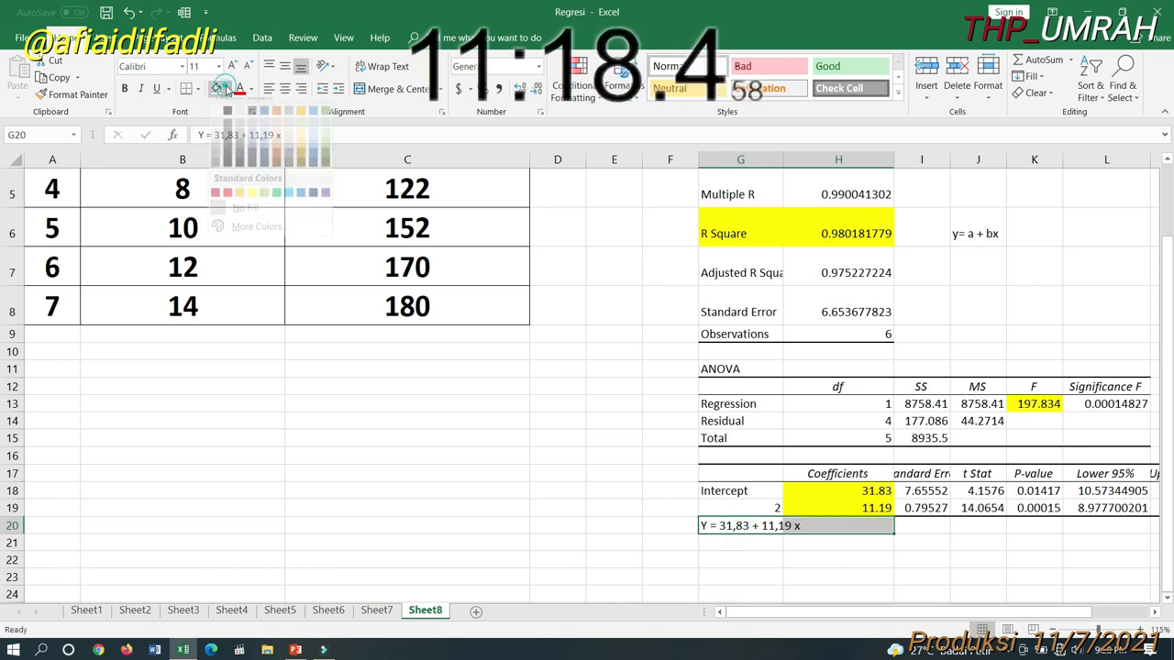
left_click(252, 203)
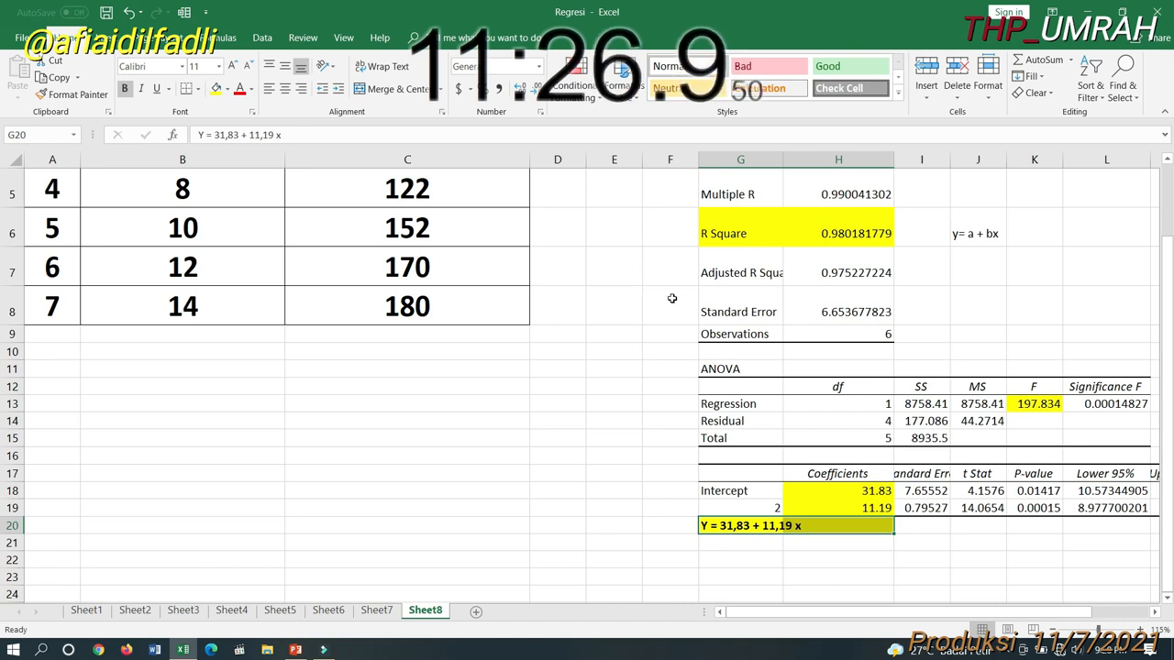
Step: Examine the Data Analysis tool list around Regression and the t-Test options, and close it without running an analysis
scroll(669, 298, "up", 2)
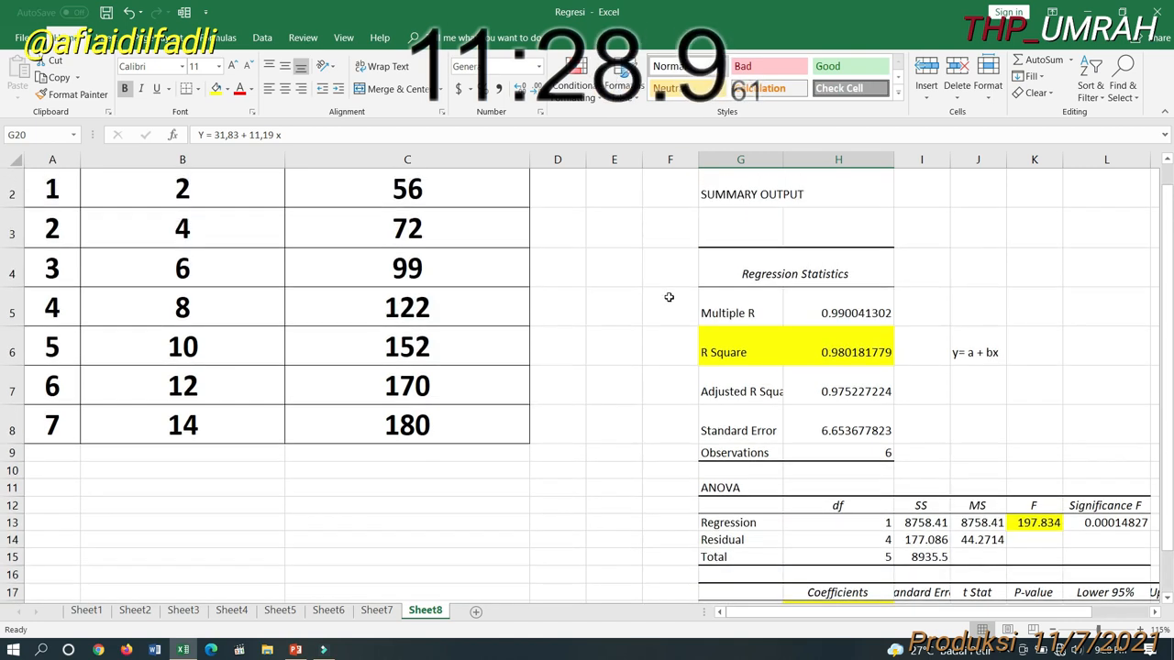
left_click(262, 37)
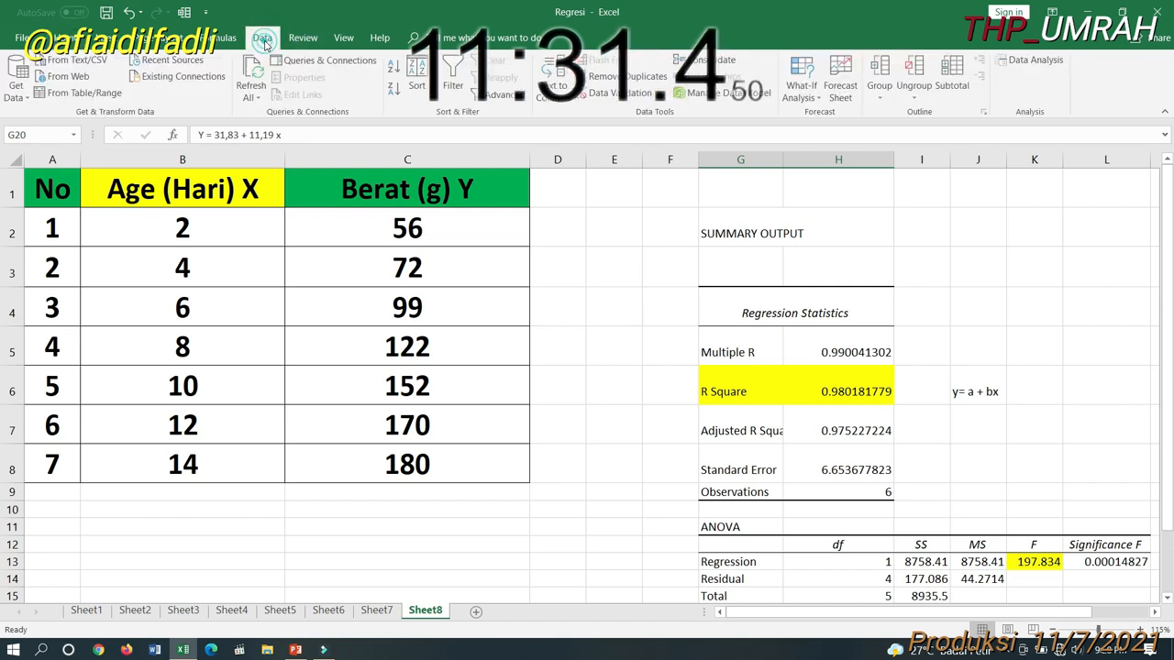
left_click(1031, 62)
scroll(555, 317, "down", 2)
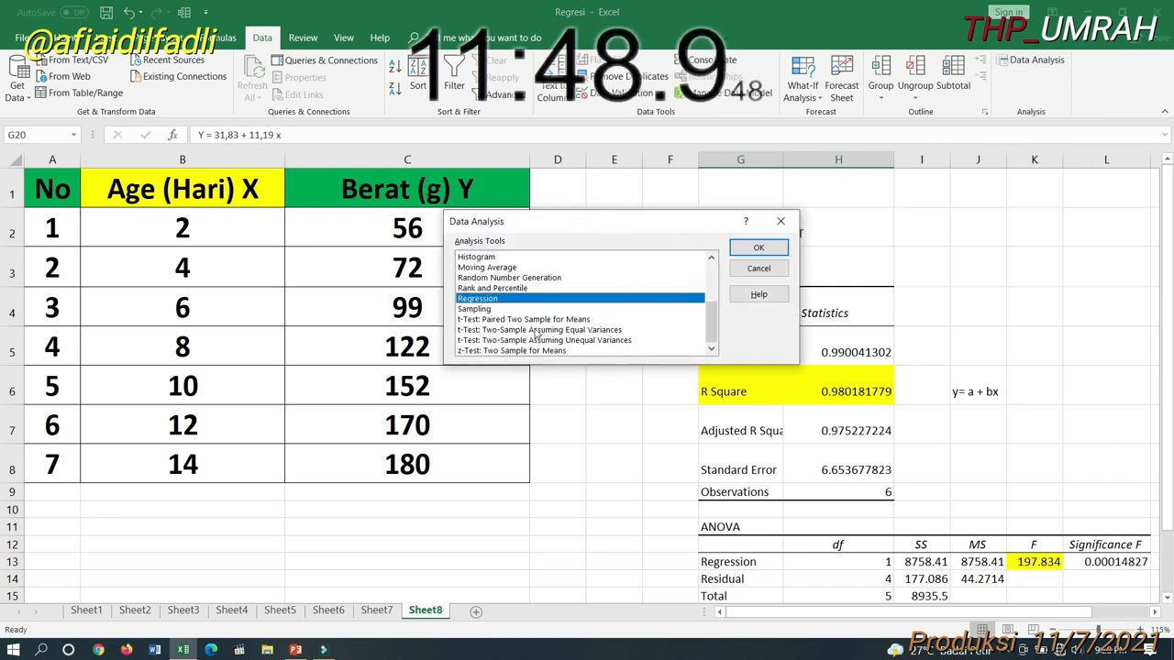
scroll(536, 333, "up", 1)
scroll(537, 333, "down", 1)
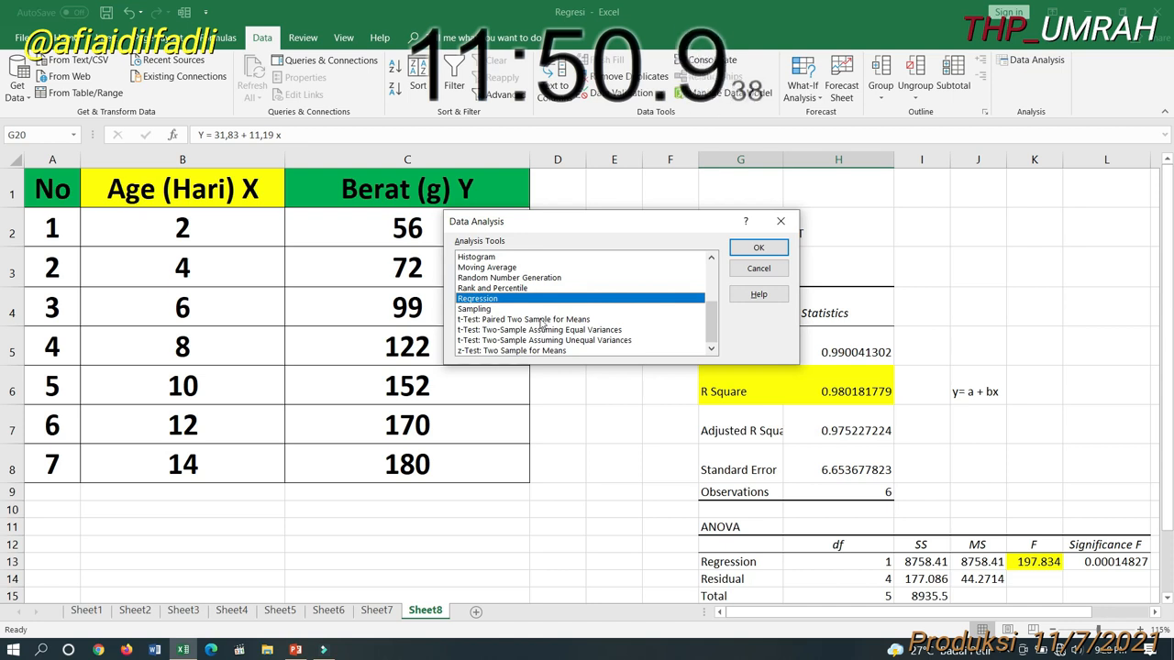
scroll(541, 323, "up", 1)
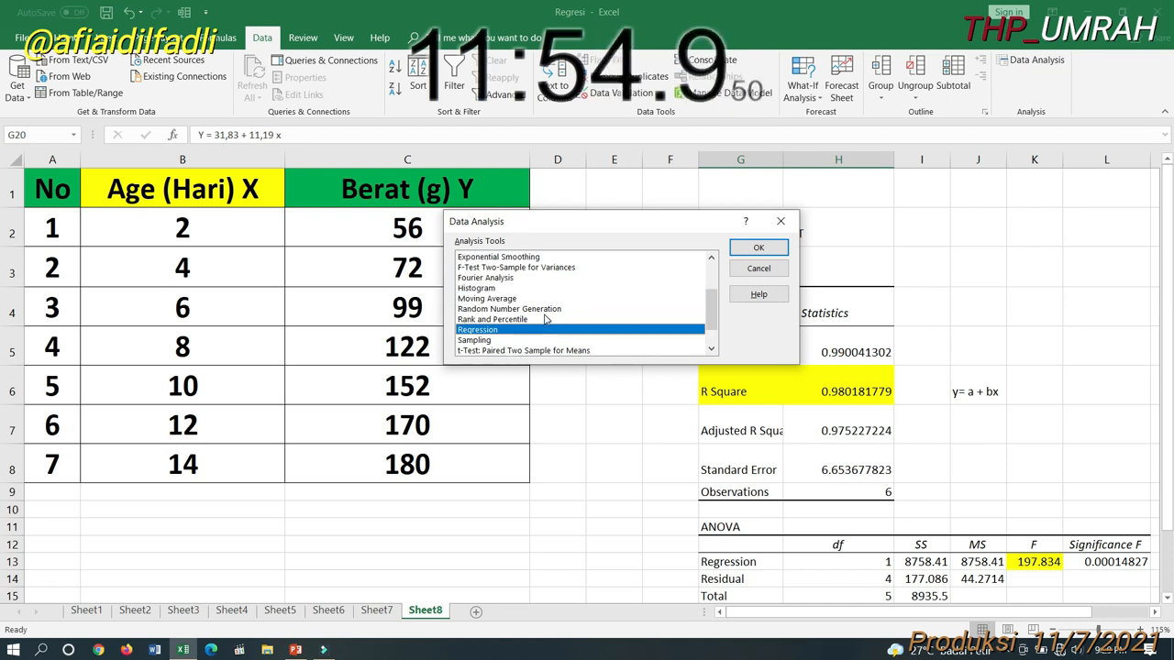
left_click(780, 221)
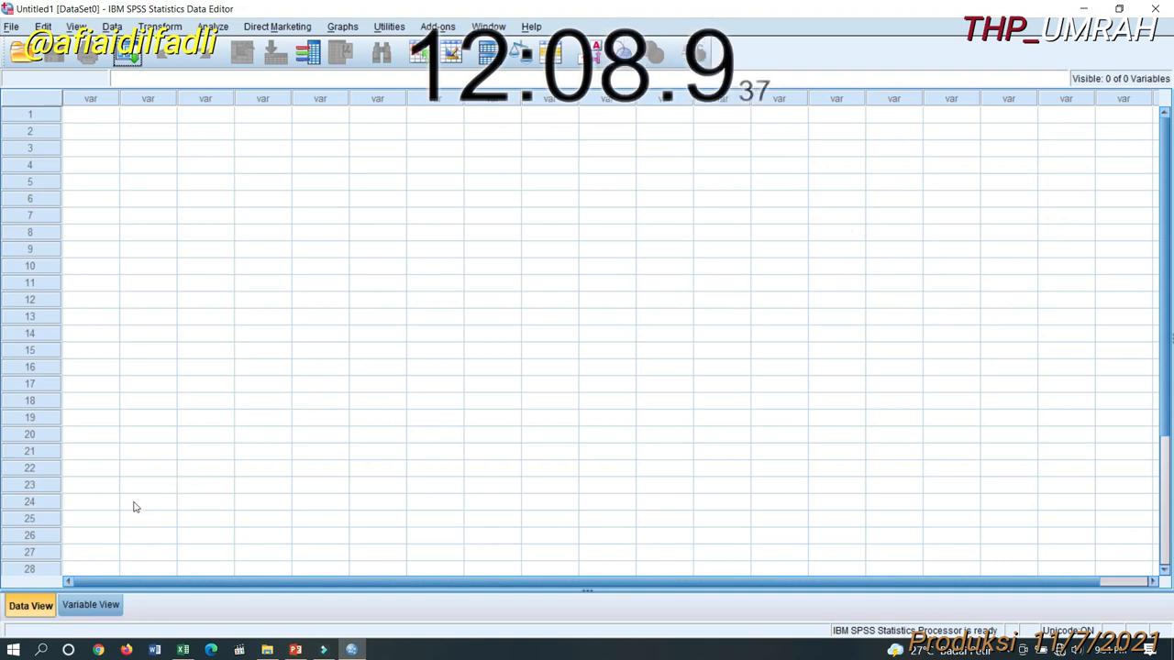
Step: Switch to IBM SPSS Statistics and compare the empty dataset's Data View with its Variable View
left_click(92, 608)
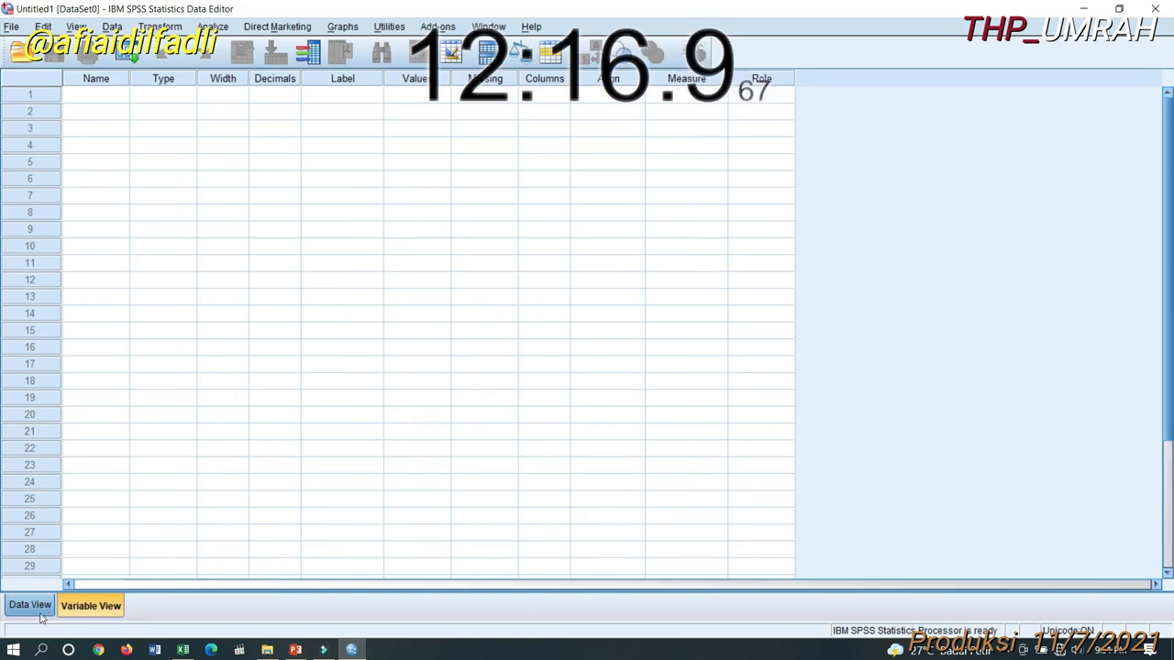
left_click(40, 615)
left_click(88, 613)
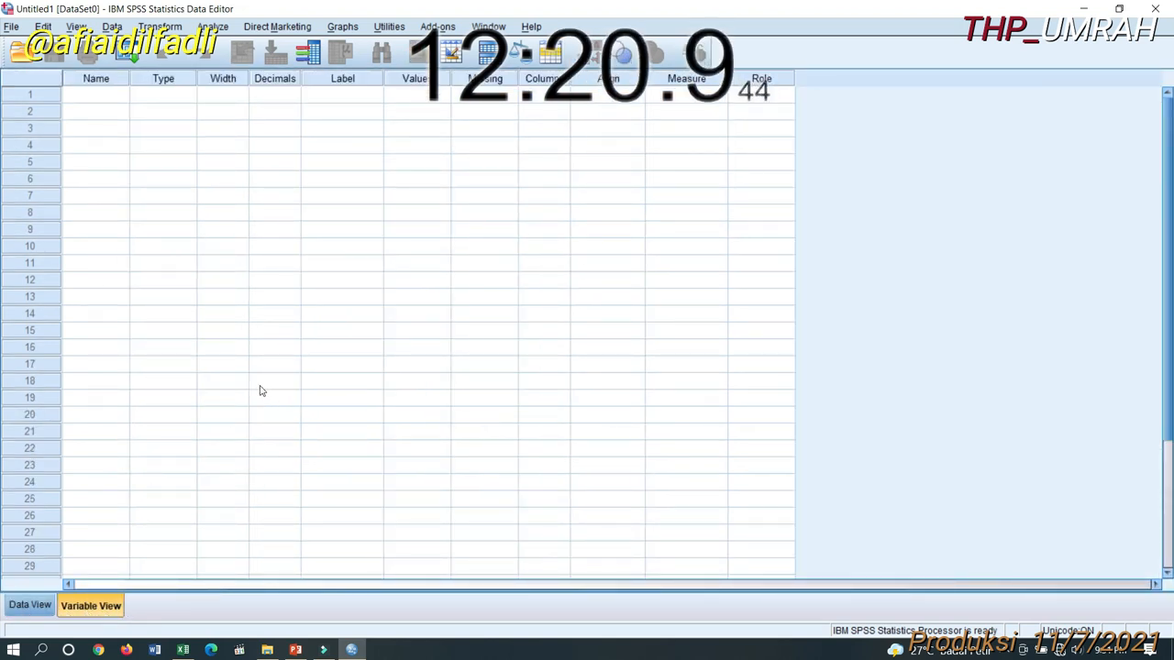
left_click(41, 605)
left_click(81, 607)
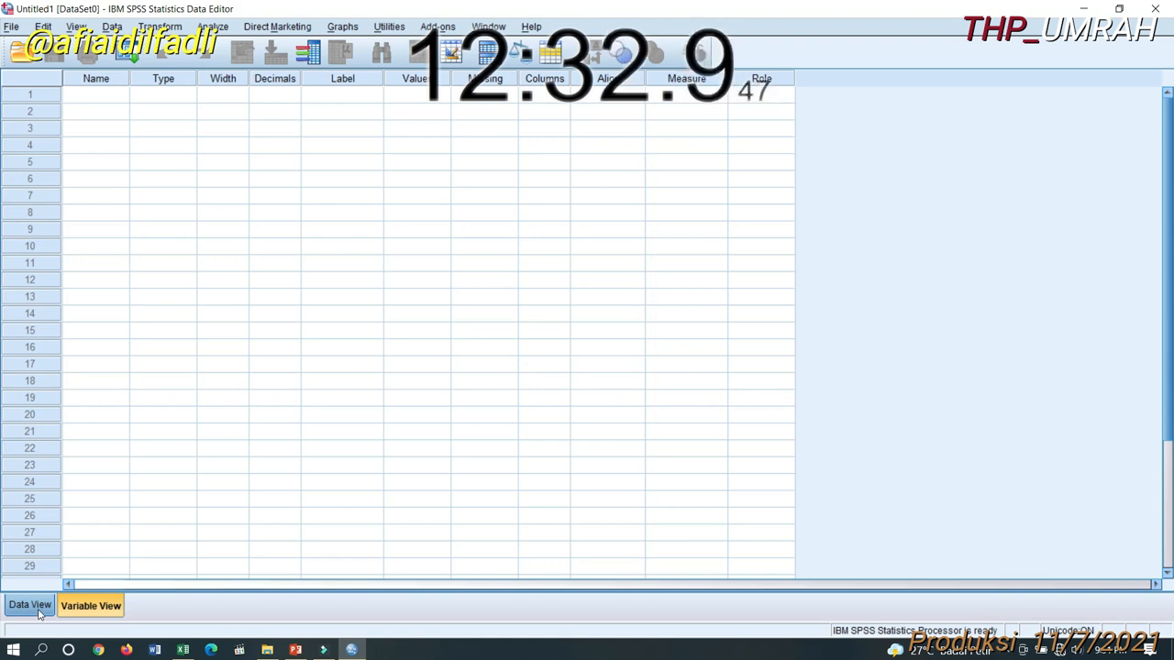
left_click(40, 610)
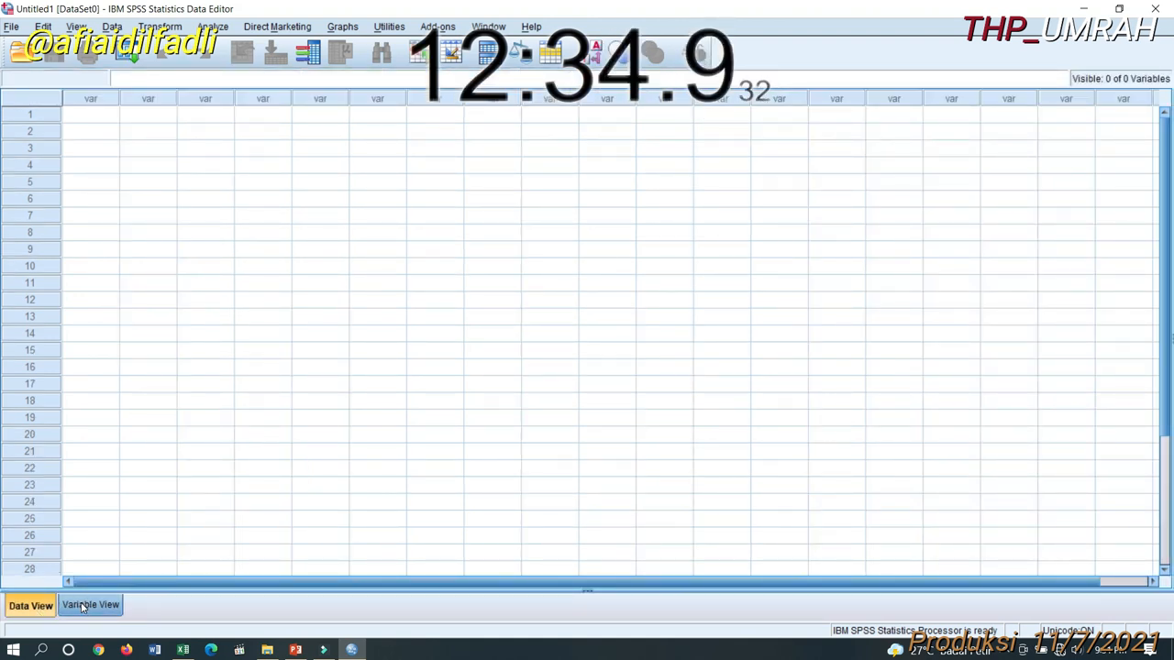
Step: Define two variables named X and Y in the first two rows of the Variable View
left_click(83, 606)
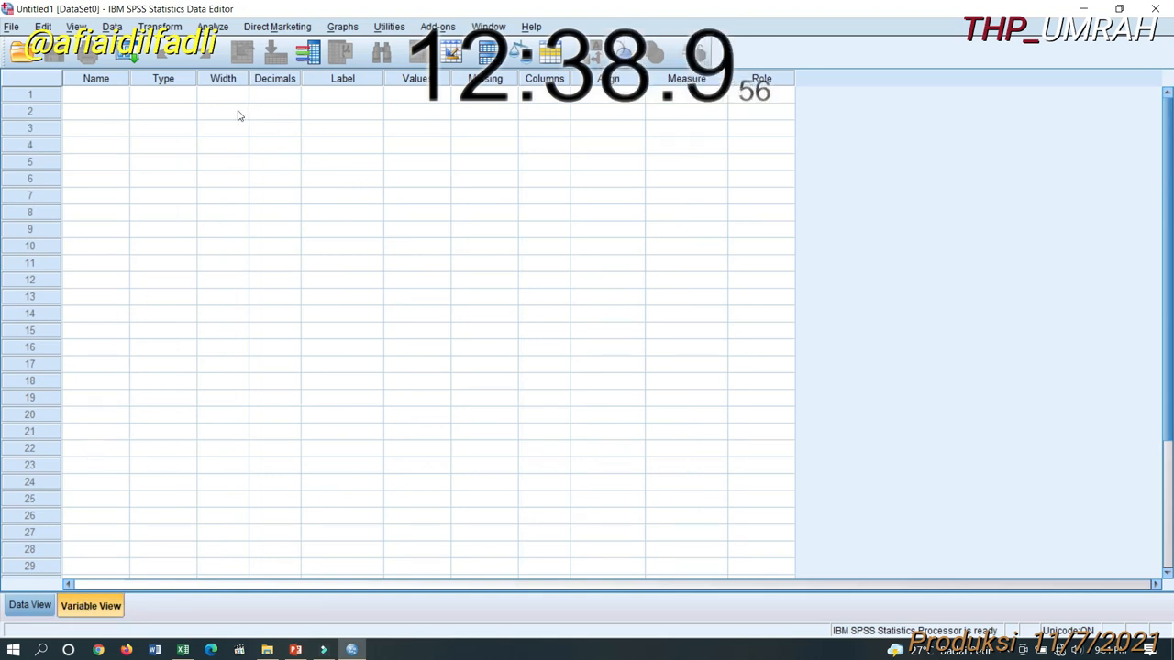
left_click(95, 101)
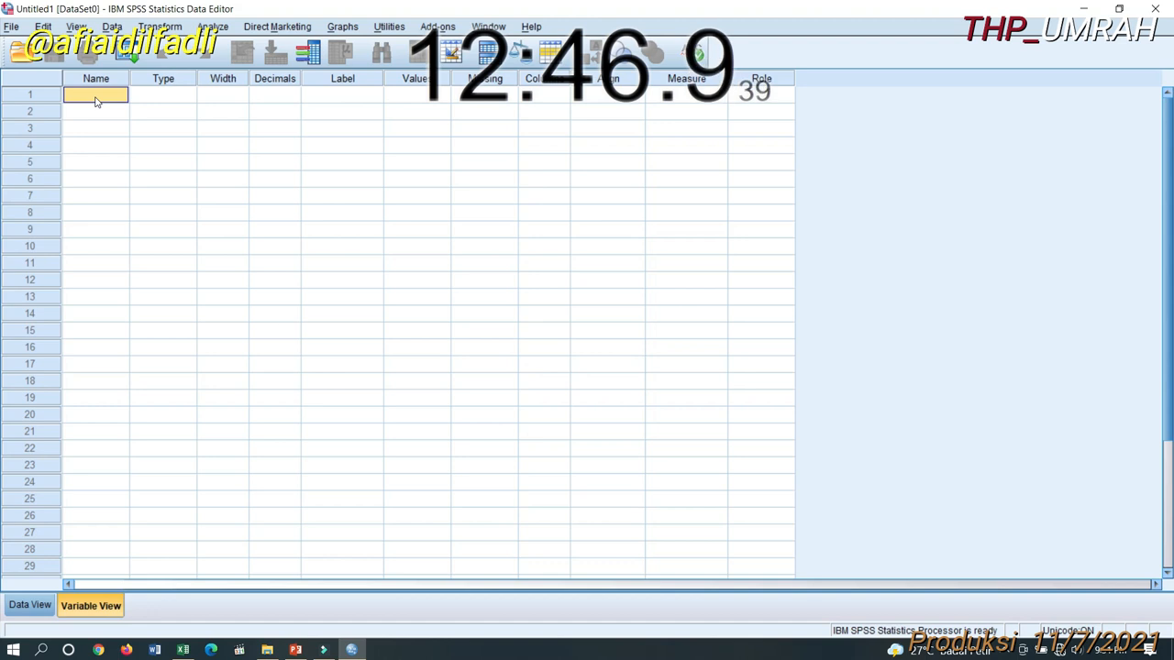
type("x")
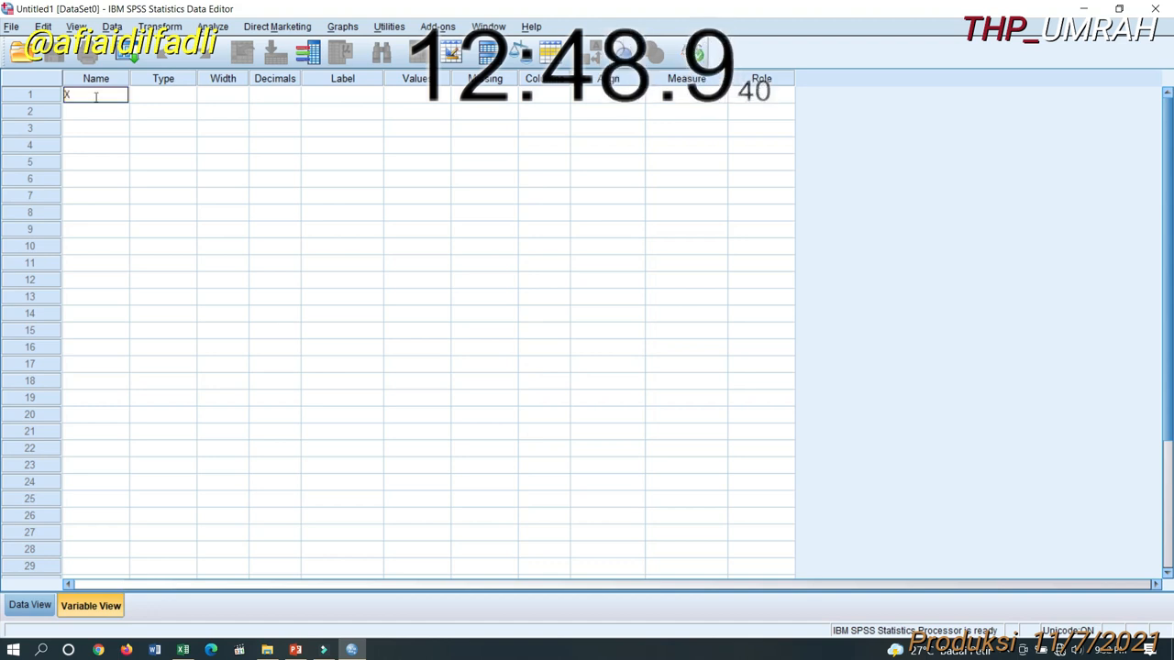
left_click(91, 111)
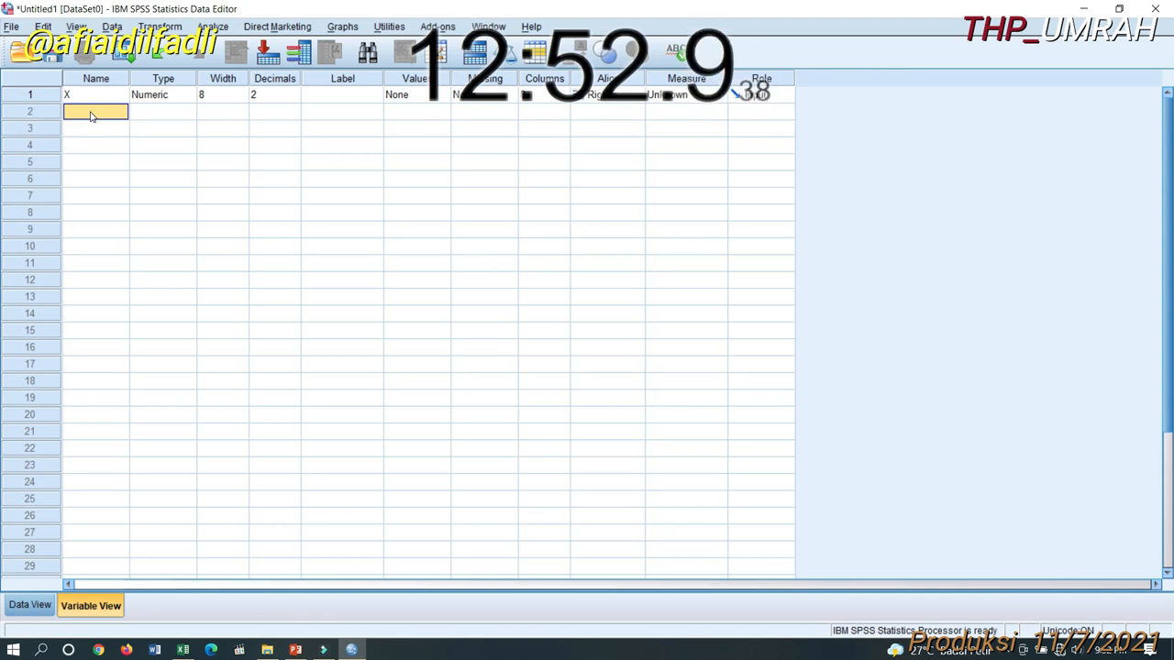
type("Y")
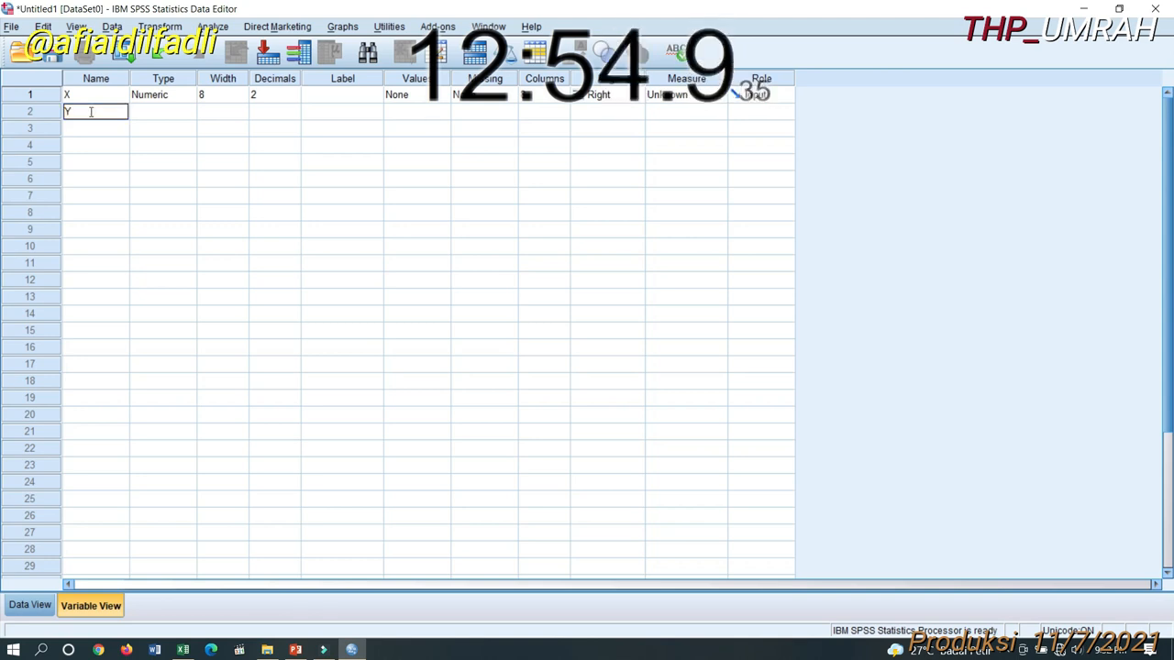
left_click(175, 111)
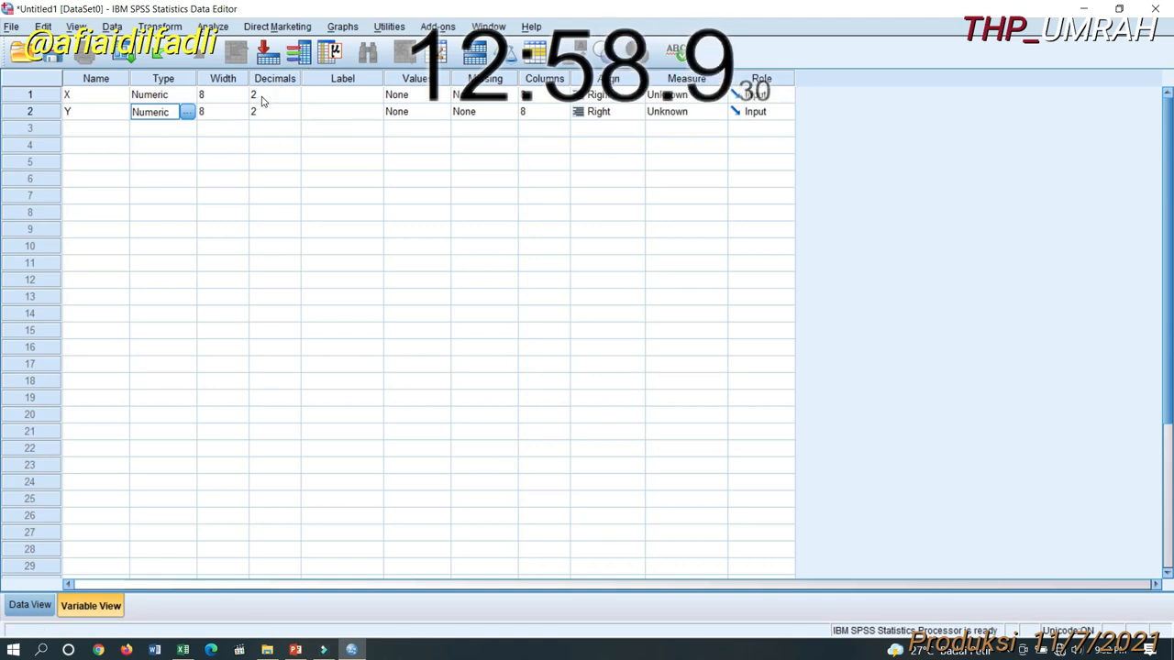
Step: Try different decimal-place settings for variable X and return it to 2 decimals
left_click(261, 98)
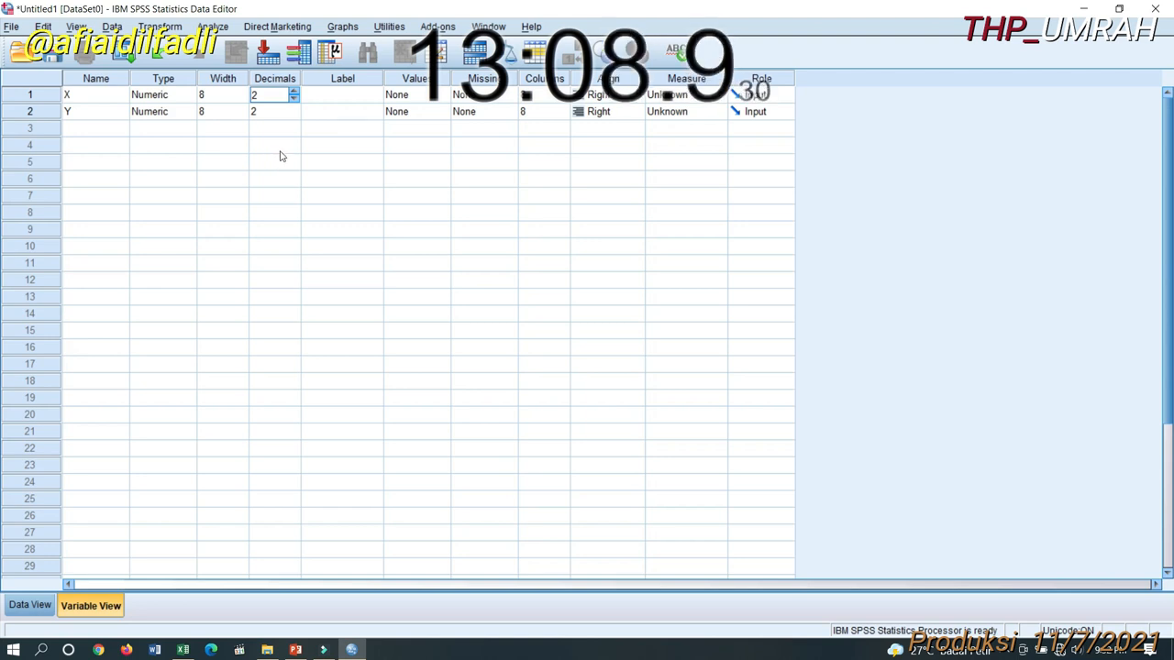
left_click(295, 94)
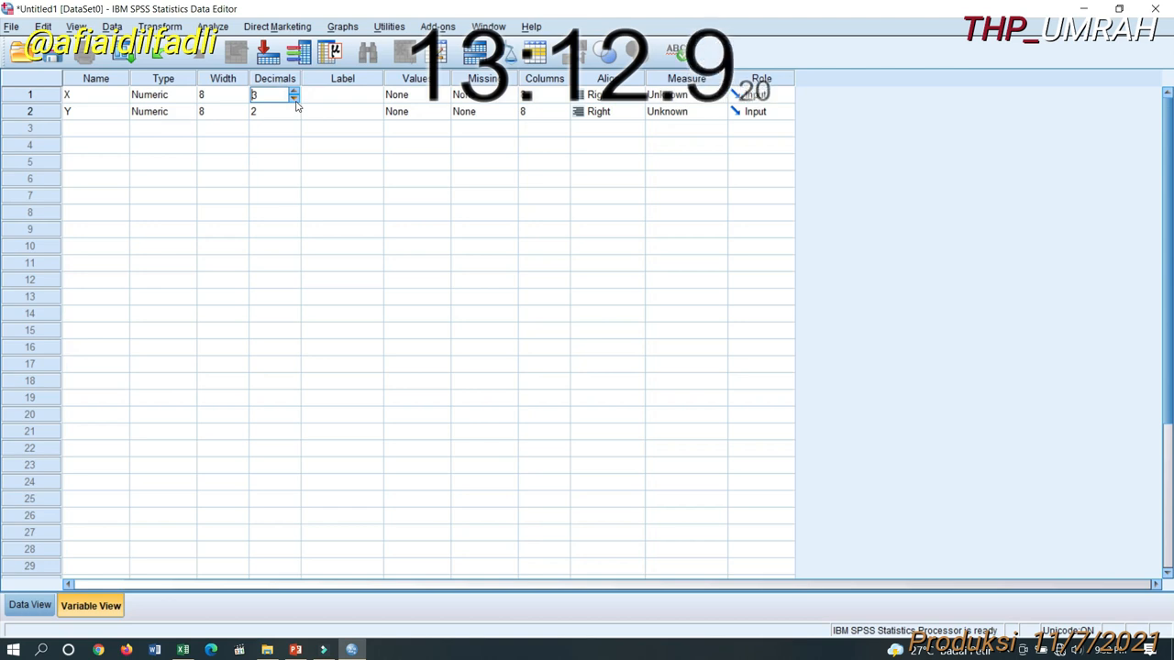
left_click(293, 99)
left_click(294, 100)
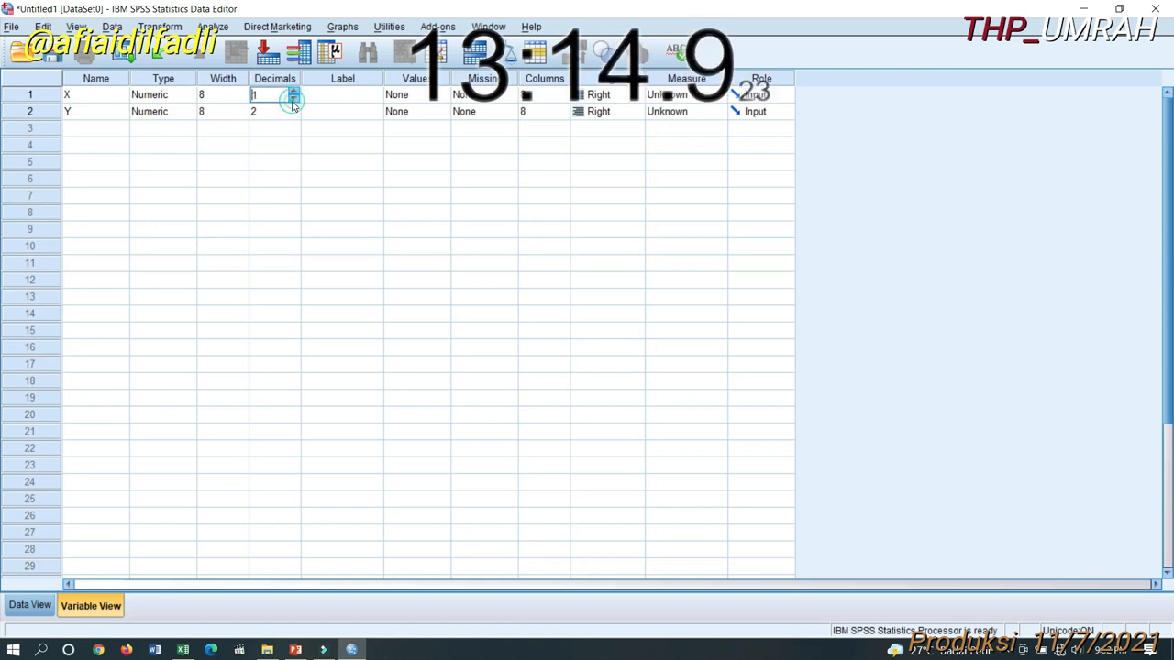
left_click(292, 100)
left_click(295, 90)
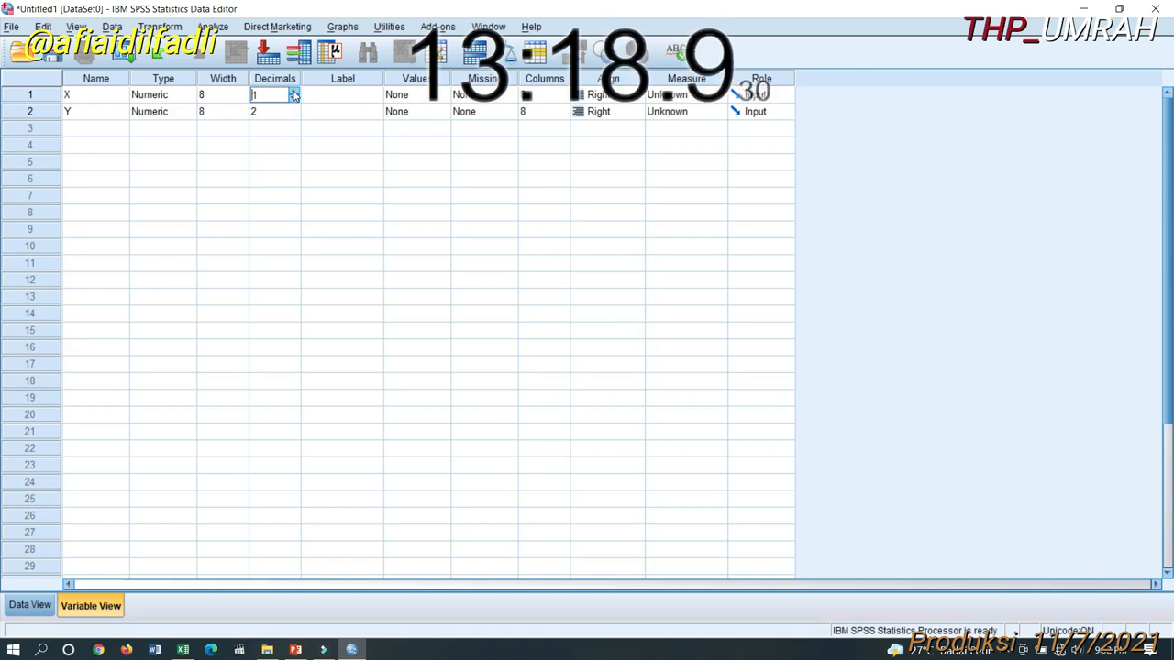
left_click(294, 91)
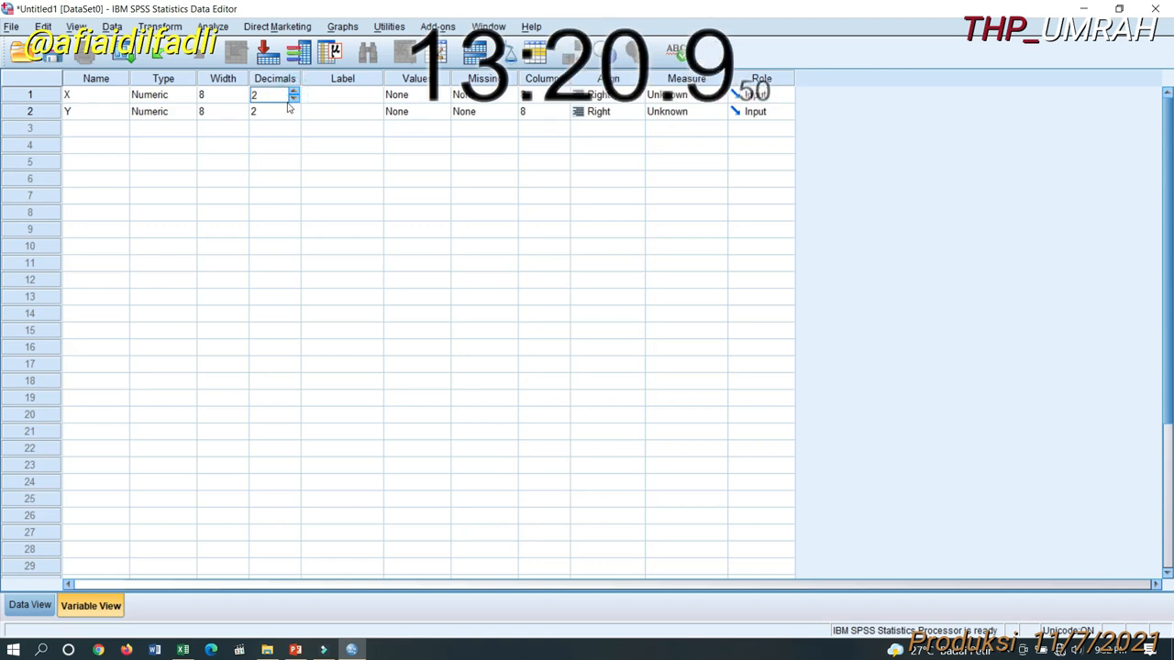
Step: Label variable X as "Hari" and variable Y as "Berat (g)"
left_click(349, 111)
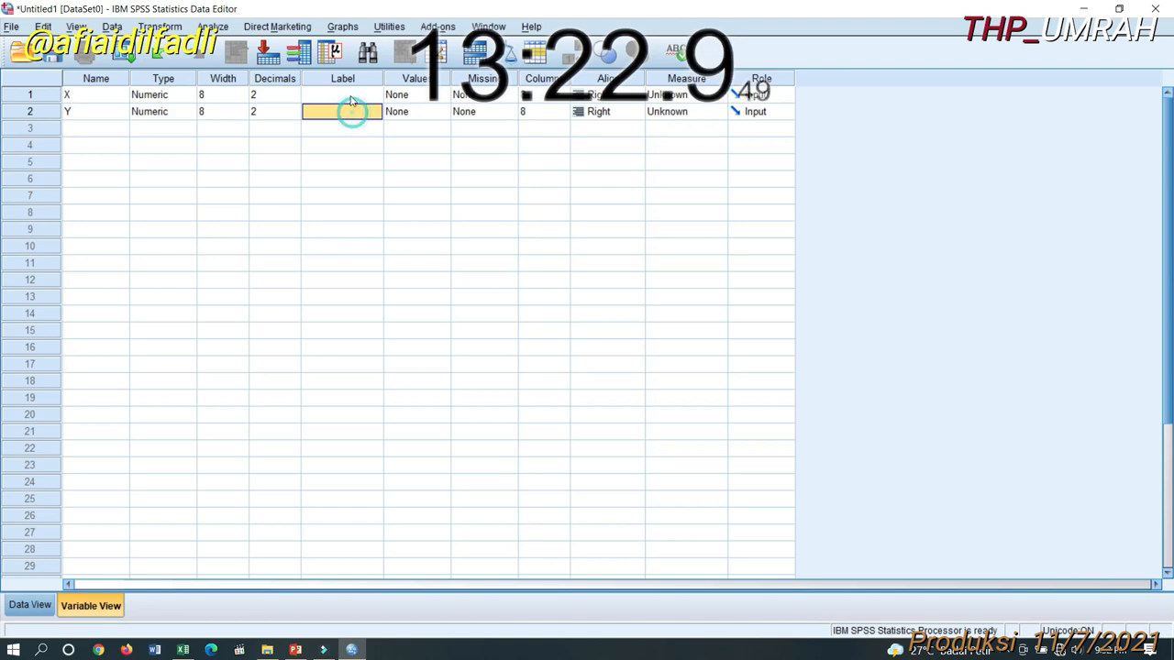
left_click(349, 95)
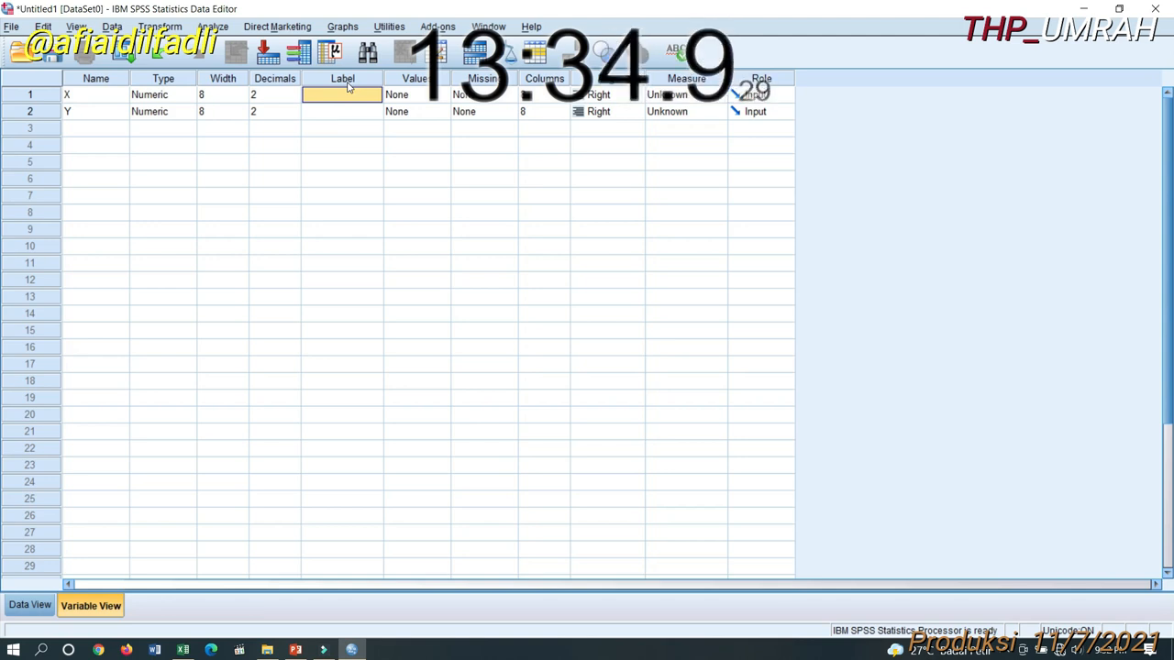
type("Hari")
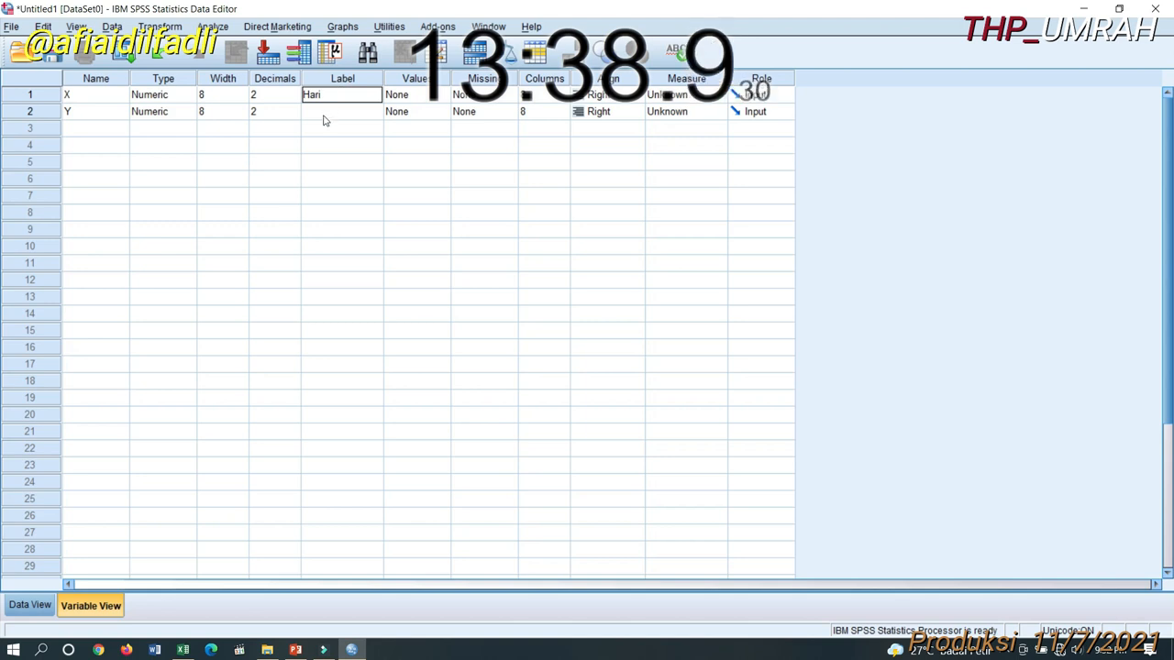
left_click(324, 111)
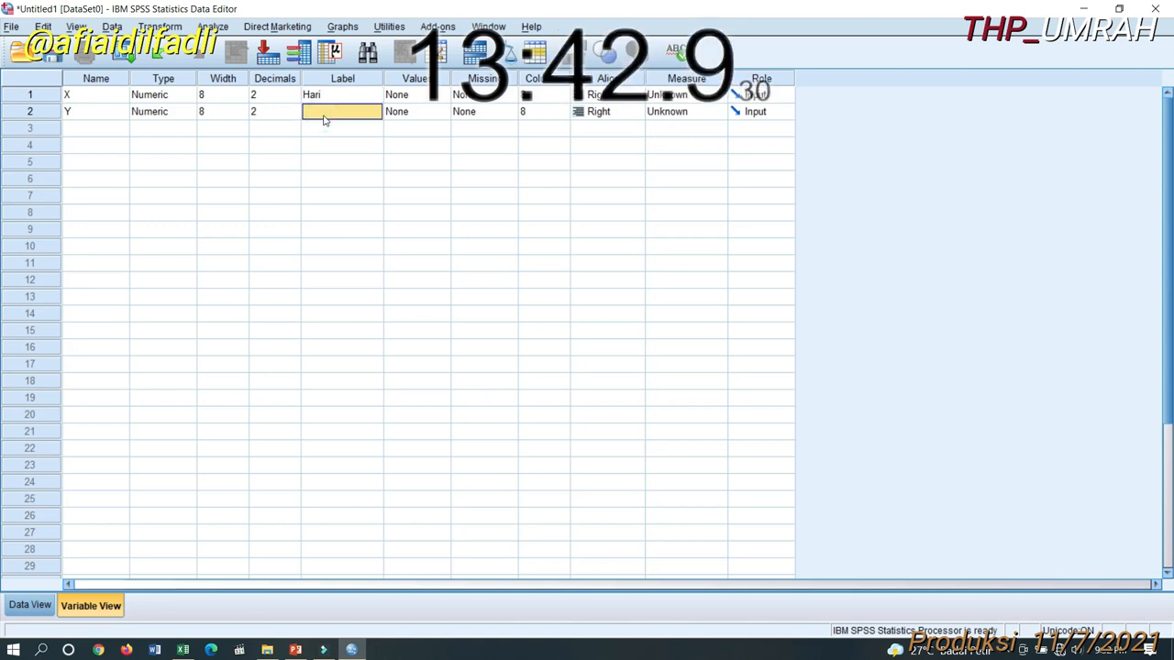
type("Ber")
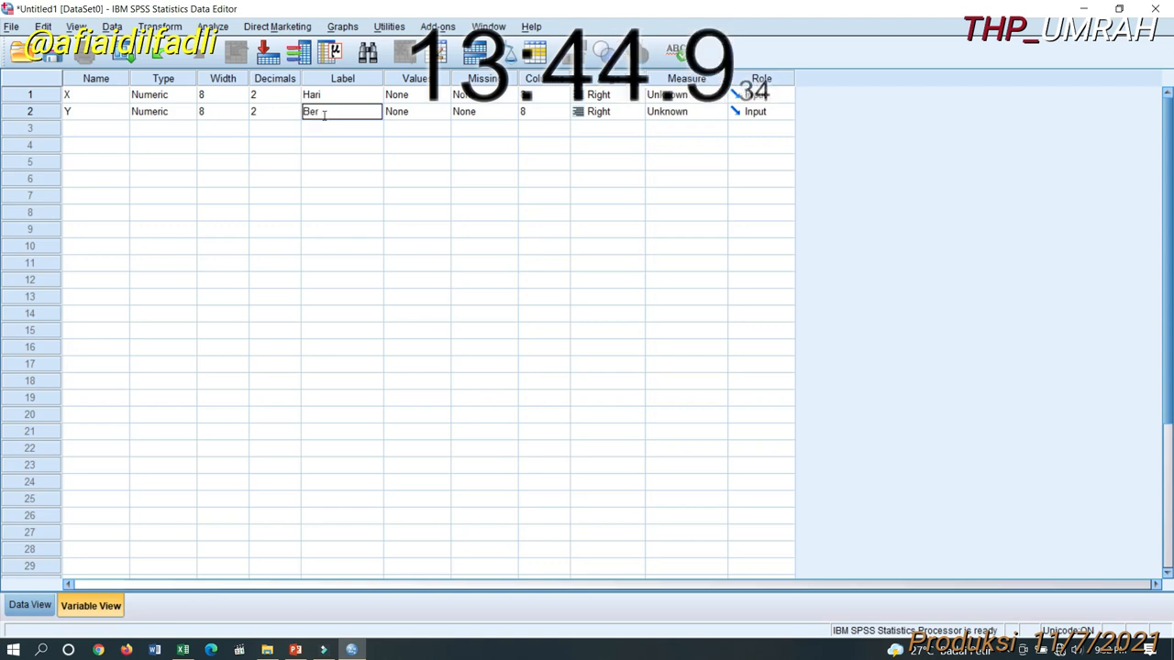
type("at (g")
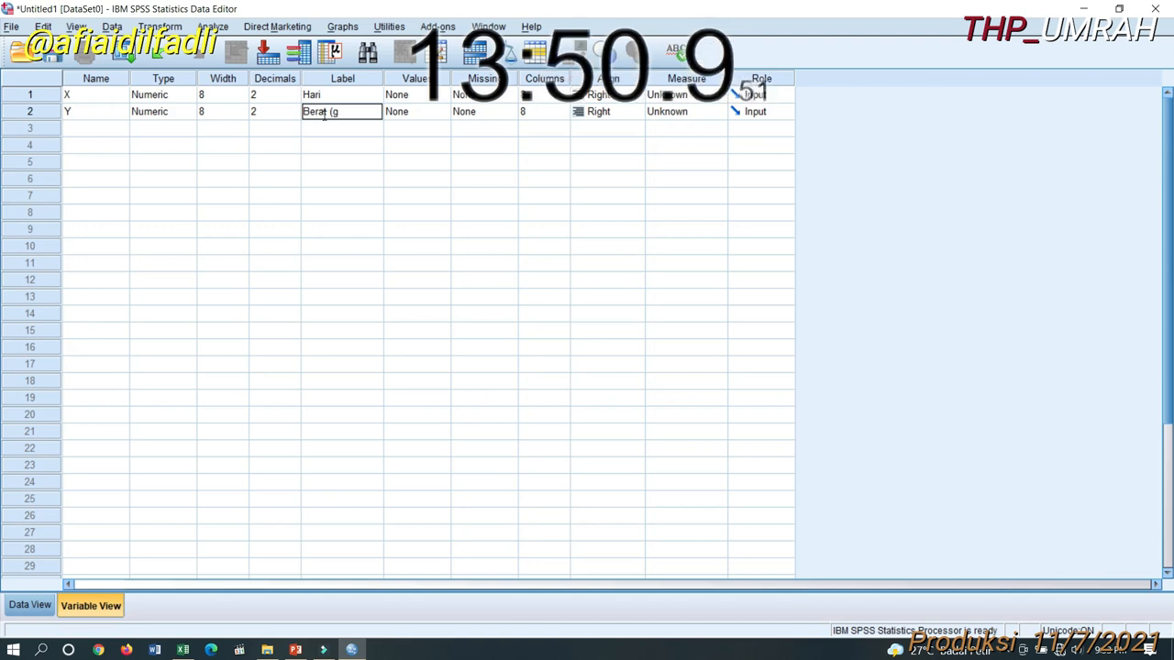
type(")")
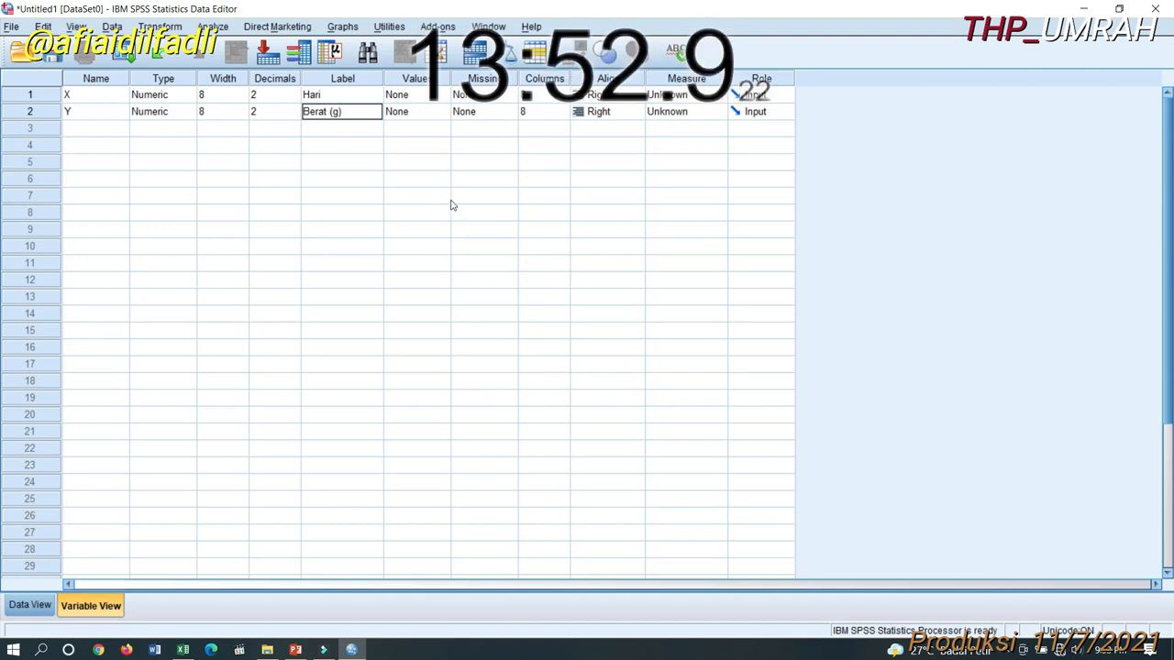
left_click(447, 198)
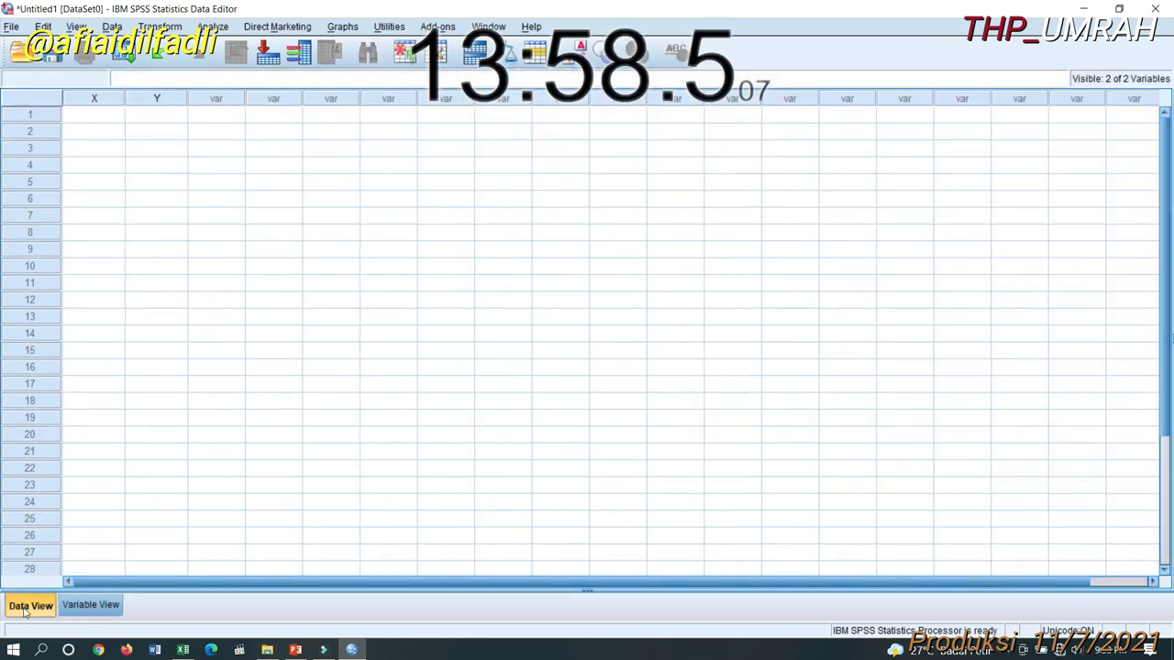
Step: Open the Data View and examine the empty X and Y columns
left_click(27, 606)
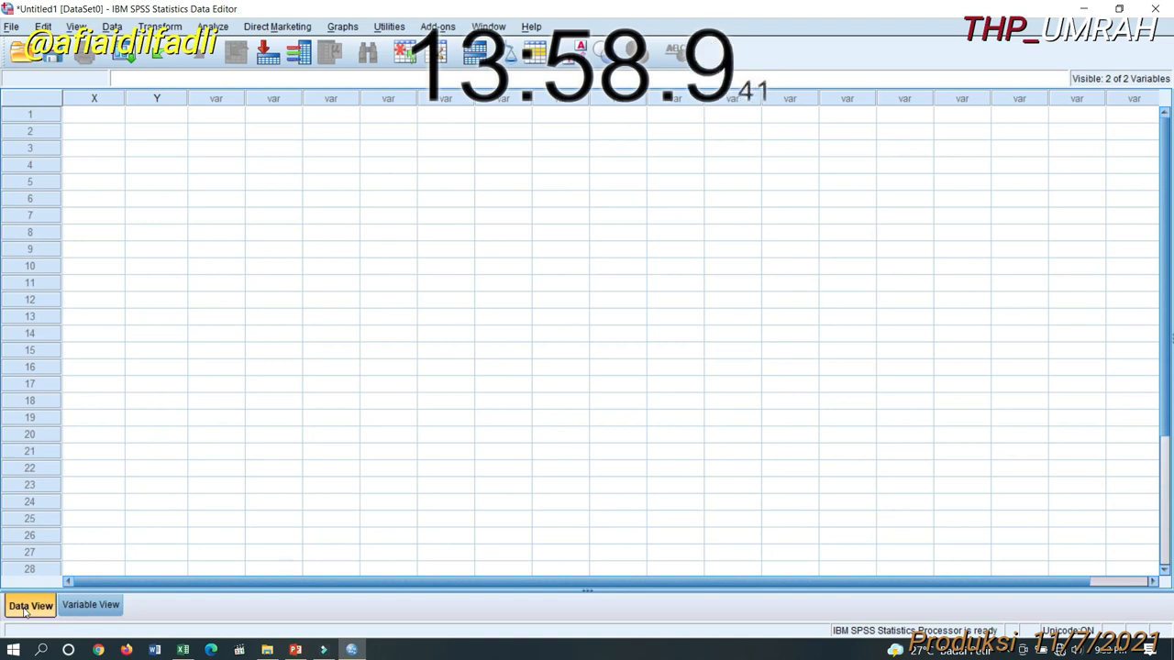
left_click(96, 98)
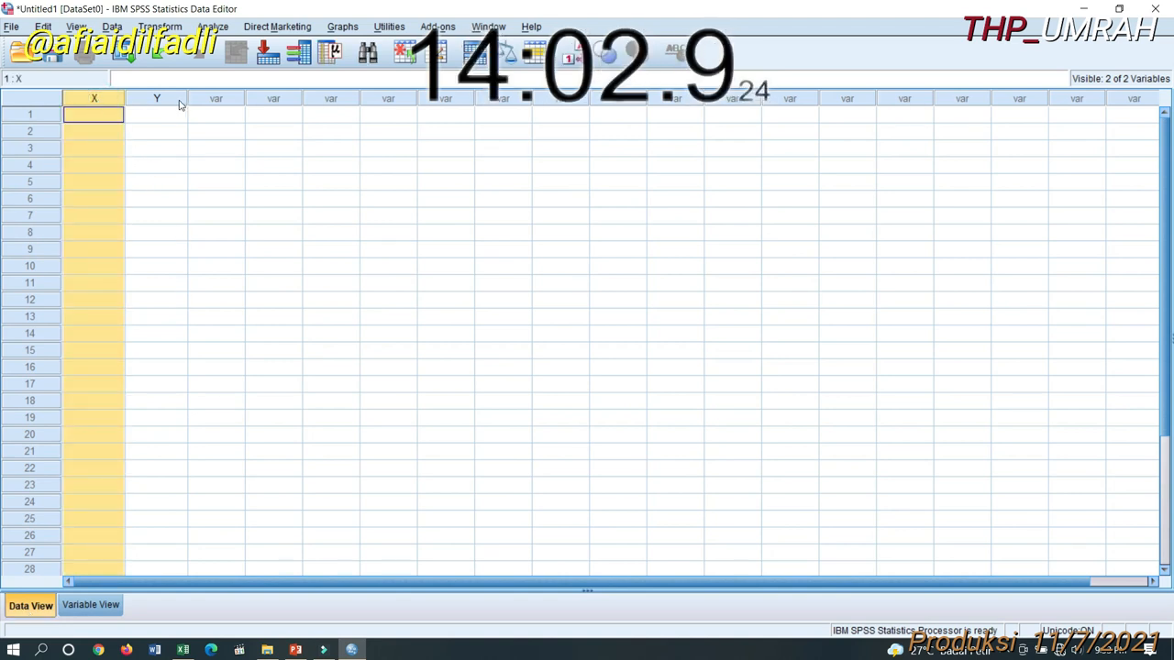
left_click(179, 100)
left_click(95, 99)
left_click(174, 100)
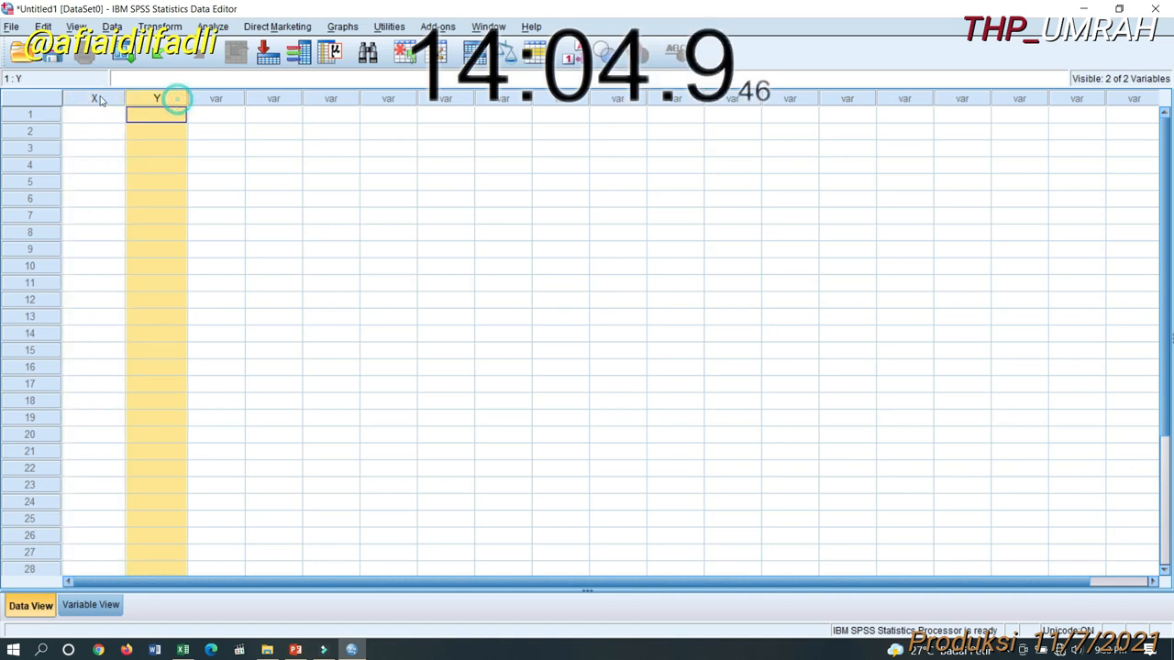
left_click(94, 98)
left_click(144, 98)
left_click(105, 100)
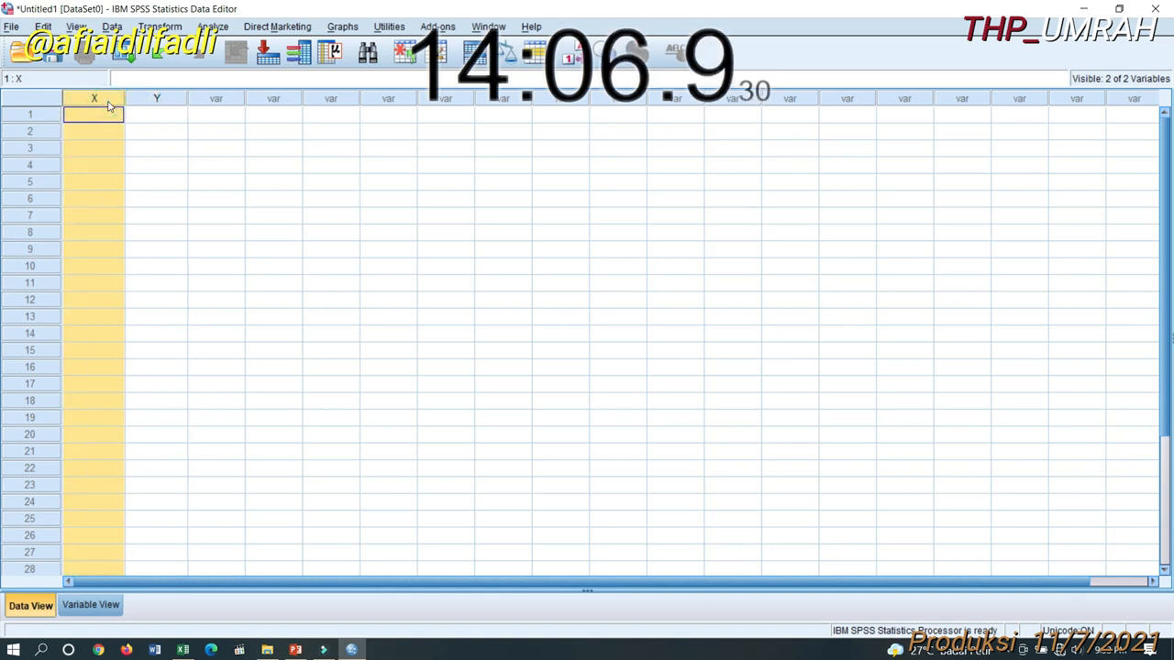
left_click(171, 108)
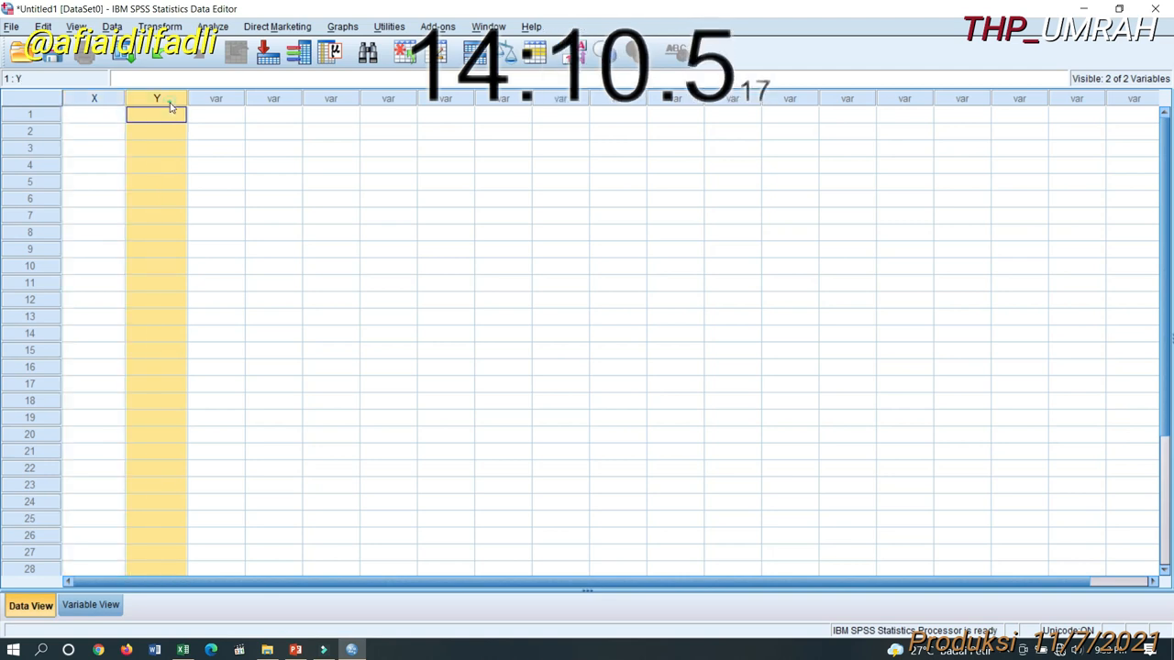
left_click(92, 102)
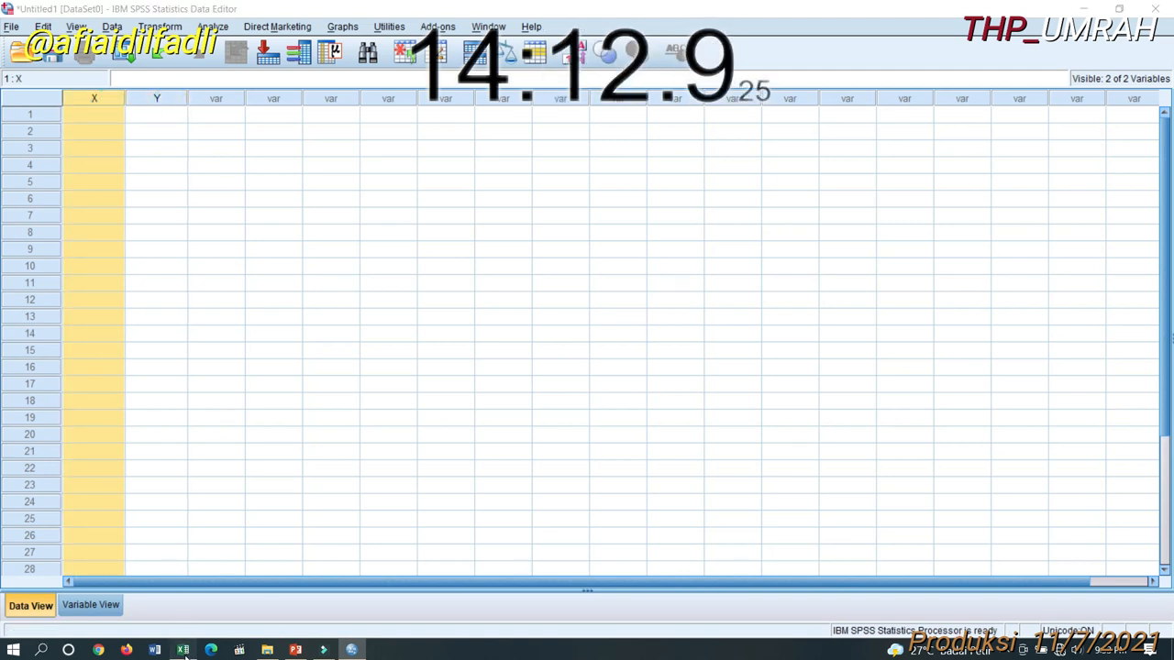
Step: Copy the age values in B2:B8 from the Excel sheet and paste them into the SPSS X column from row 1
left_click(184, 650)
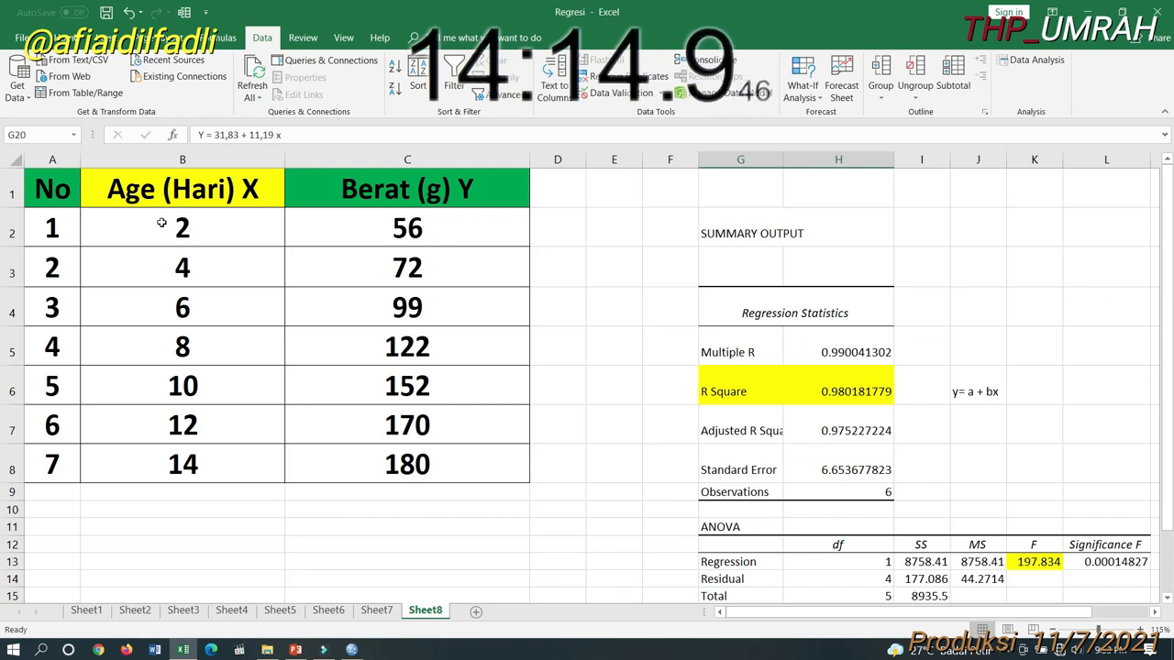
left_click_drag(182, 225, 187, 468)
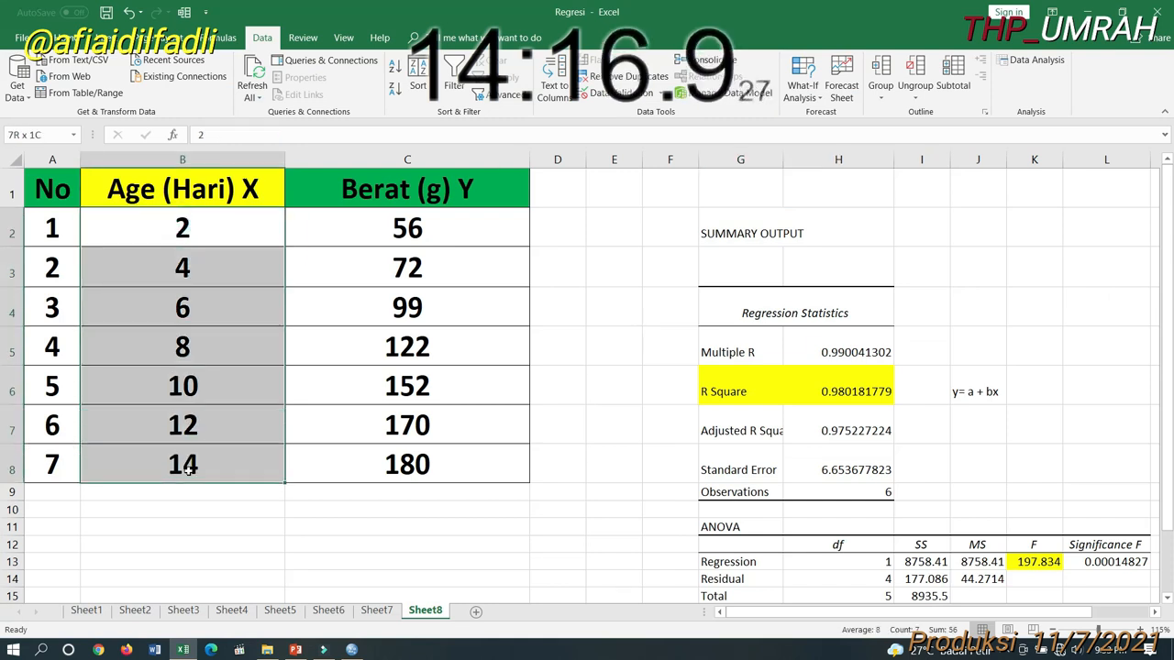
right_click(225, 464)
left_click(275, 163)
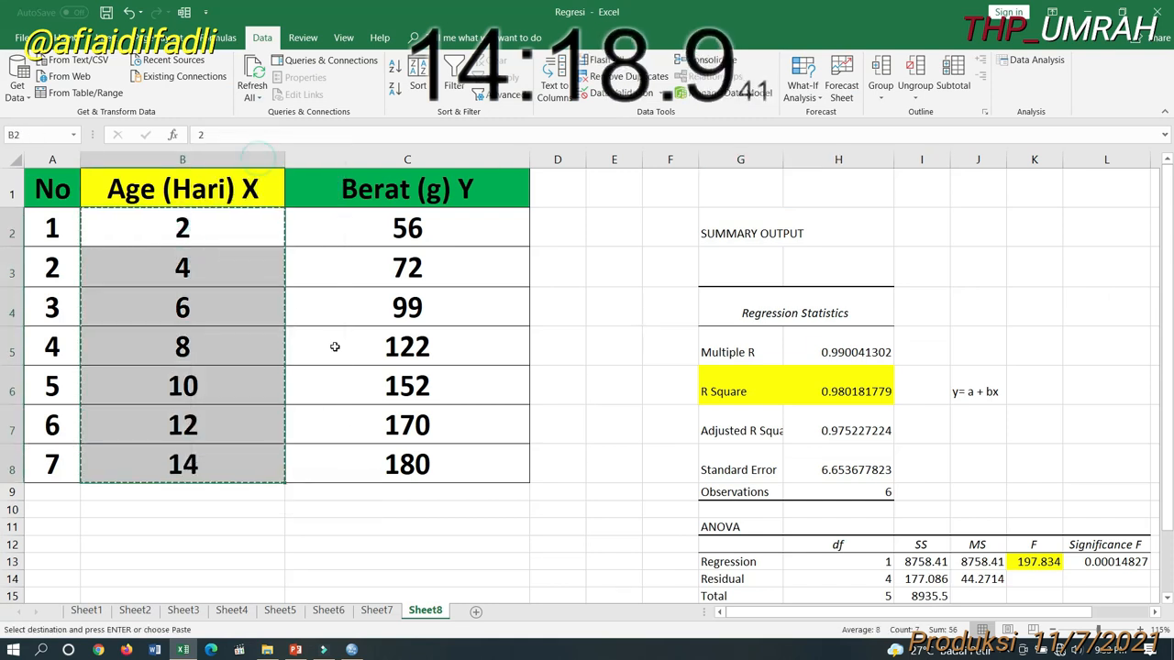
left_click(351, 651)
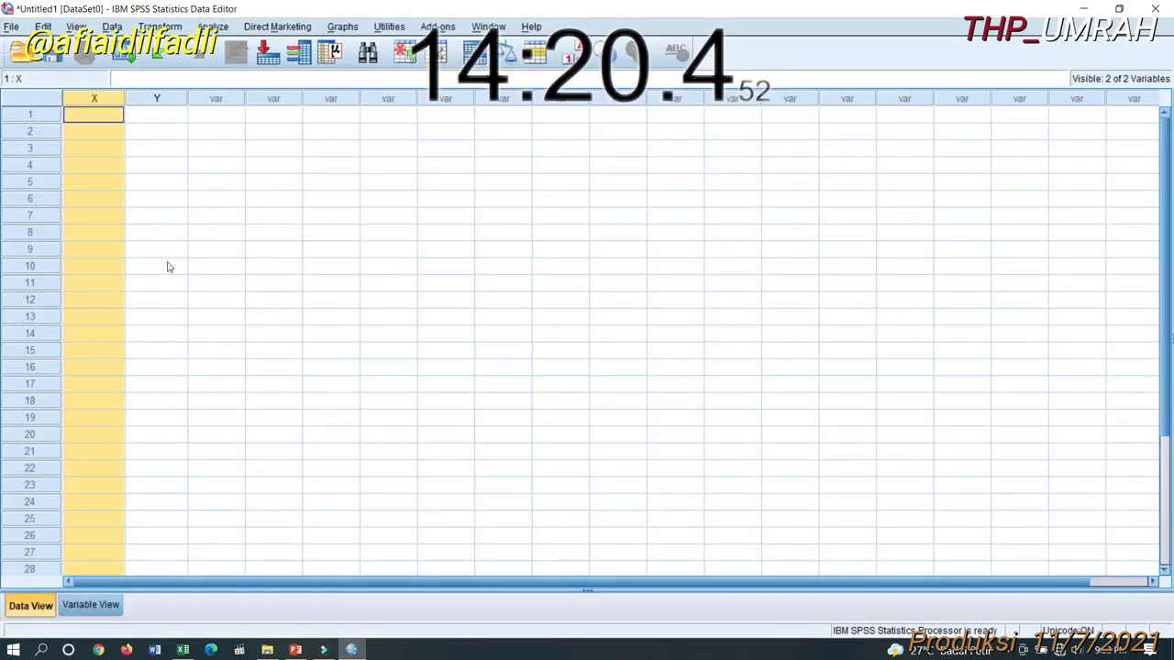
right_click(107, 115)
left_click(85, 231)
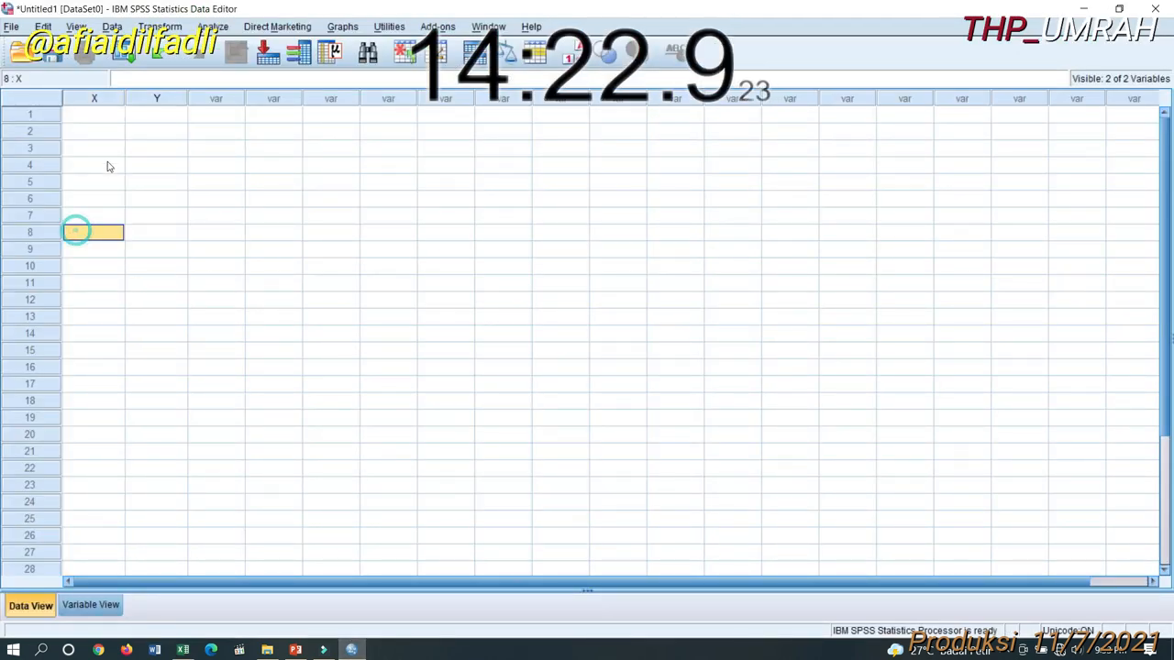
left_click(96, 115)
right_click(99, 117)
left_click(128, 165)
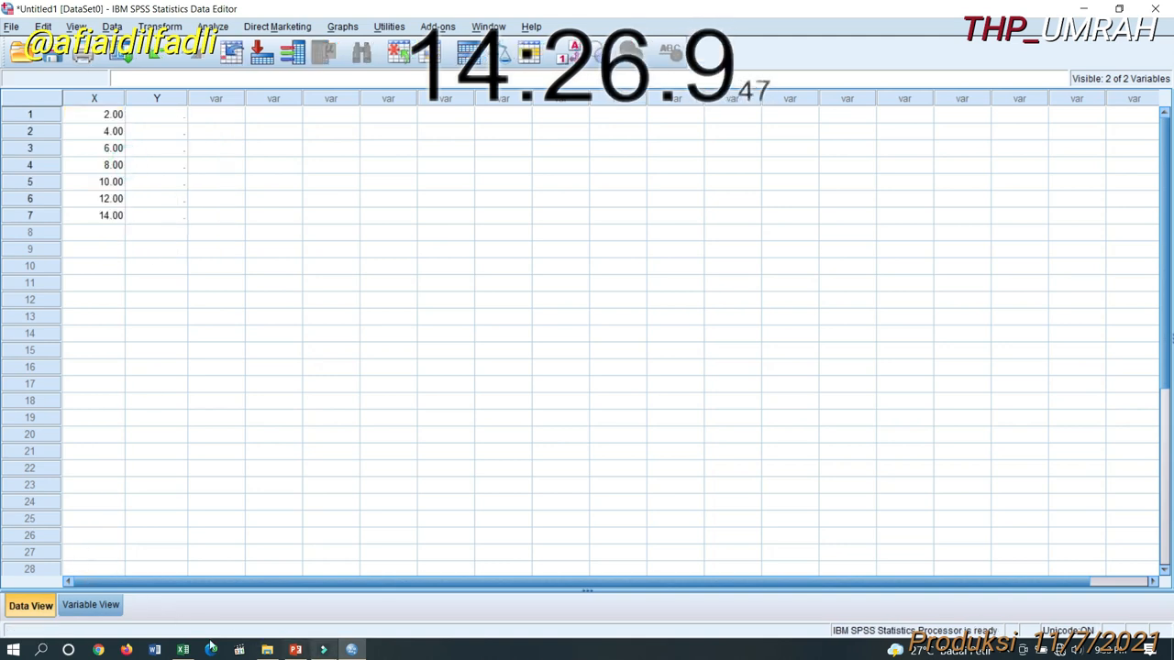
Step: Copy the weight values in C2:C8 from the Excel sheet and paste them into the SPSS Y column from row 1
left_click(182, 649)
left_click_drag(392, 227, 342, 464)
right_click(342, 464)
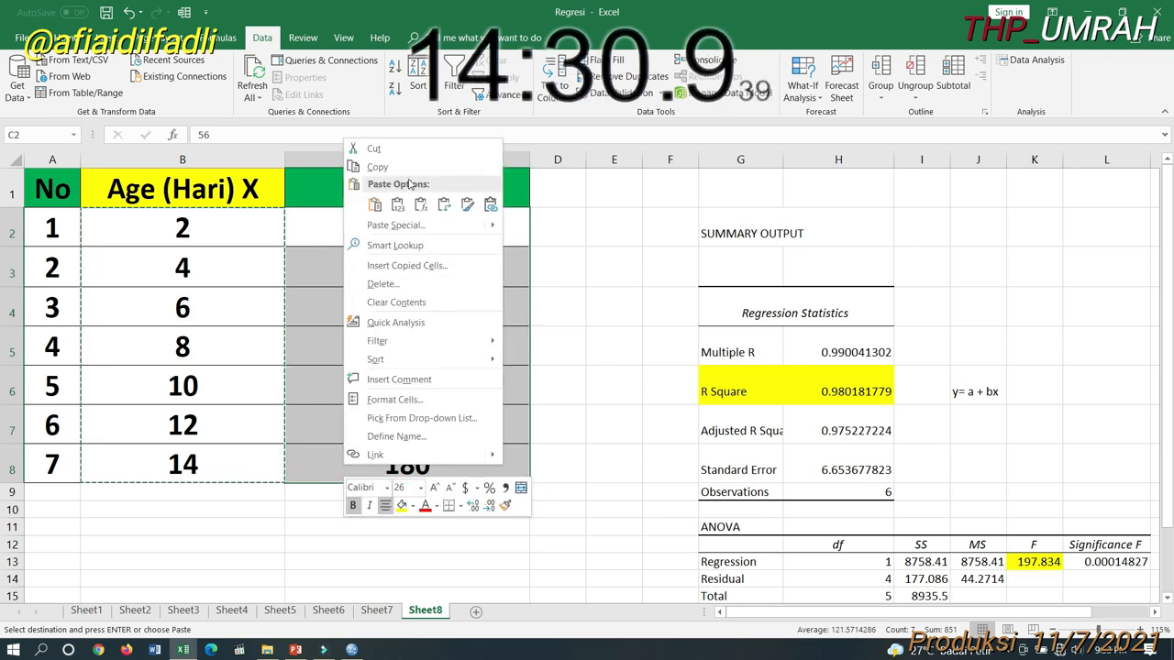
left_click(385, 162)
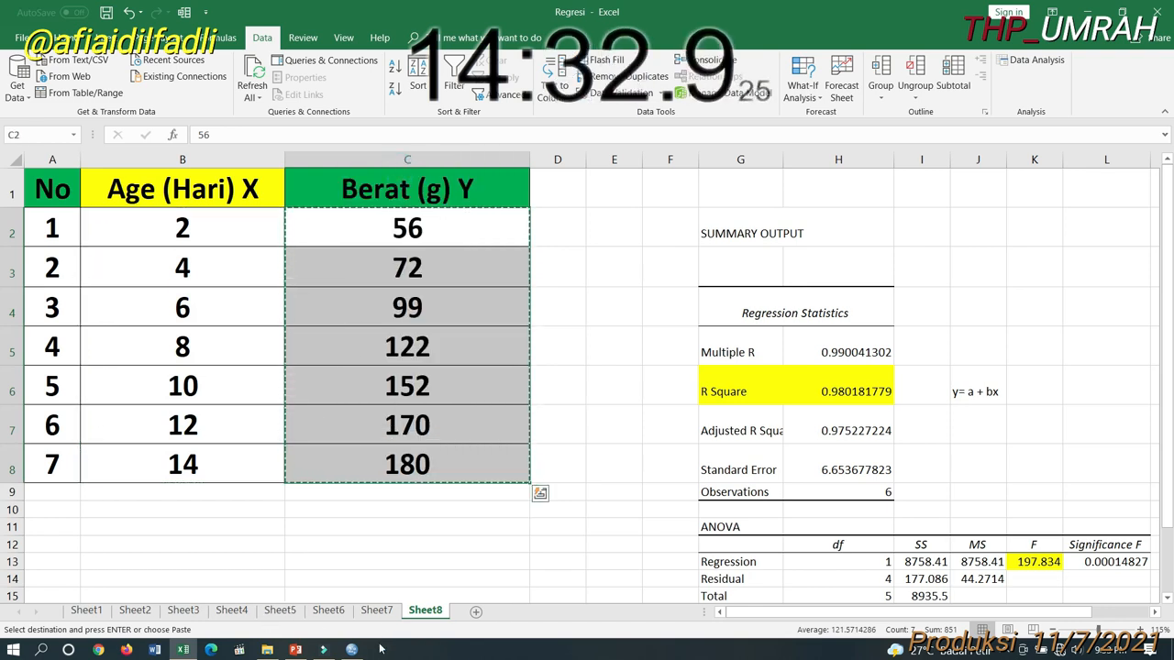
left_click(351, 649)
left_click(163, 115)
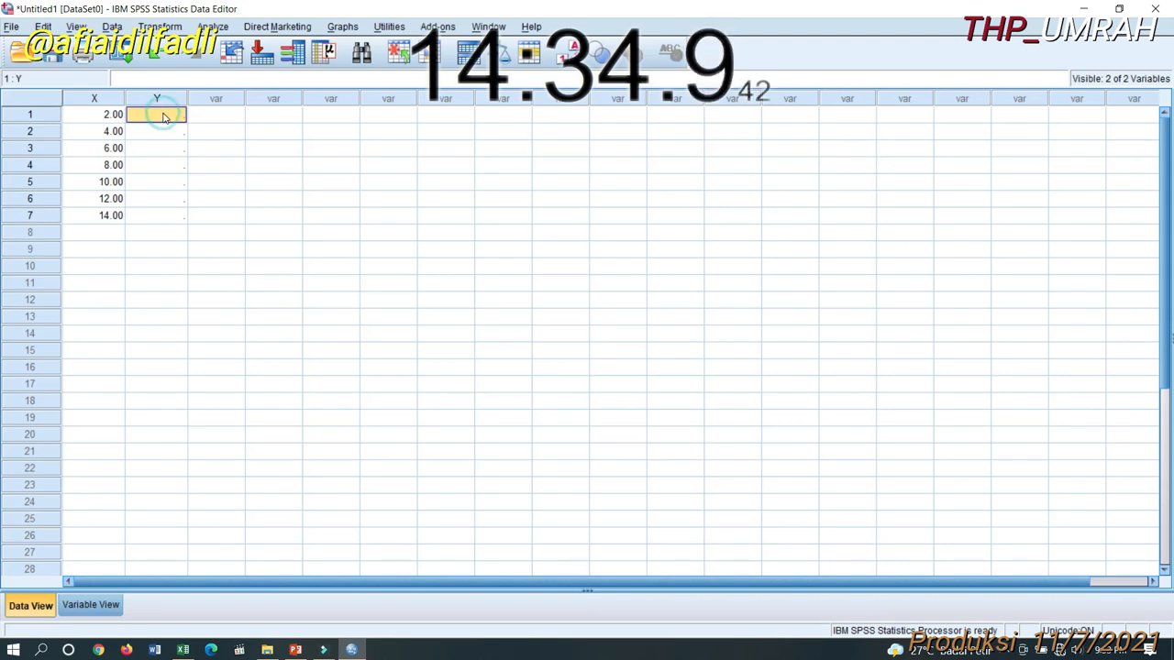
right_click(165, 116)
left_click(199, 164)
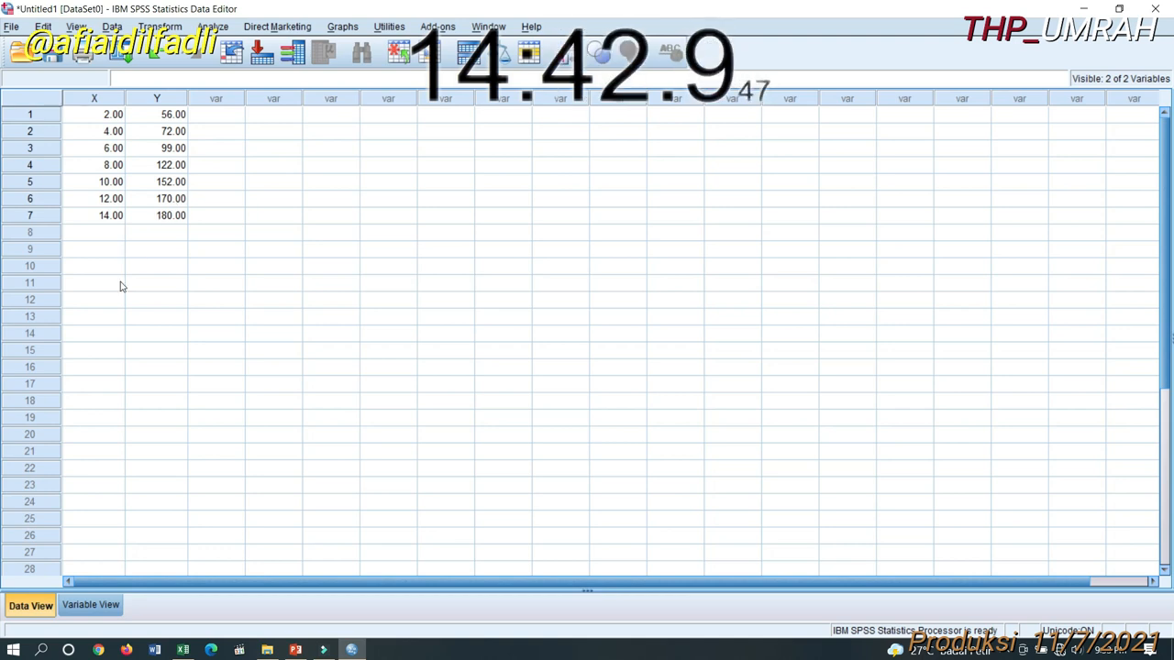
Step: Set the decimals of X and Y to 0 in the Variable View and check the values in the Data View
left_click(93, 605)
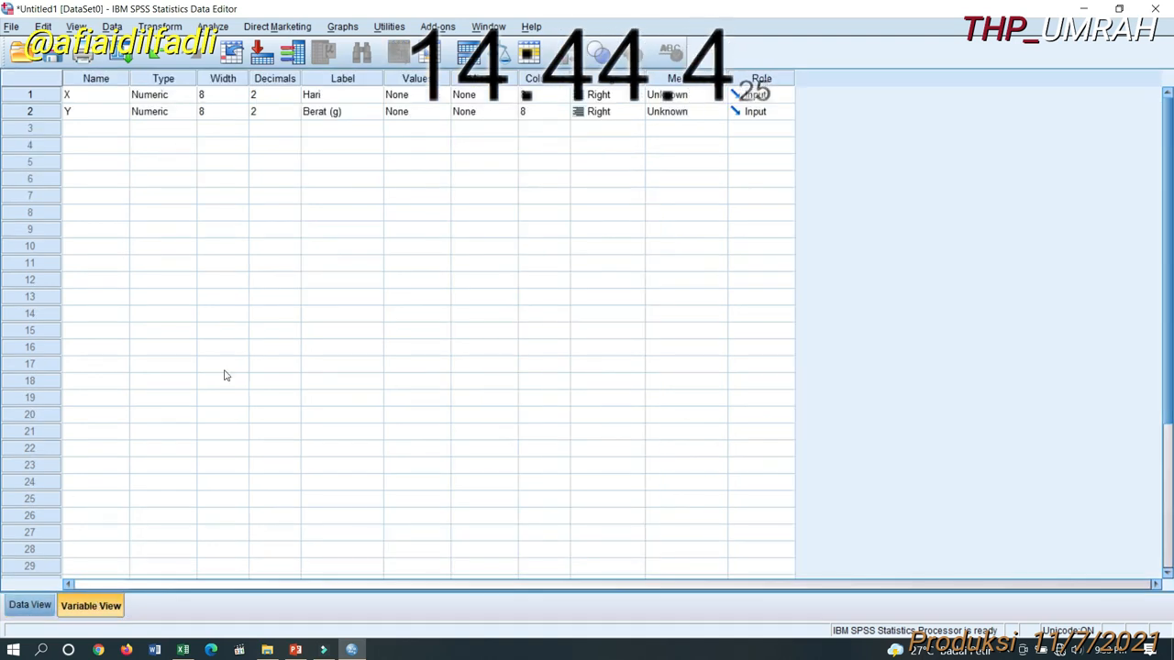
left_click(272, 98)
left_click(294, 99)
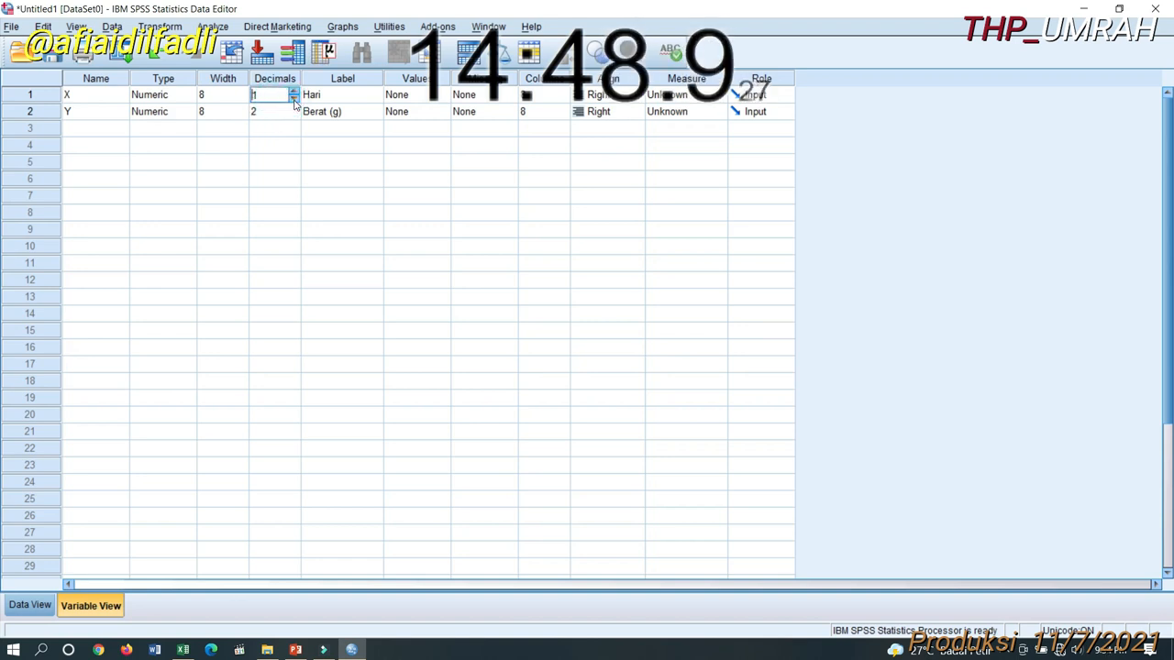
left_click(293, 99)
left_click(272, 111)
left_click(293, 115)
left_click(293, 115)
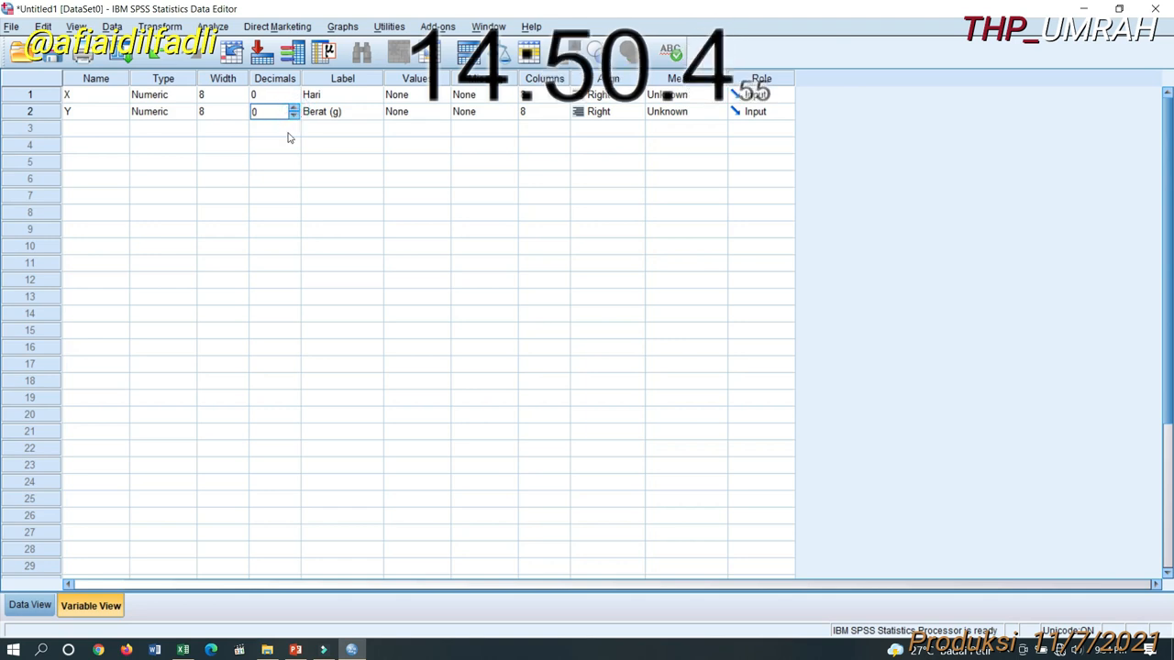
left_click(34, 612)
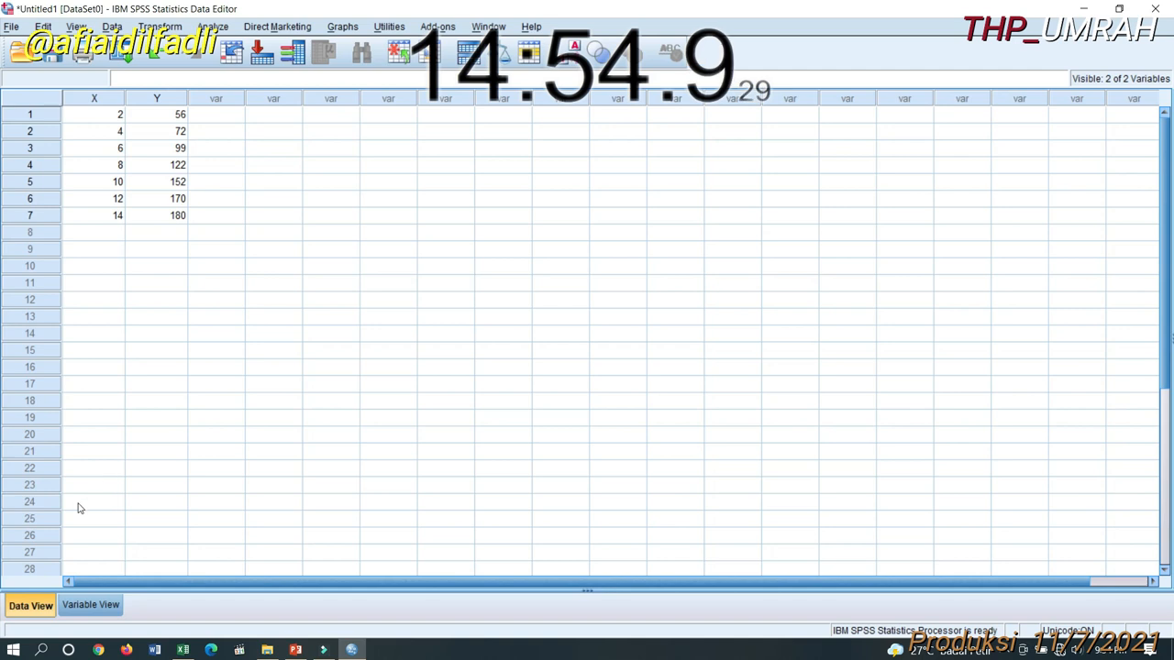
Step: Set the decimals of variable X to 2 in the Variable View
left_click(90, 605)
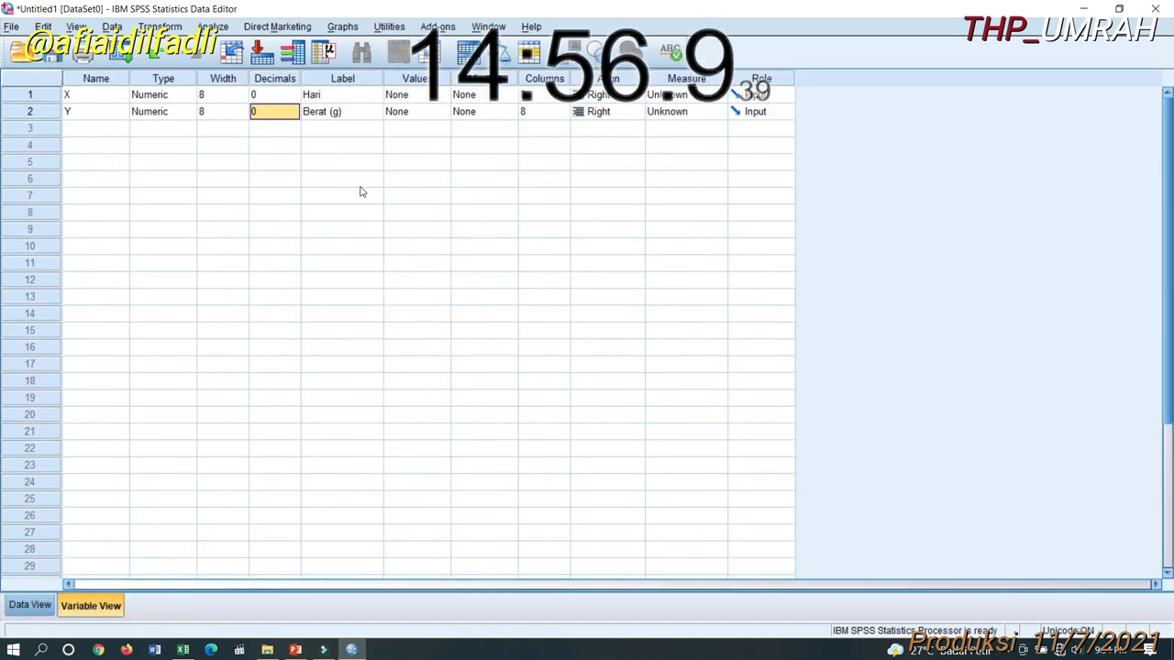
left_click(292, 95)
left_click(295, 92)
left_click(294, 92)
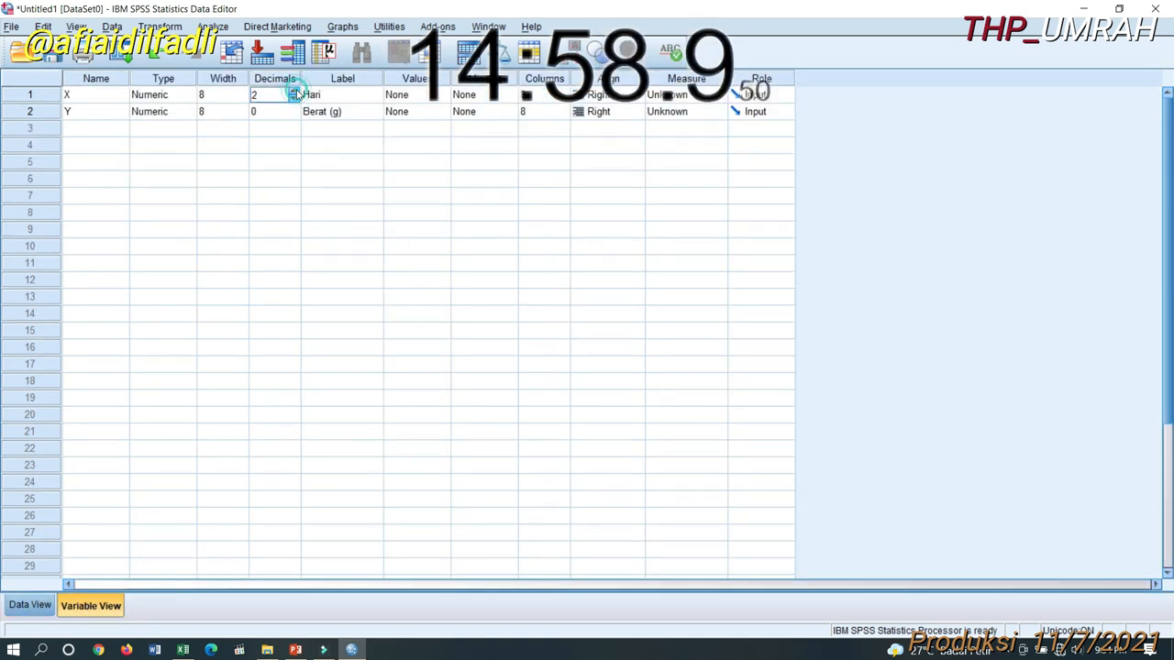
Step: Set the decimals of variable Y to 2 and return to the Data View
left_click(275, 111)
left_click(294, 108)
left_click(294, 108)
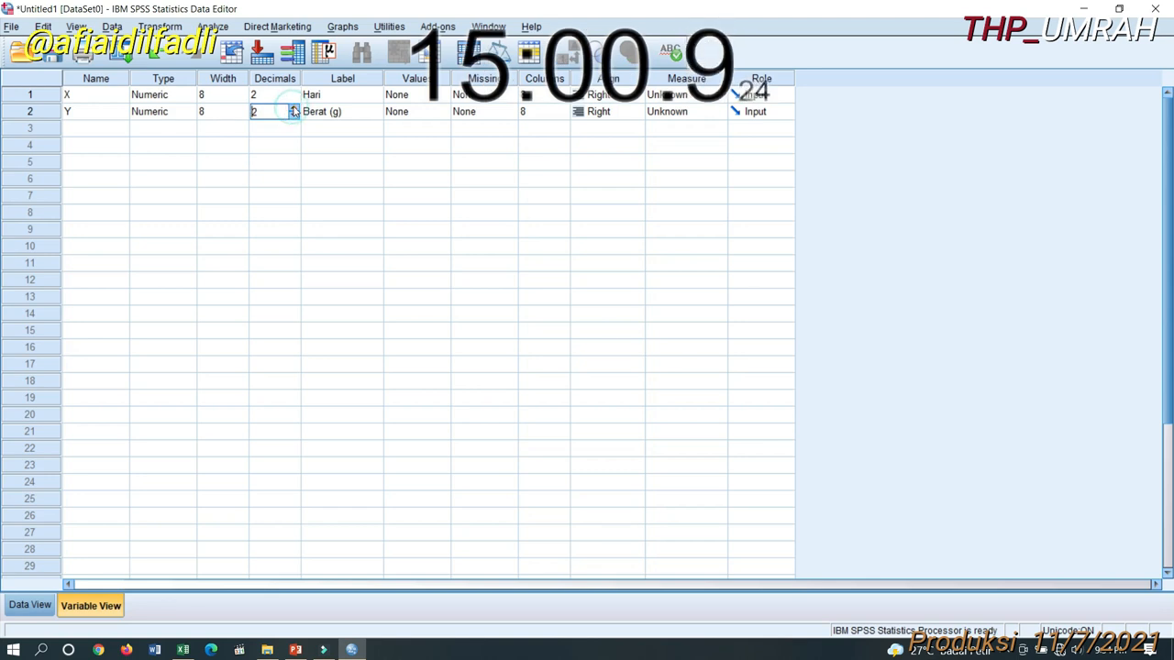
left_click(32, 607)
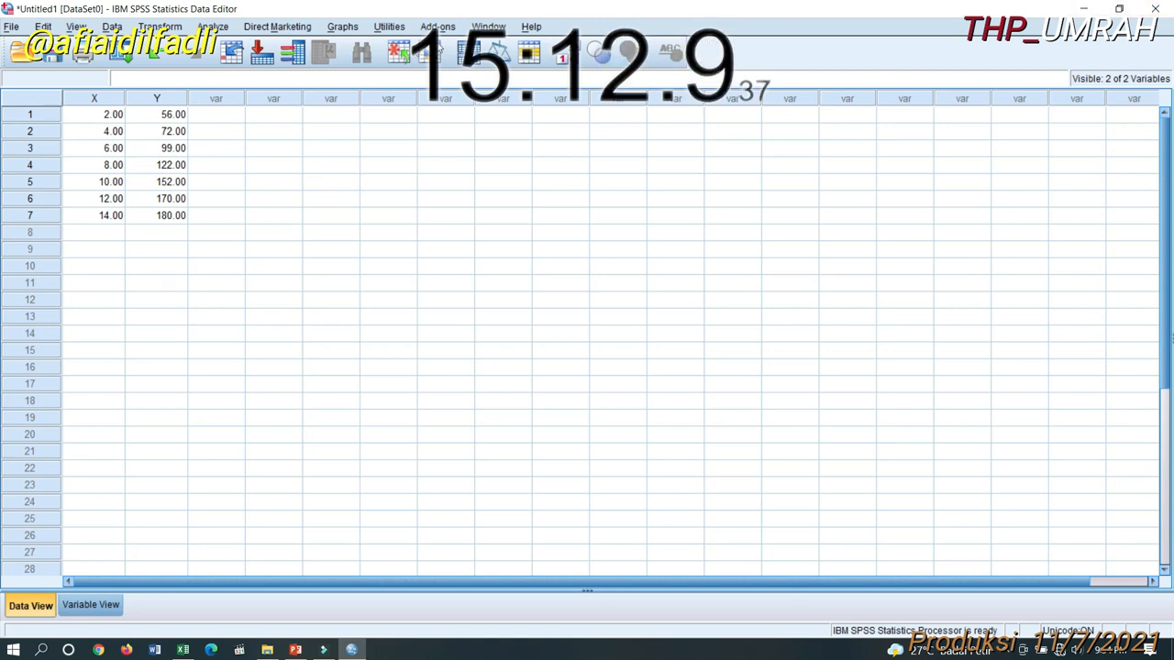
Step: Start a Linear Regression analysis and assign Berat (g) [Y] as the dependent variable
left_click(211, 25)
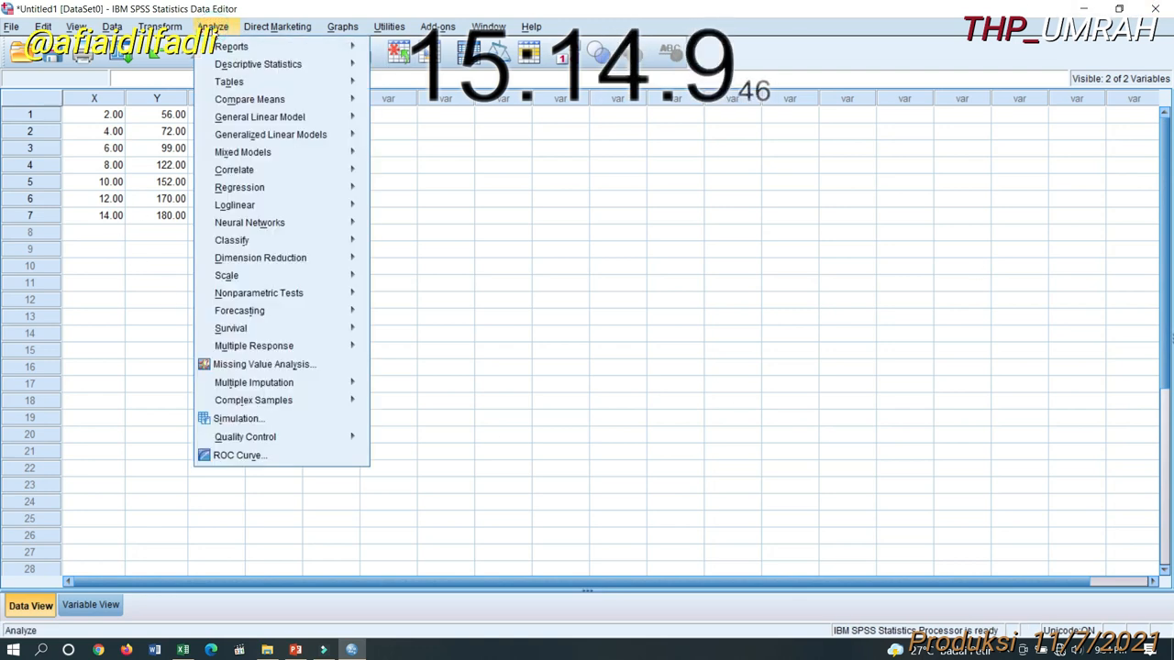
mouse_move(268, 189)
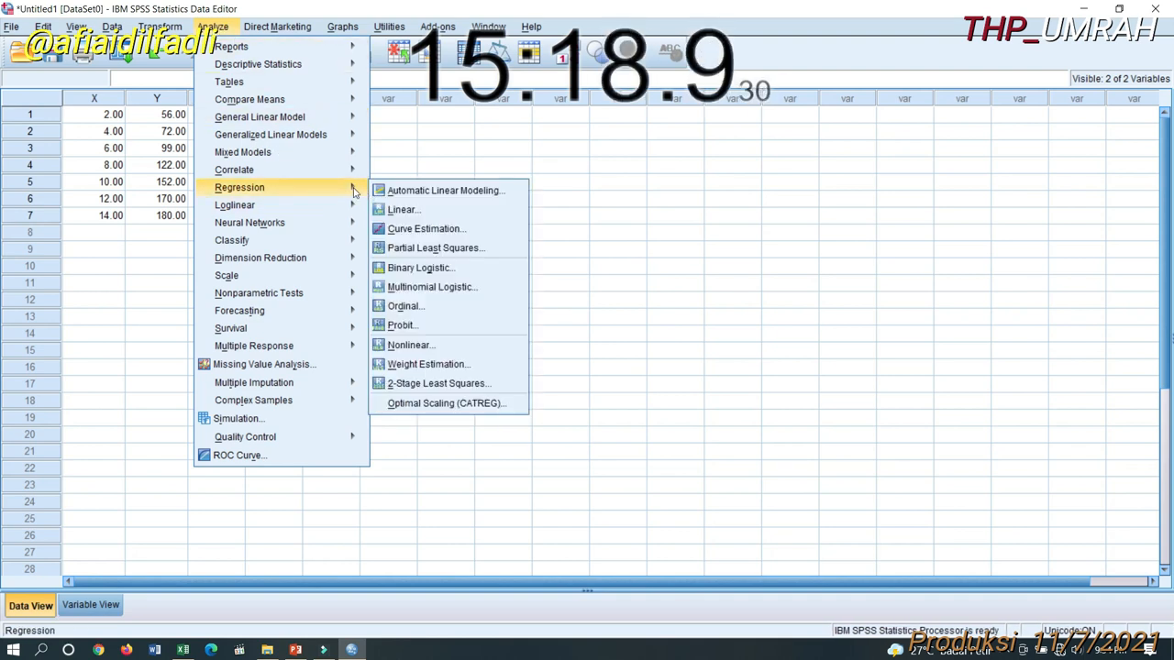
left_click(404, 210)
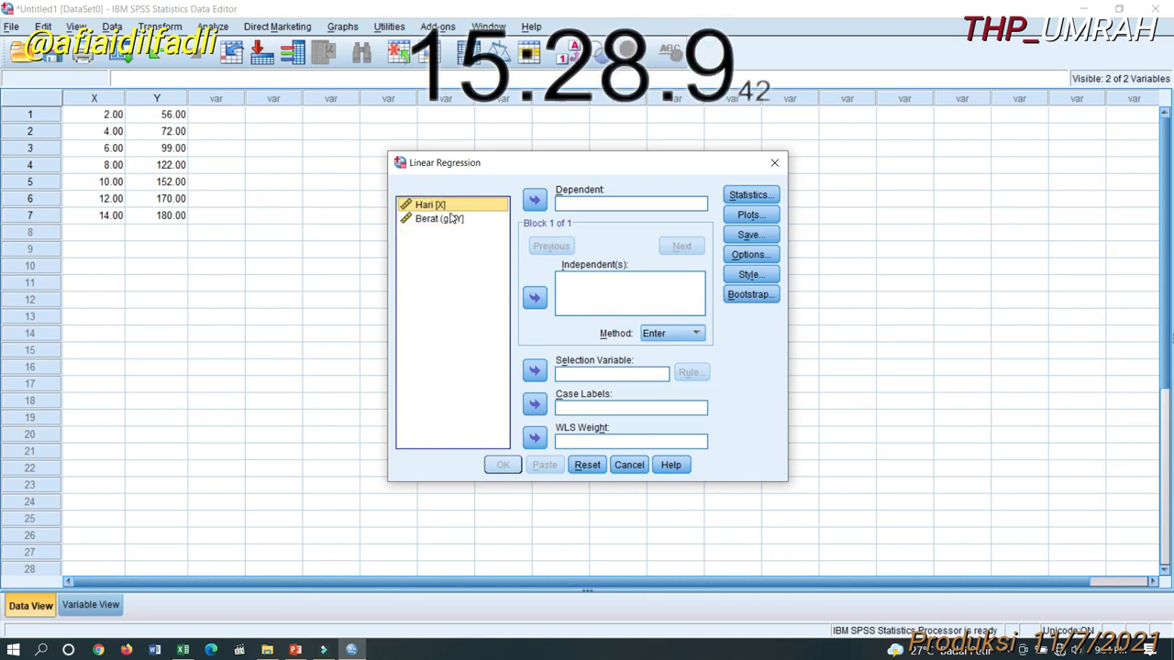
left_click(445, 222)
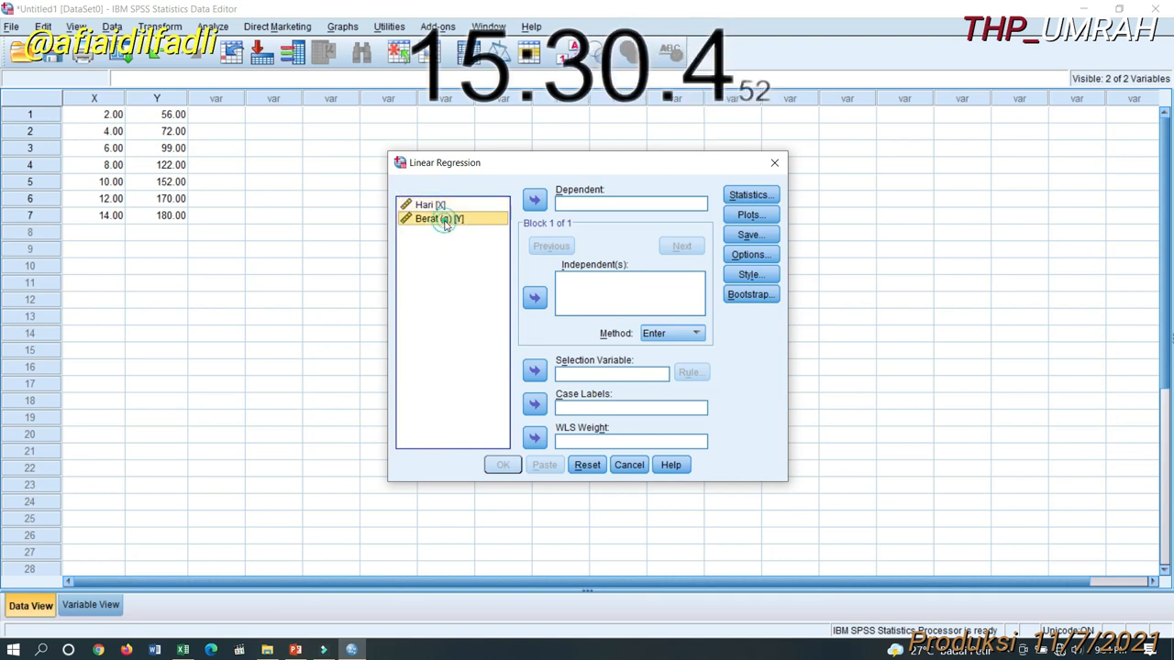
left_click(536, 202)
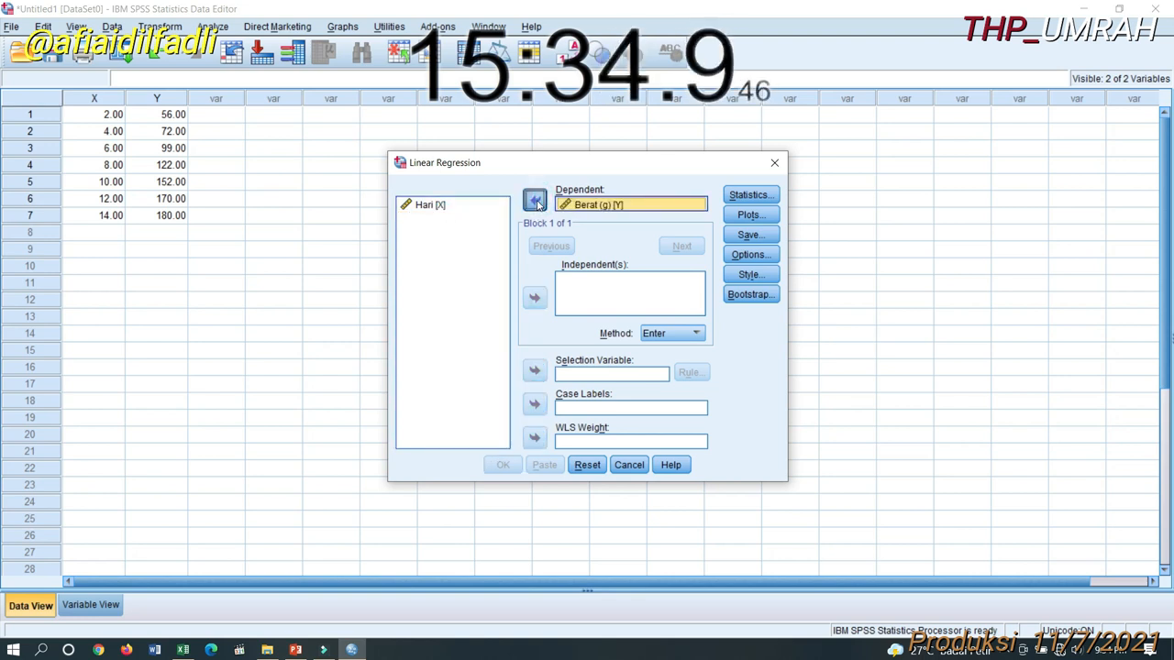
left_click(537, 202)
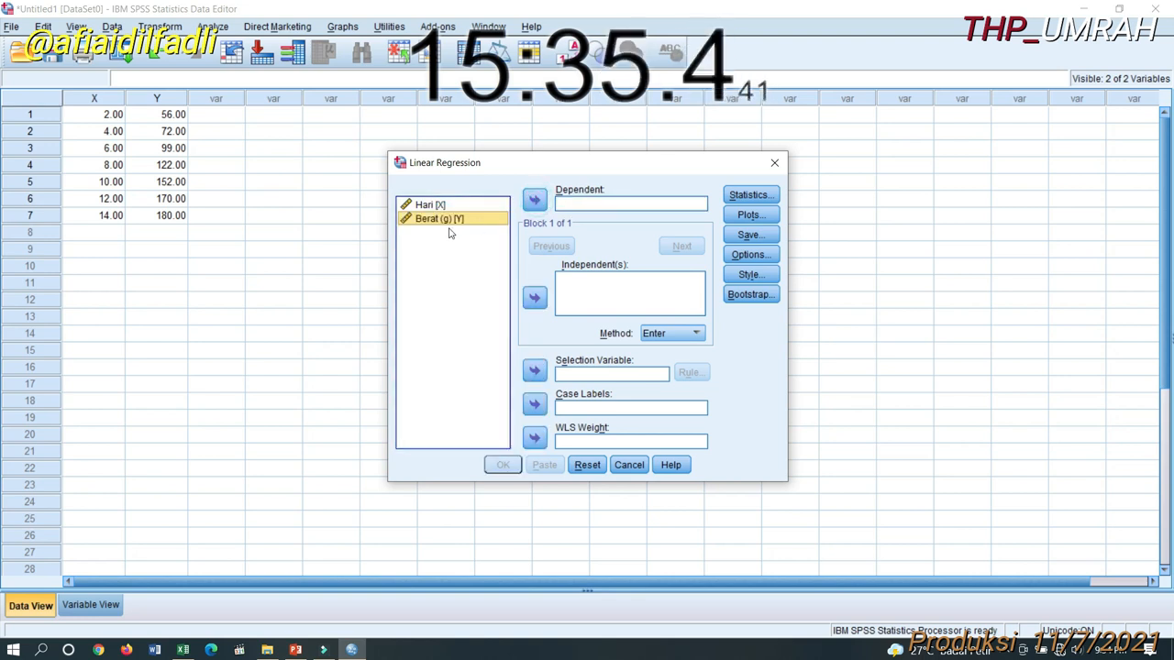
left_click(536, 202)
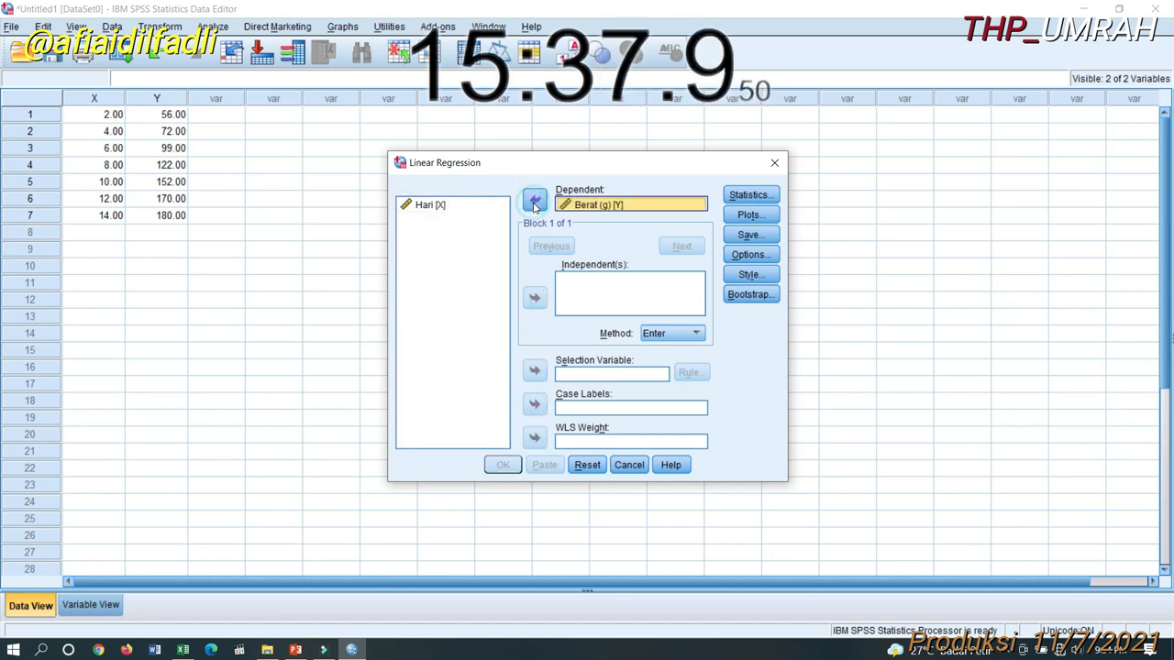
Step: Assign Hari [X] as the independent variable and keep the regression method on Enter
left_click(437, 208)
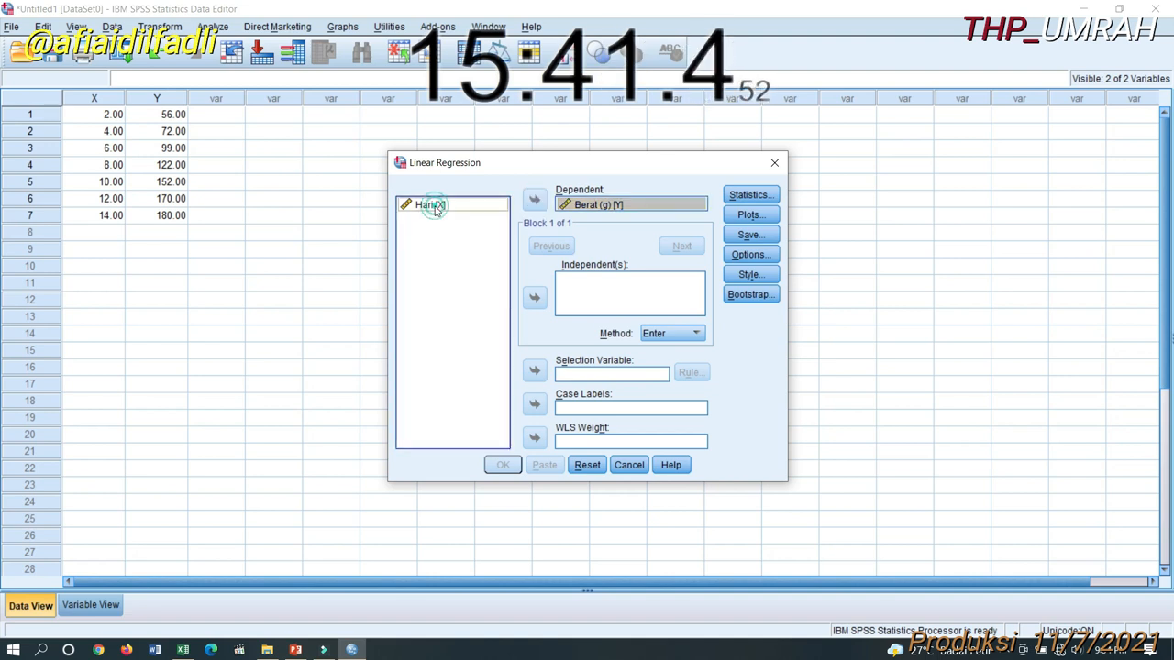
left_click(534, 301)
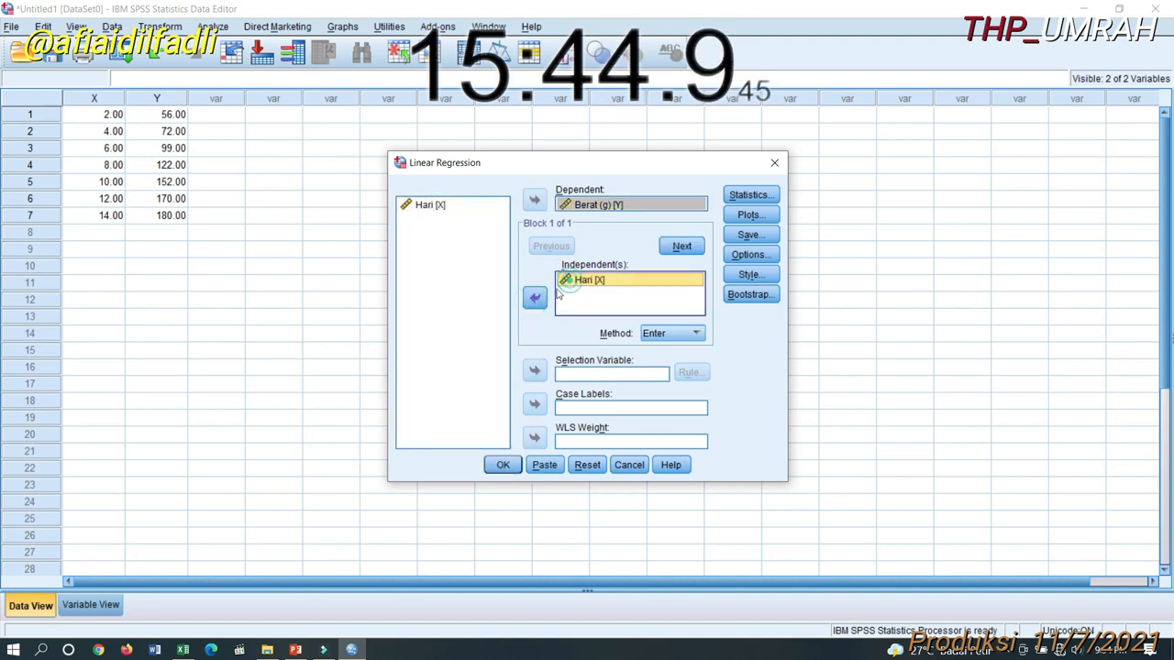
left_click(535, 298)
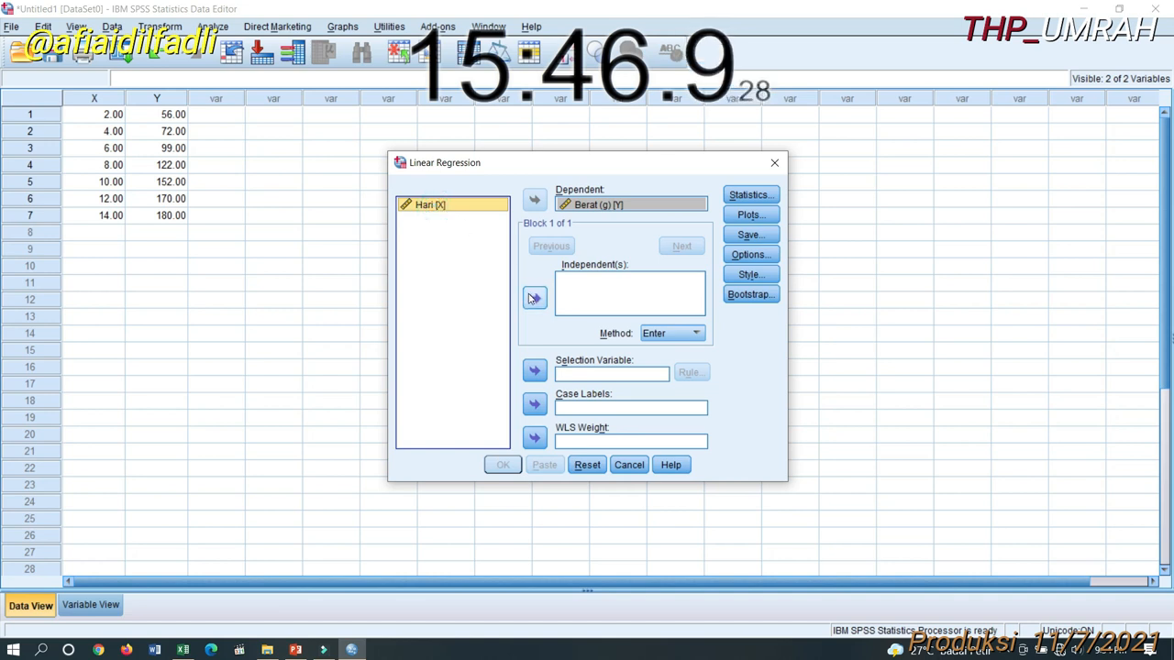
left_click(532, 299)
left_click(685, 333)
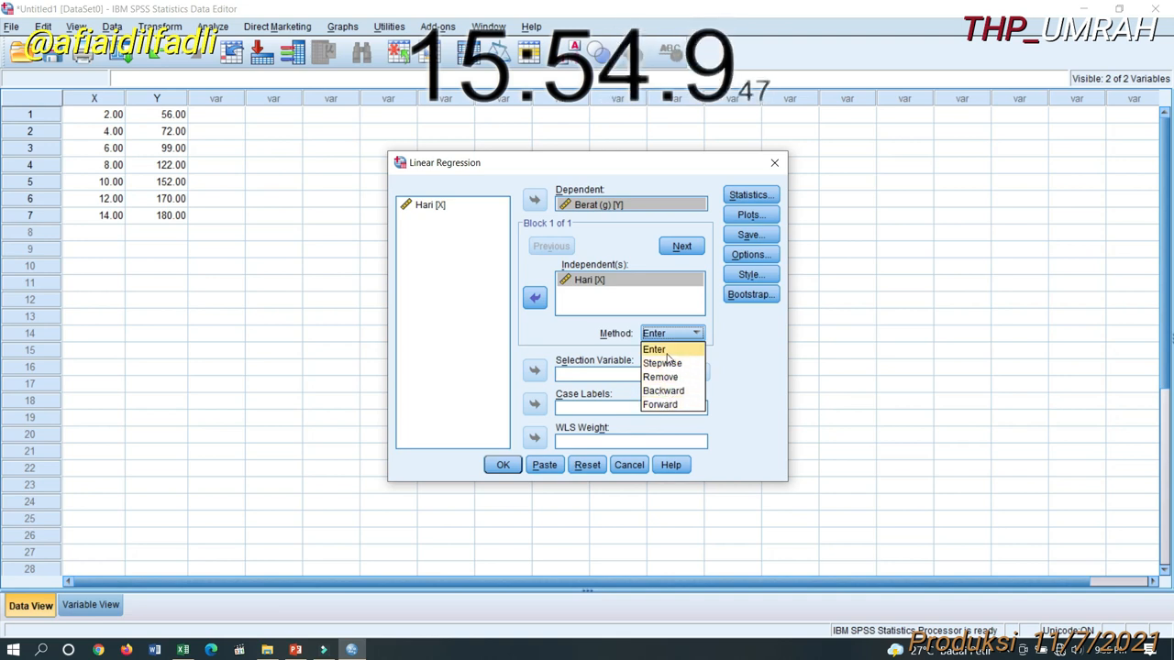
left_click(664, 350)
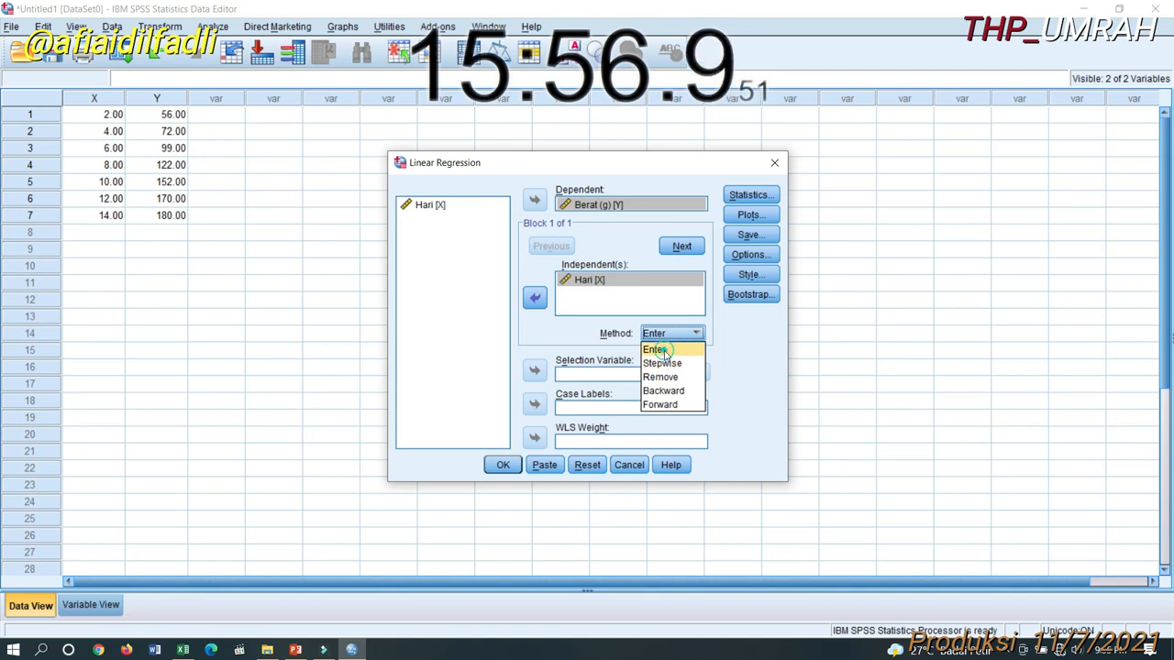
Step: Add 95% confidence intervals for the coefficients to the regression statistics and run the analysis
left_click(759, 198)
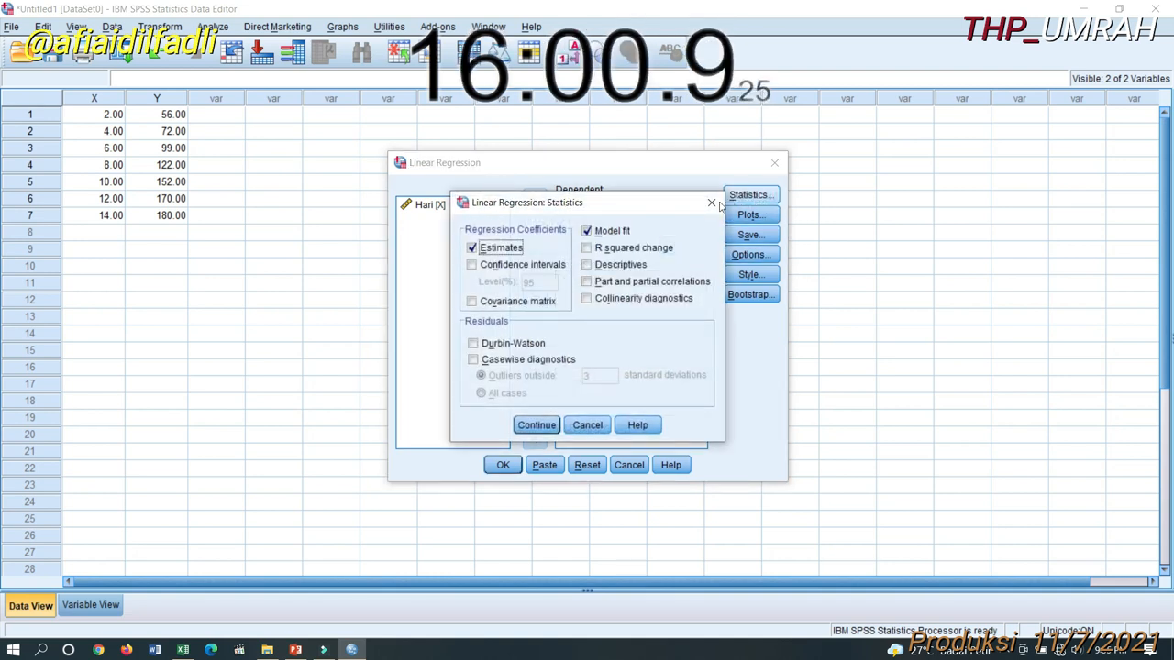
left_click(492, 265)
left_click(493, 266)
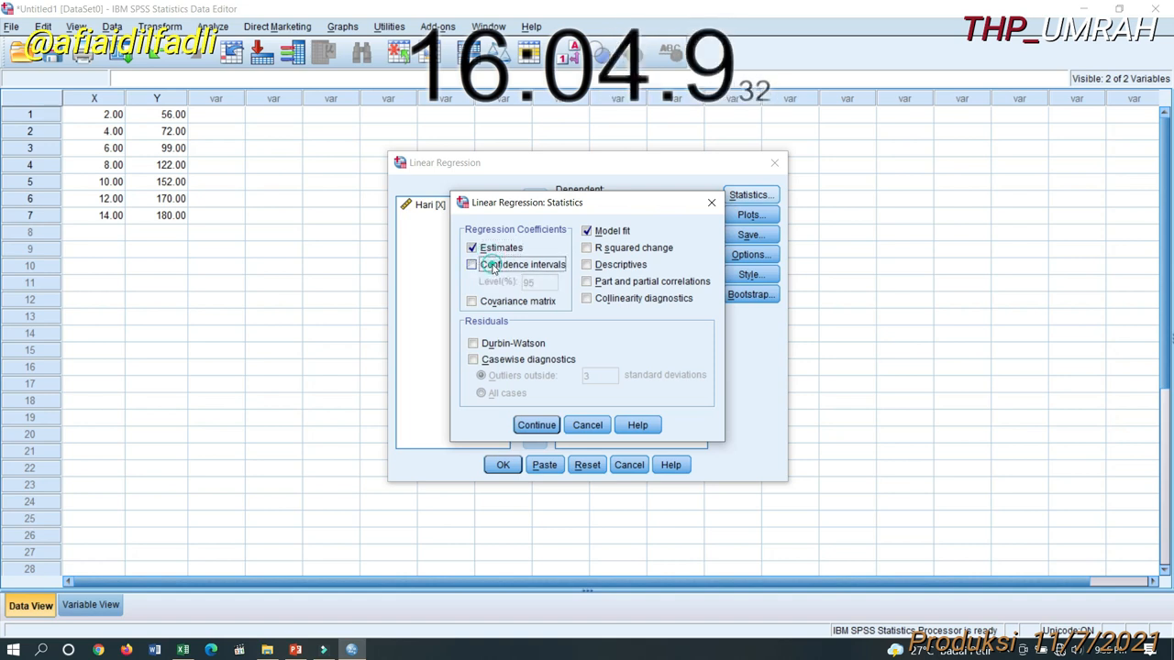
left_click(493, 267)
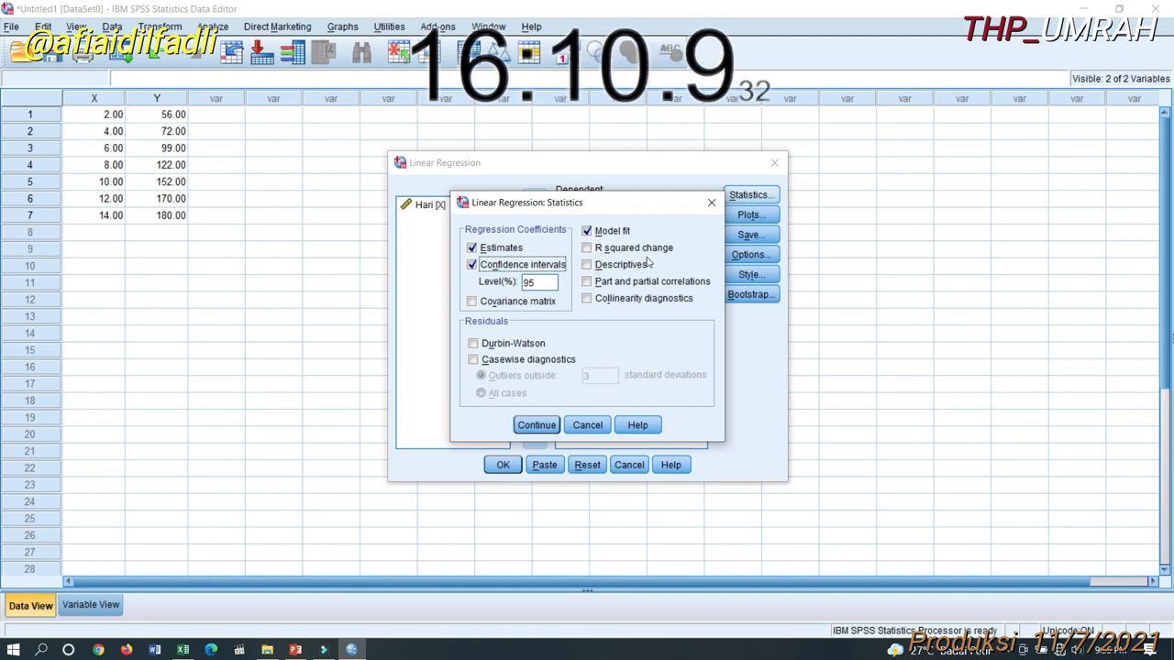
left_click(536, 425)
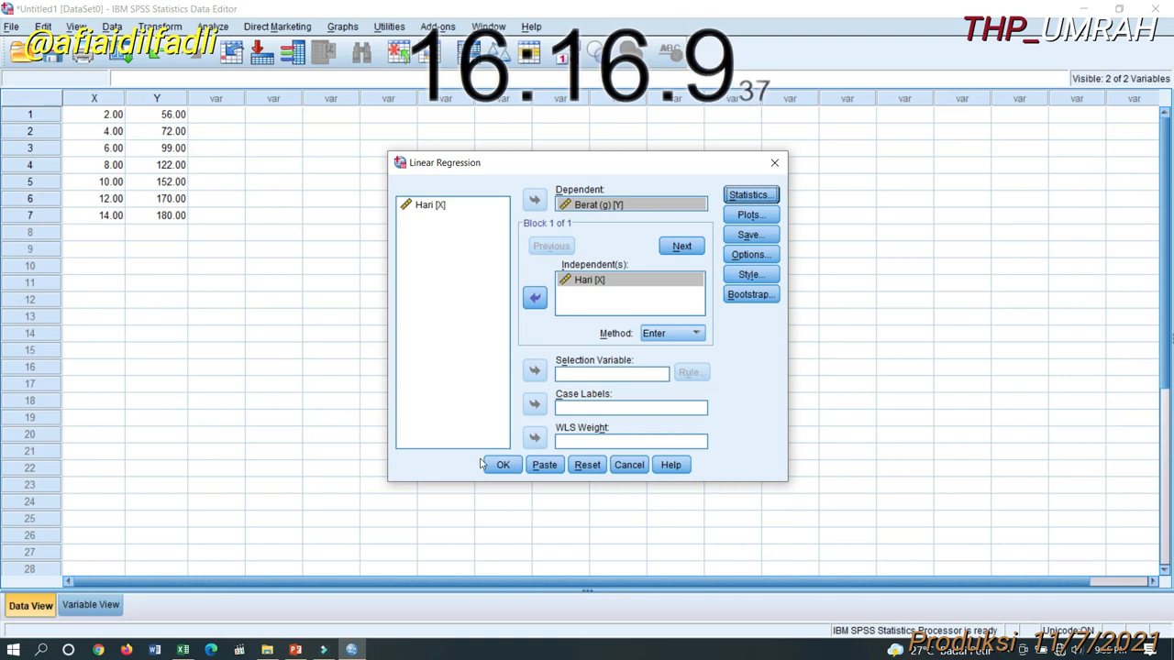
left_click(503, 466)
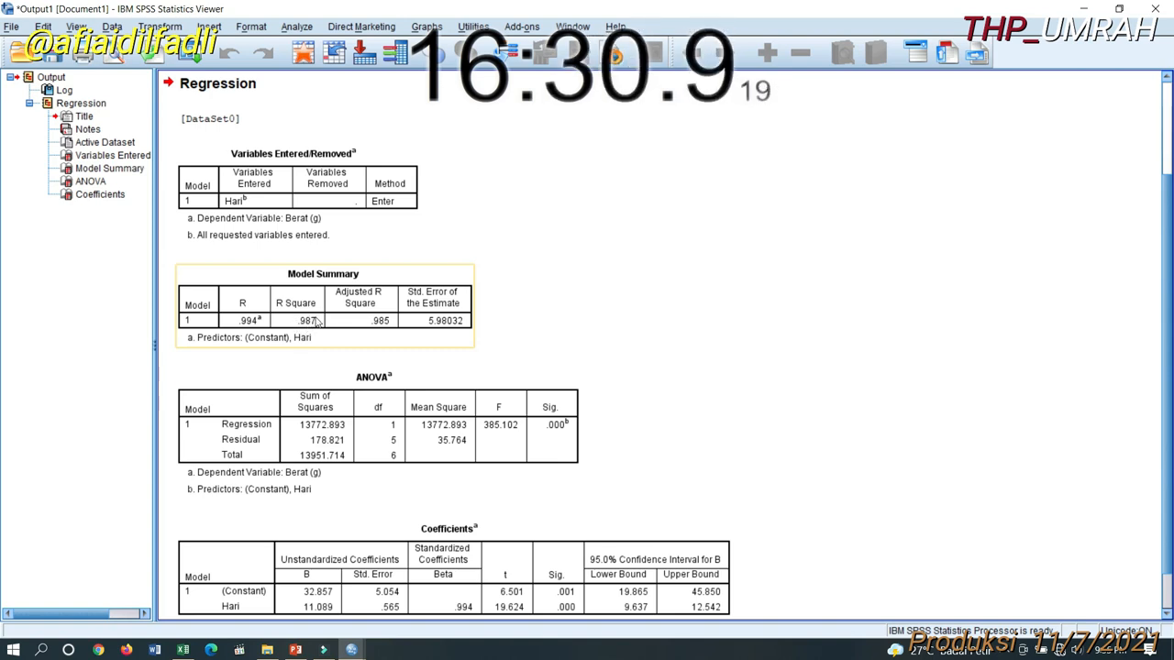
Step: Examine the R Square, the ANOVA F value and the unstandardized coefficients in the regression output
left_click(364, 259)
left_click(301, 328)
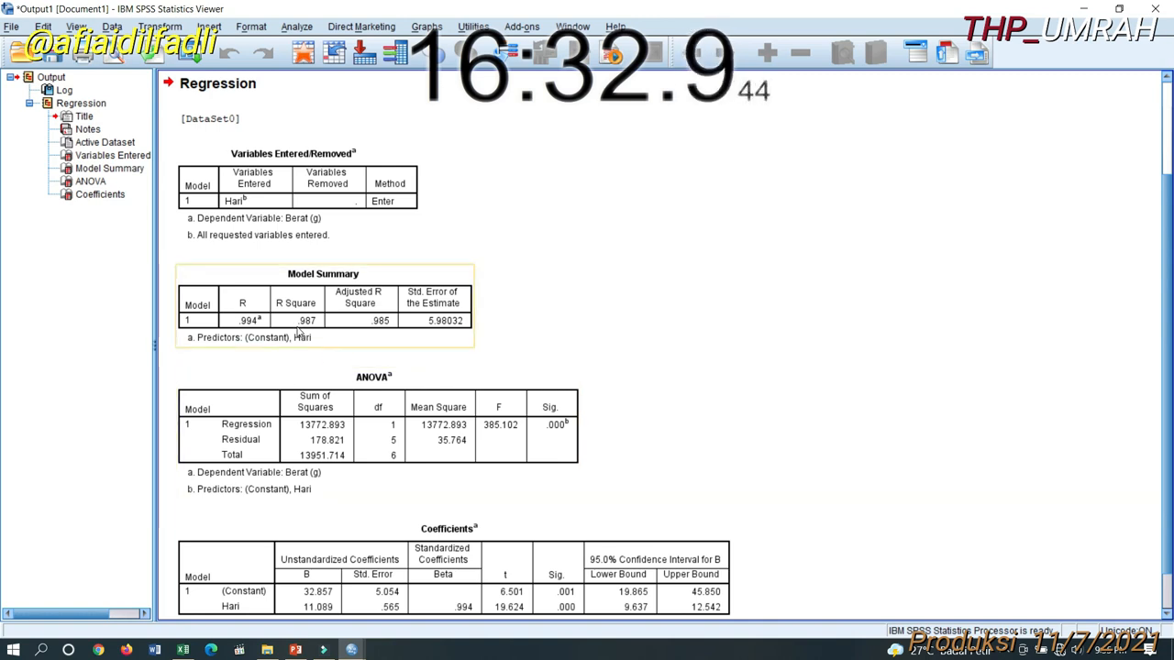
scroll(301, 328, "down", 1)
left_click(300, 328)
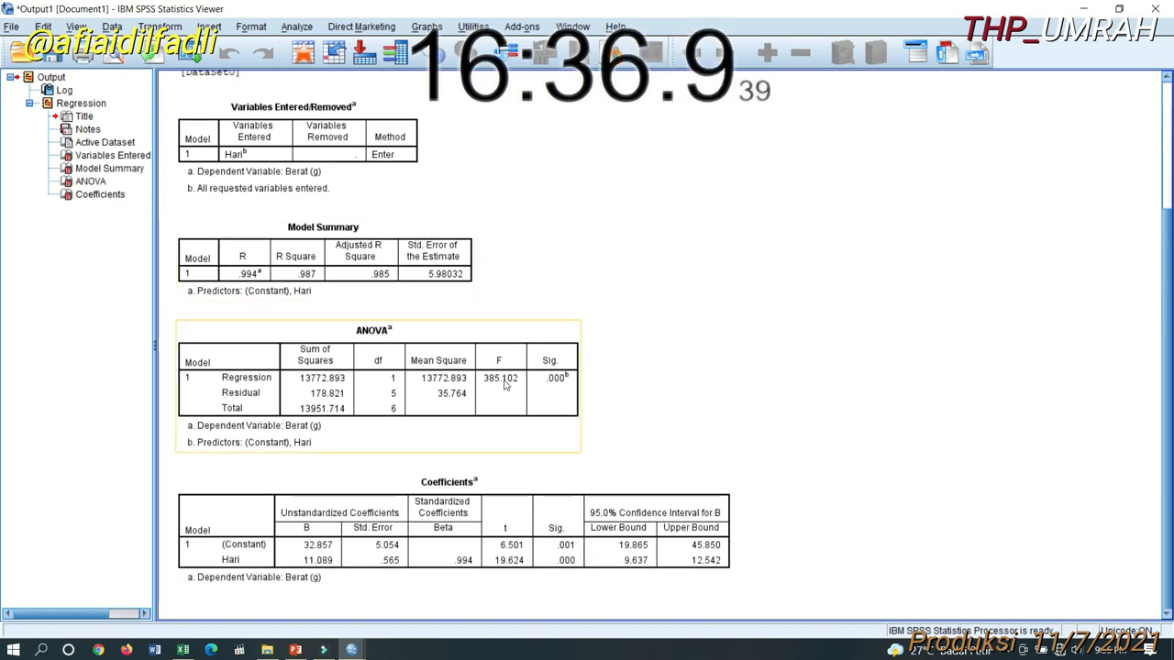
left_click(336, 567)
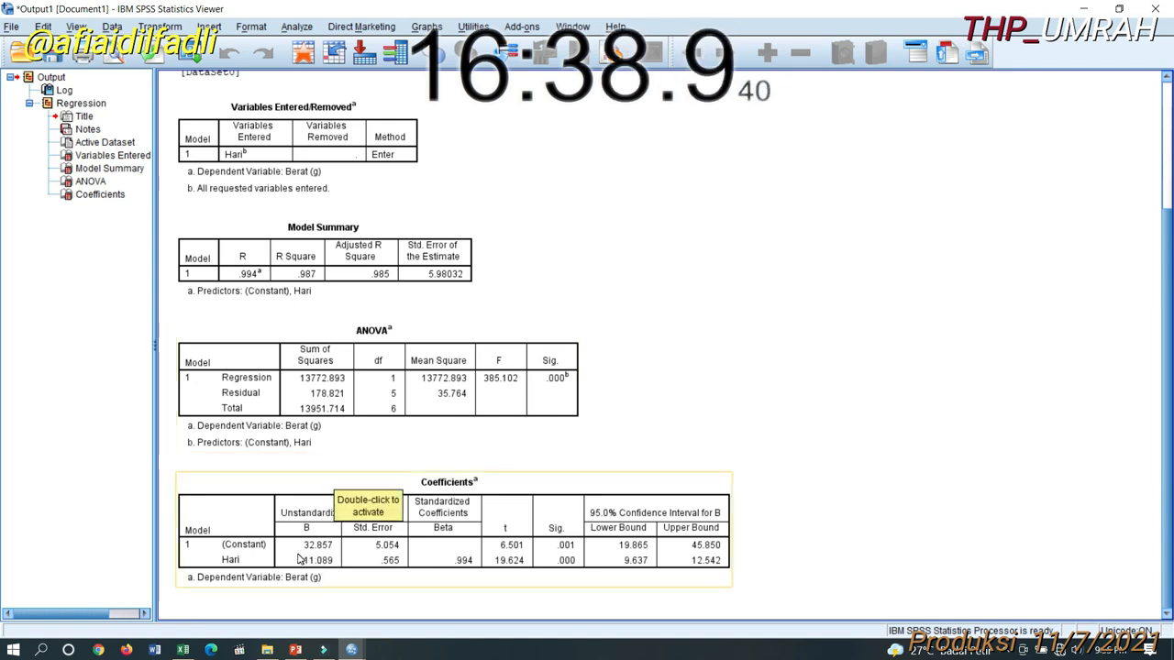